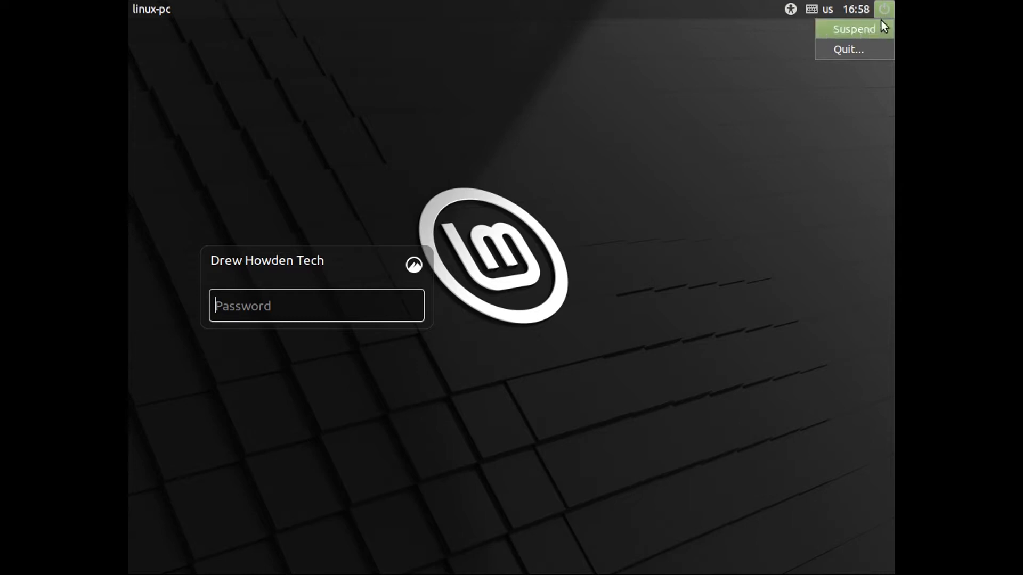
{"action": "left_click", "coordinate": [839, 49]}
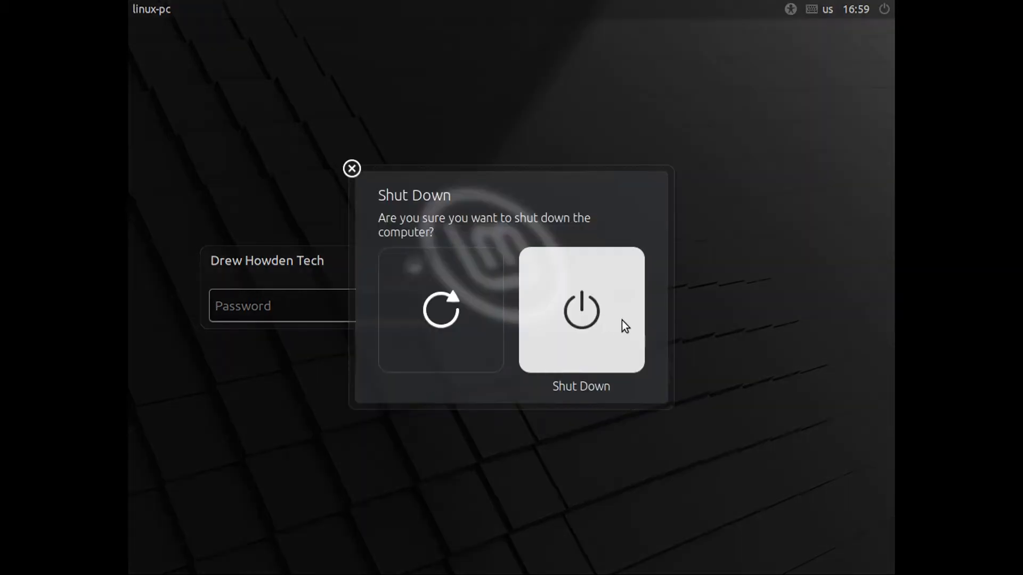
{"action": "key", "text": "Escape"}
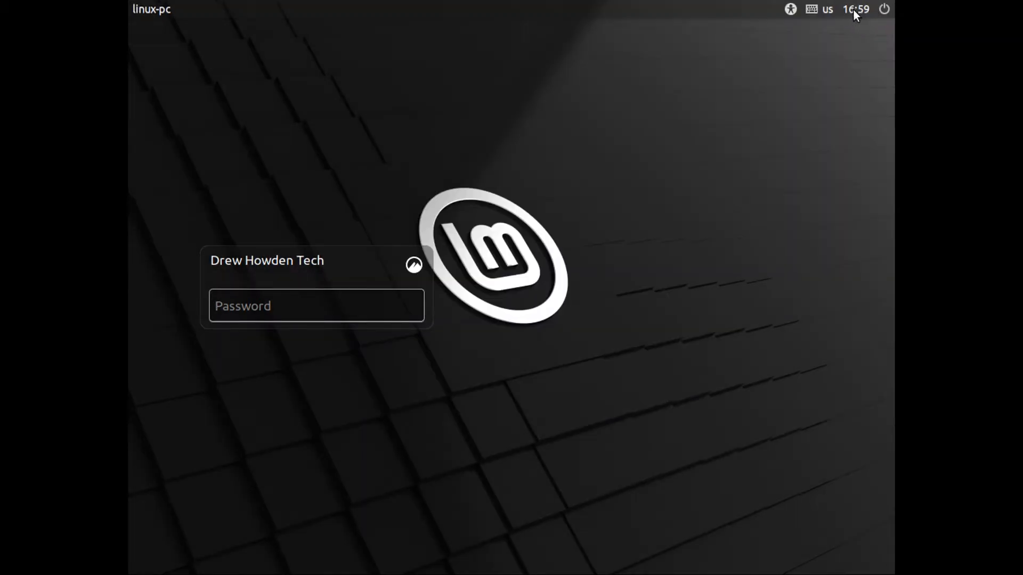
{"action": "mouse_move", "coordinate": [854, 11]}
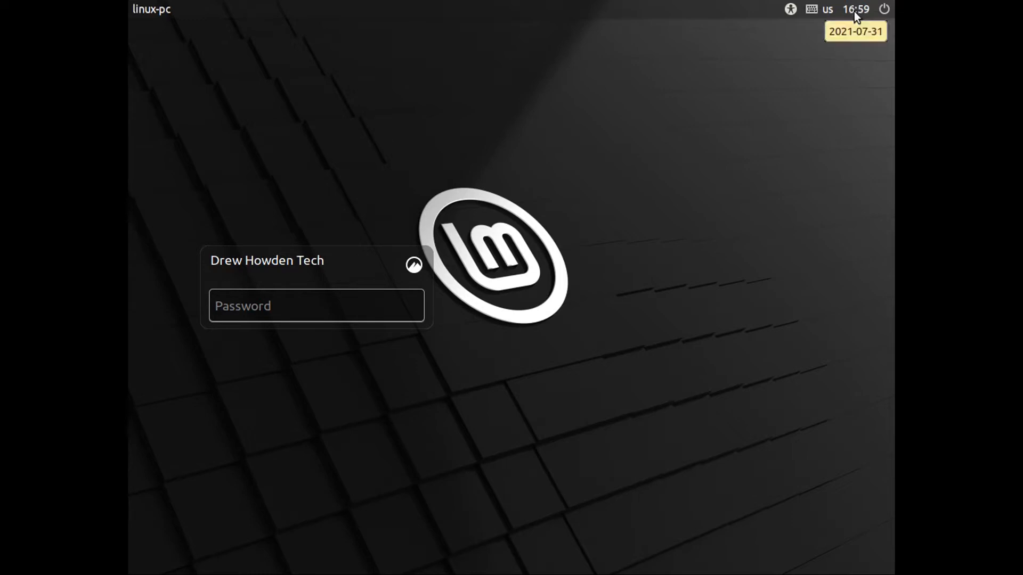
{"action": "left_click", "coordinate": [790, 9]}
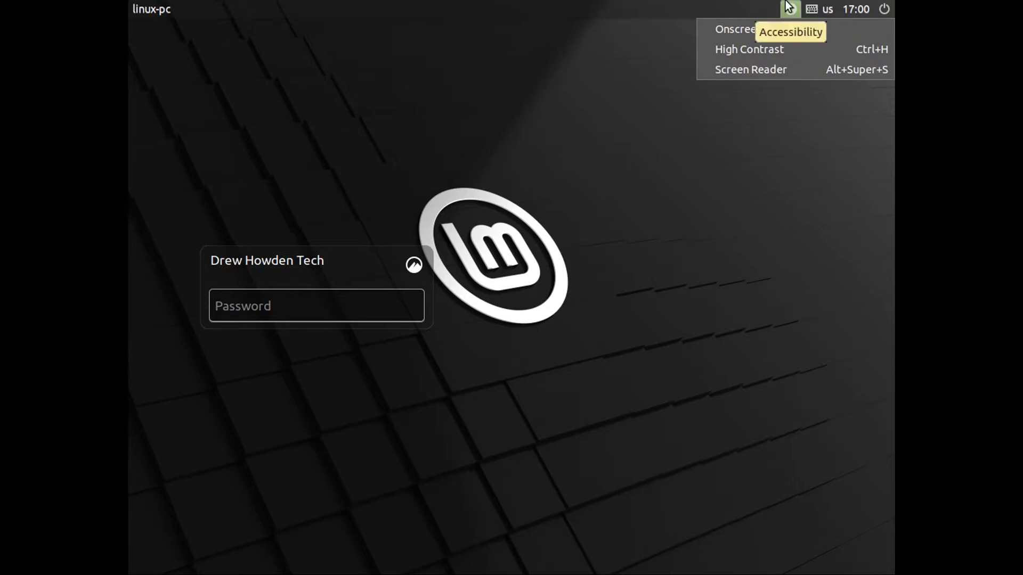
{"action": "left_click", "coordinate": [760, 30]}
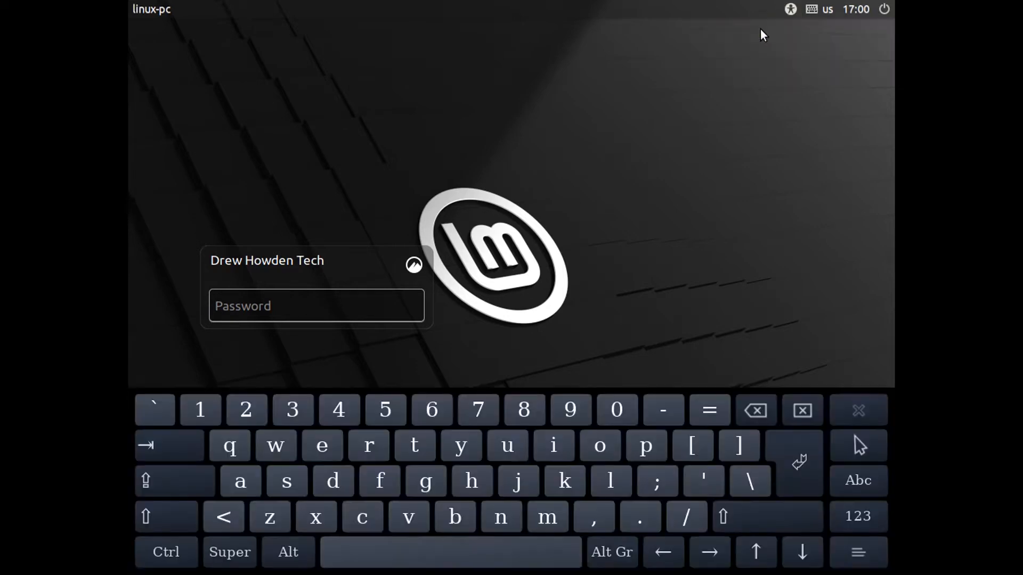
{"action": "left_click", "coordinate": [791, 9]}
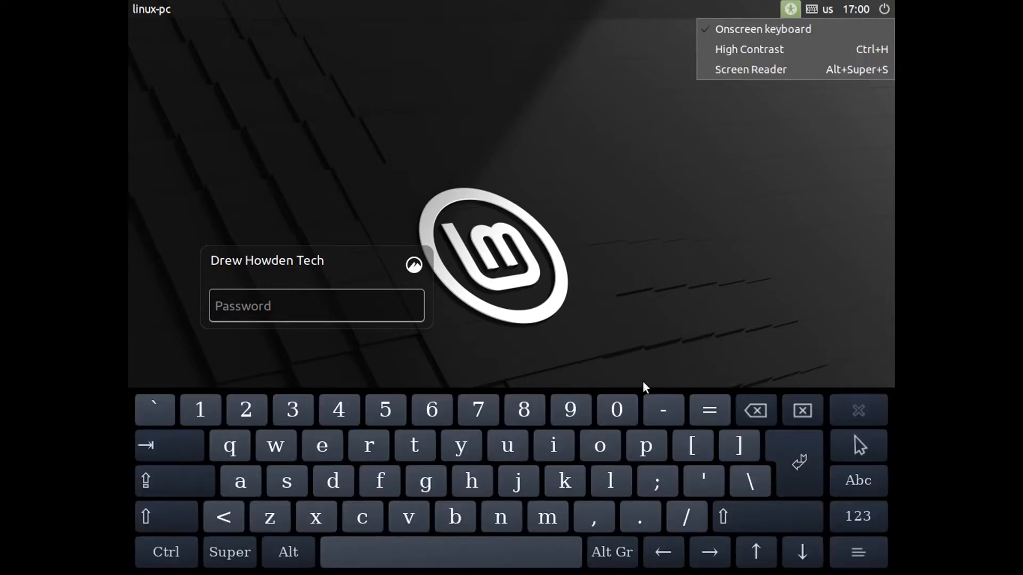
{"action": "left_click", "coordinate": [792, 11]}
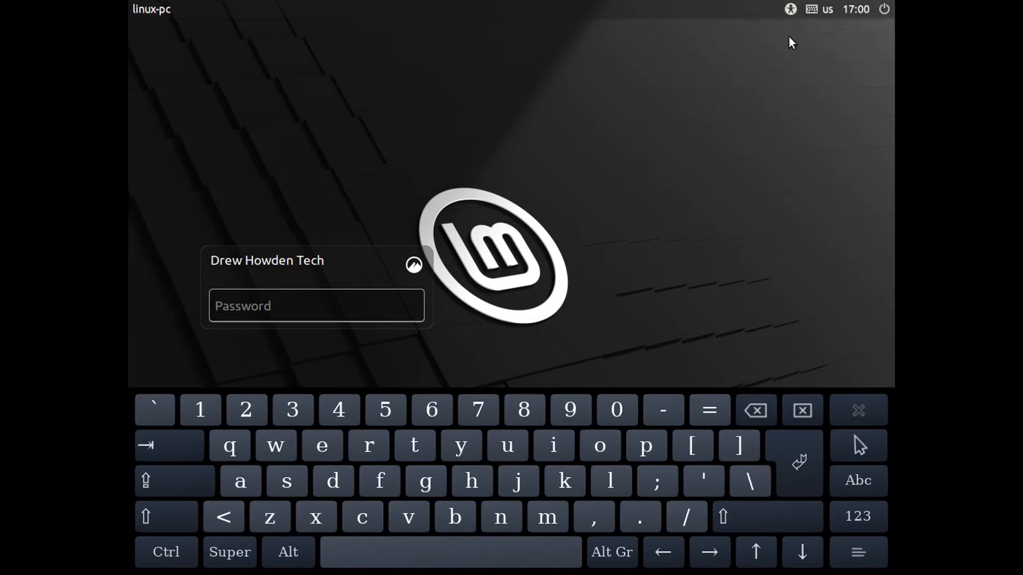
{"action": "left_click", "coordinate": [794, 6]}
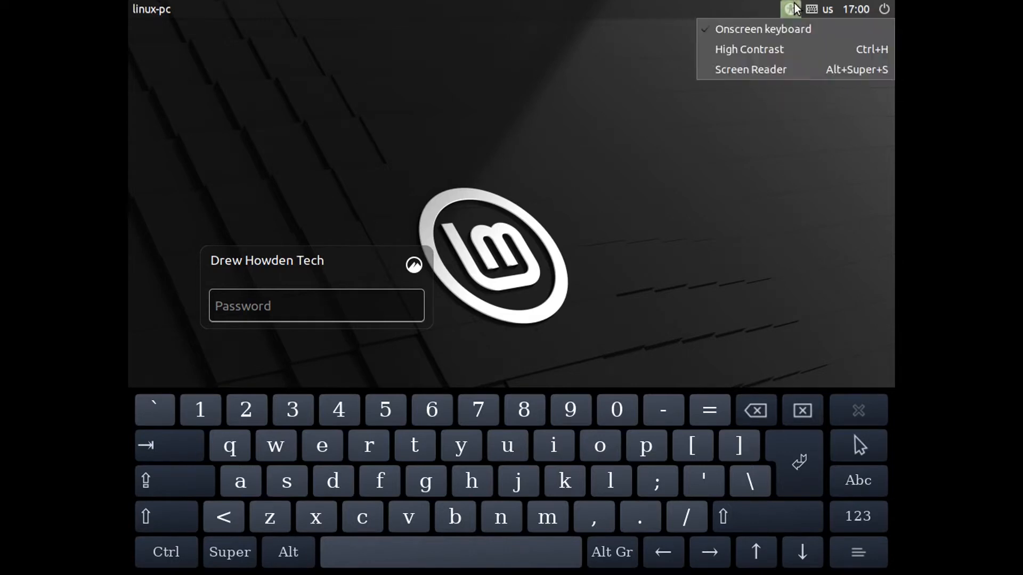
{"action": "left_click", "coordinate": [729, 28]}
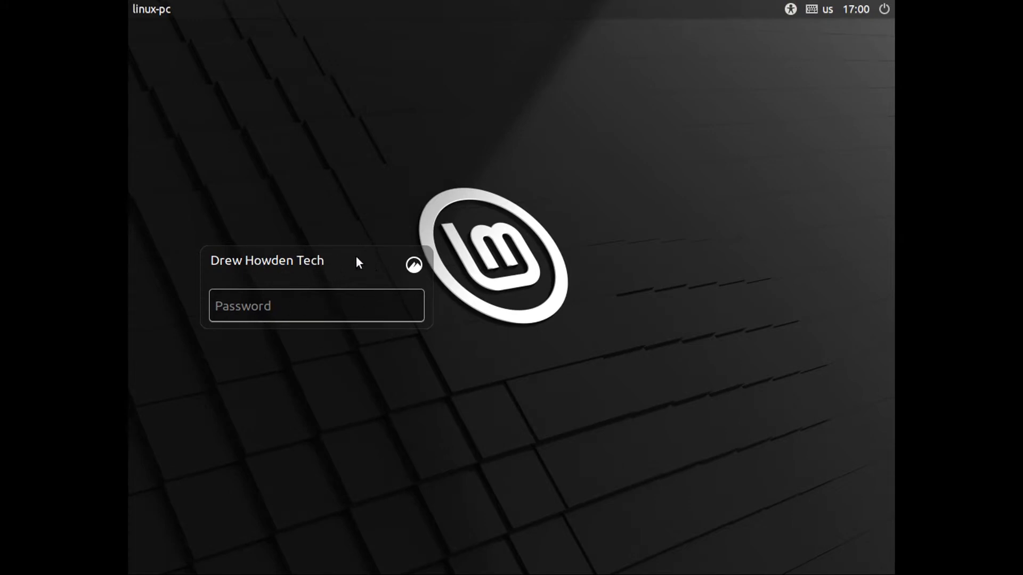
Check the available desktop sessions, then log in with the account password to reach Cinnamon.
{"action": "left_click", "coordinate": [413, 265]}
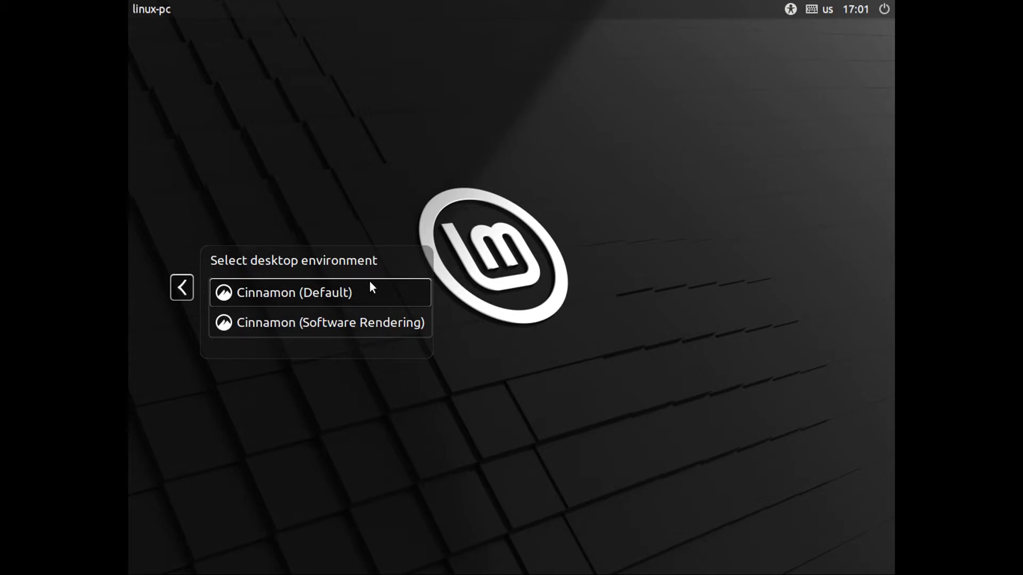
{"action": "left_click", "coordinate": [179, 293]}
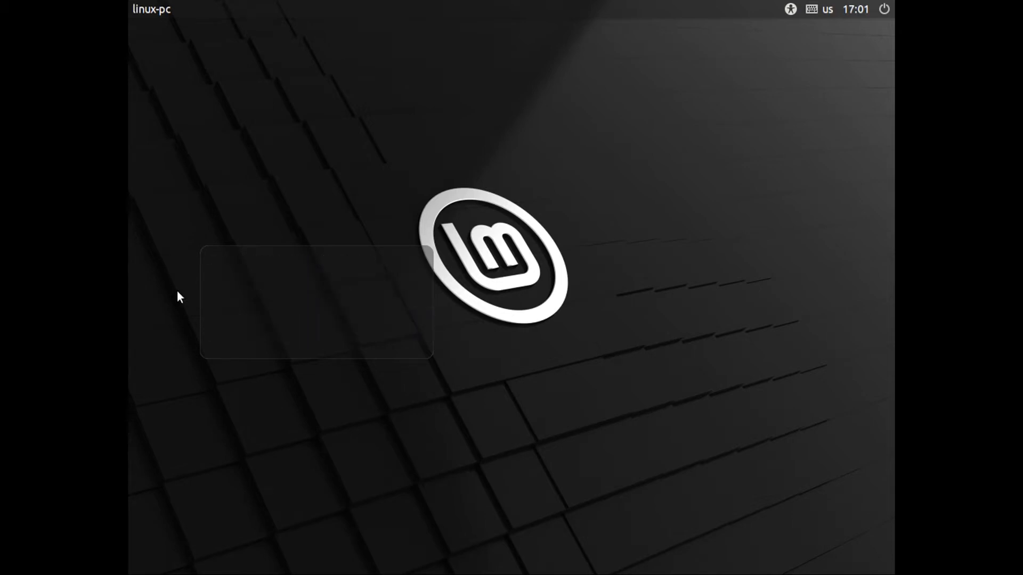
{"action": "type", "text": "***"}
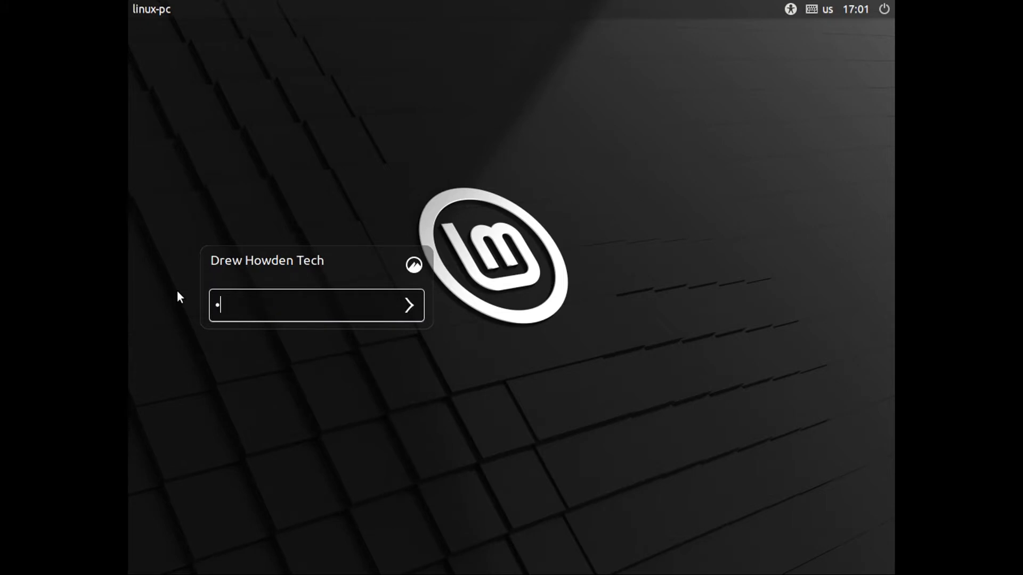
{"action": "type", "text": "*********"}
{"action": "key", "text": "Return"}
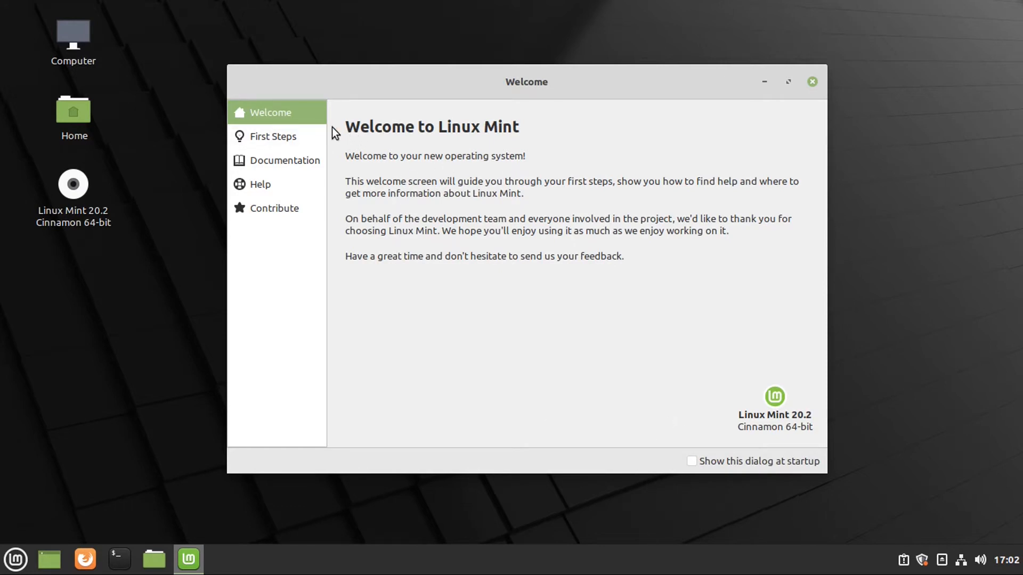
On First Steps, try red then keep the green accent, enable dark mode, and keep the Modern panel.
{"action": "left_click", "coordinate": [311, 137]}
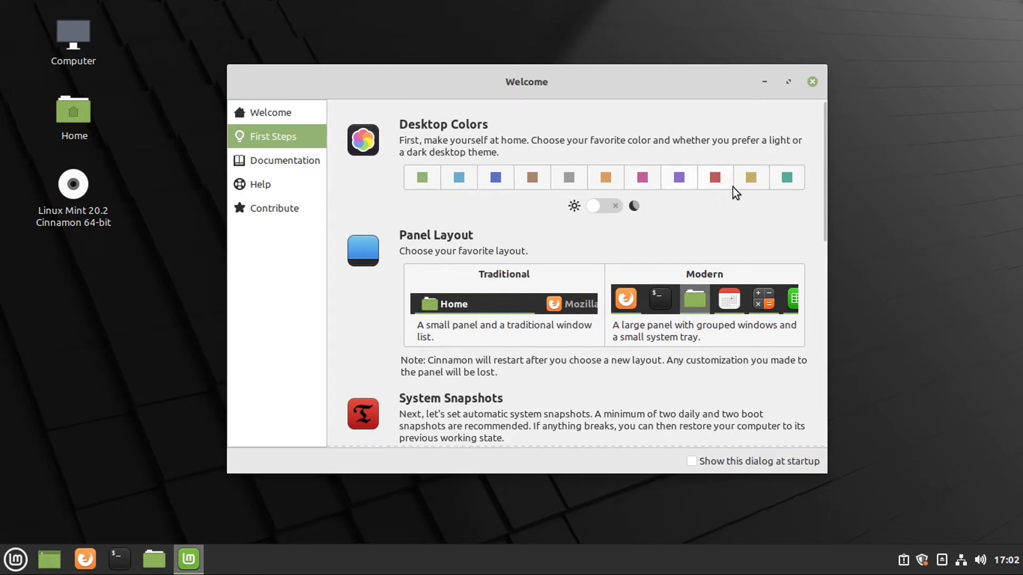
{"action": "left_click", "coordinate": [709, 181]}
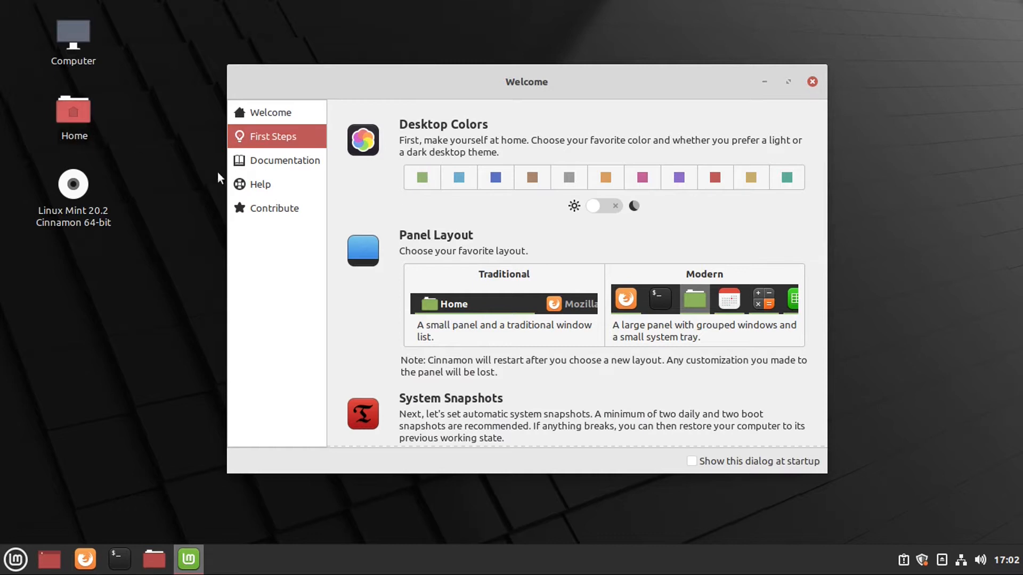
{"action": "left_click", "coordinate": [419, 178]}
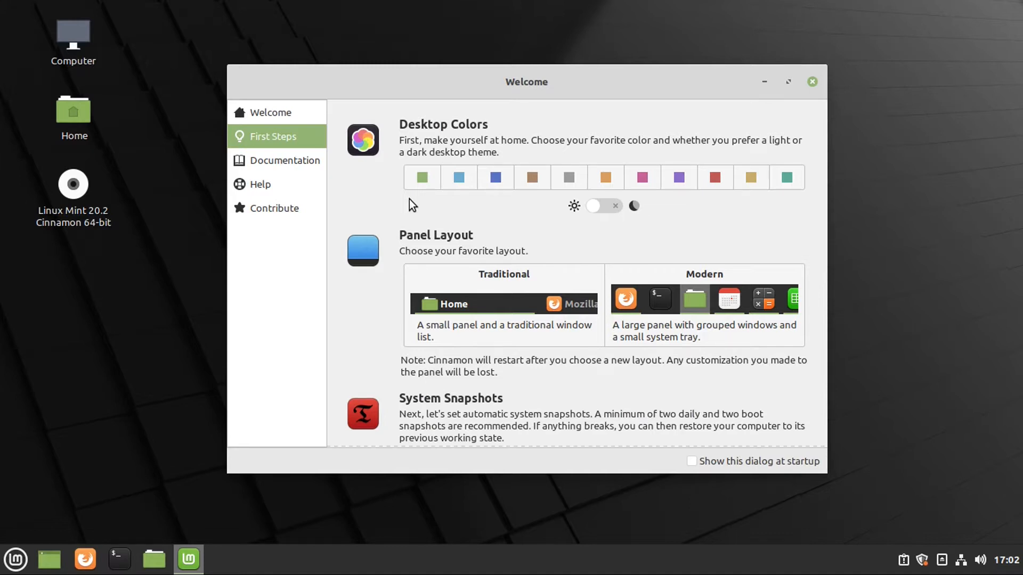
{"action": "left_click", "coordinate": [596, 209]}
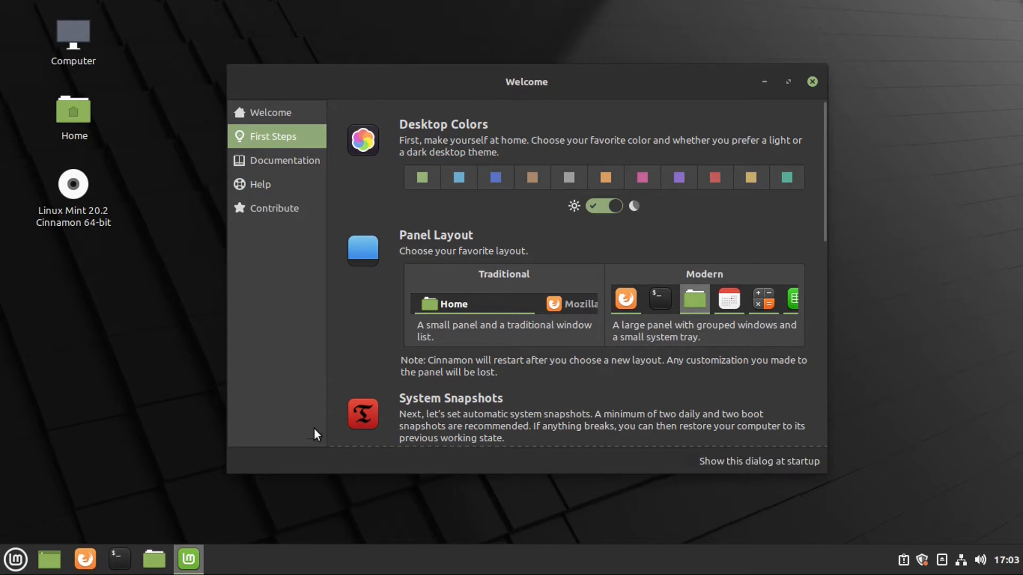
{"action": "left_click", "coordinate": [524, 287]}
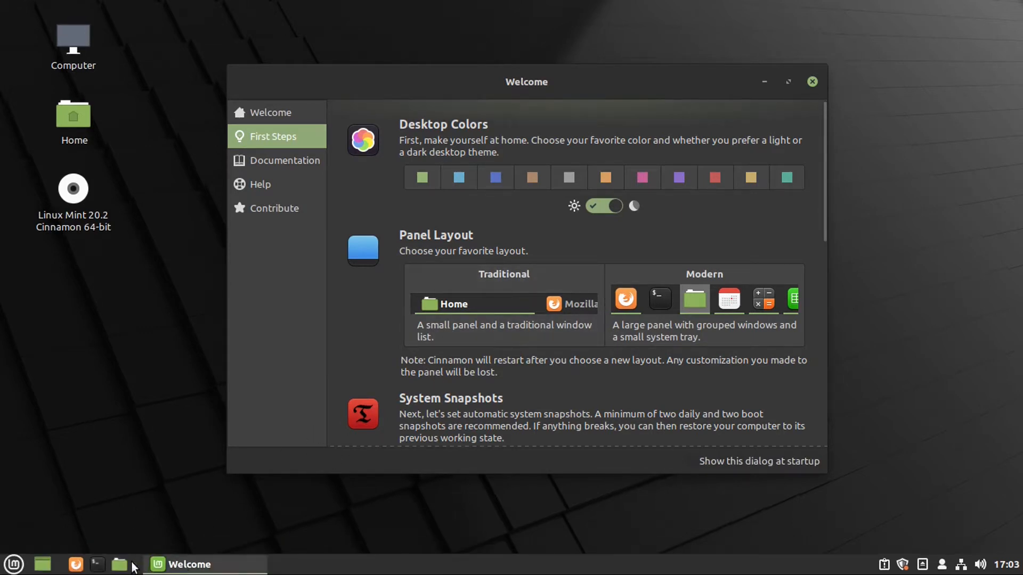
{"action": "left_click", "coordinate": [654, 318]}
Look through the Documentation, Help and Contribute pages, then close the Welcome window.
{"action": "scroll", "coordinate": [507, 328], "scroll_direction": "down", "scroll_amount": 8}
{"action": "scroll", "coordinate": [507, 327], "scroll_direction": "down", "scroll_amount": 3}
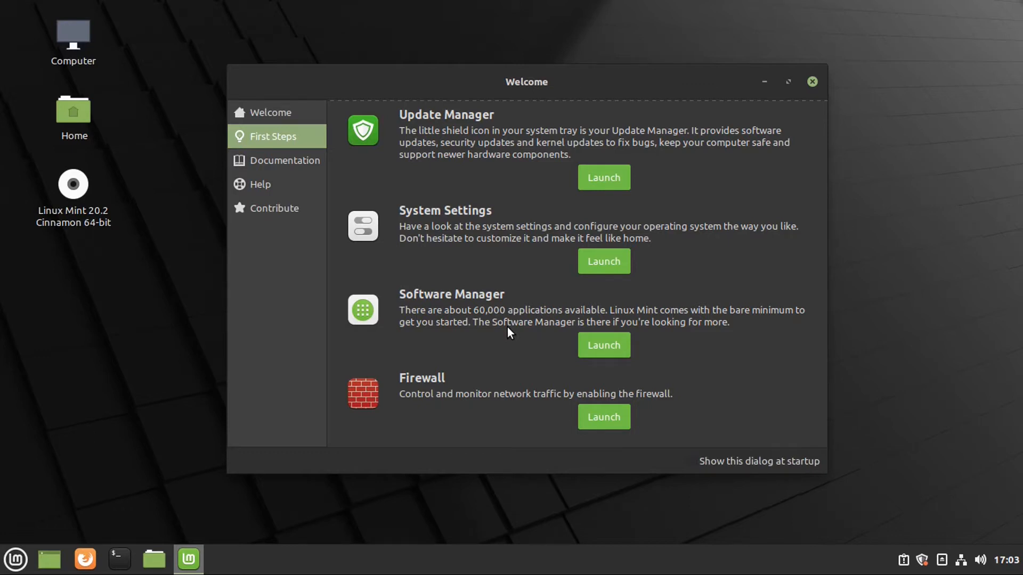
{"action": "left_click", "coordinate": [295, 159]}
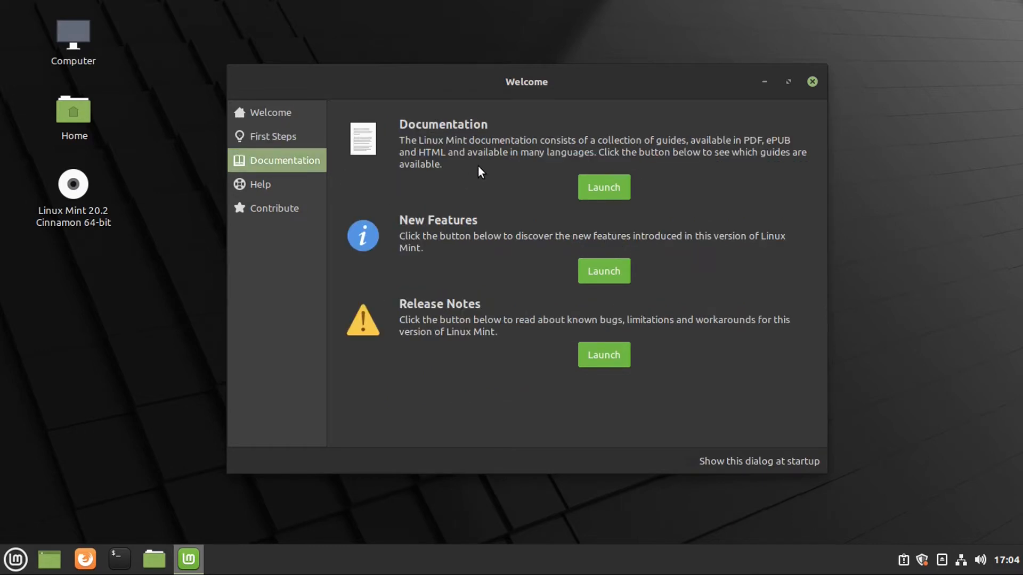
{"action": "left_click", "coordinate": [291, 185]}
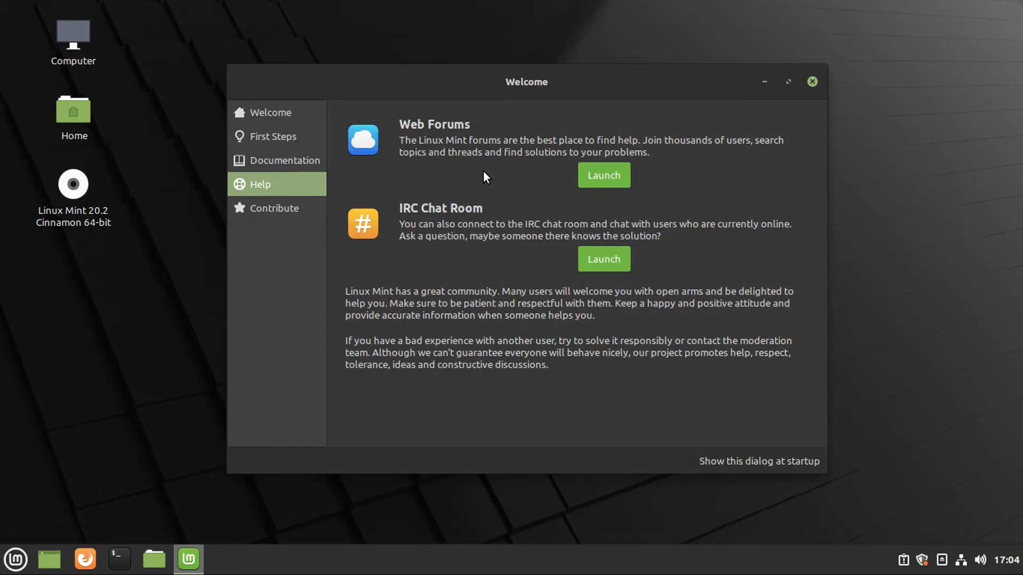
{"action": "left_click", "coordinate": [292, 208]}
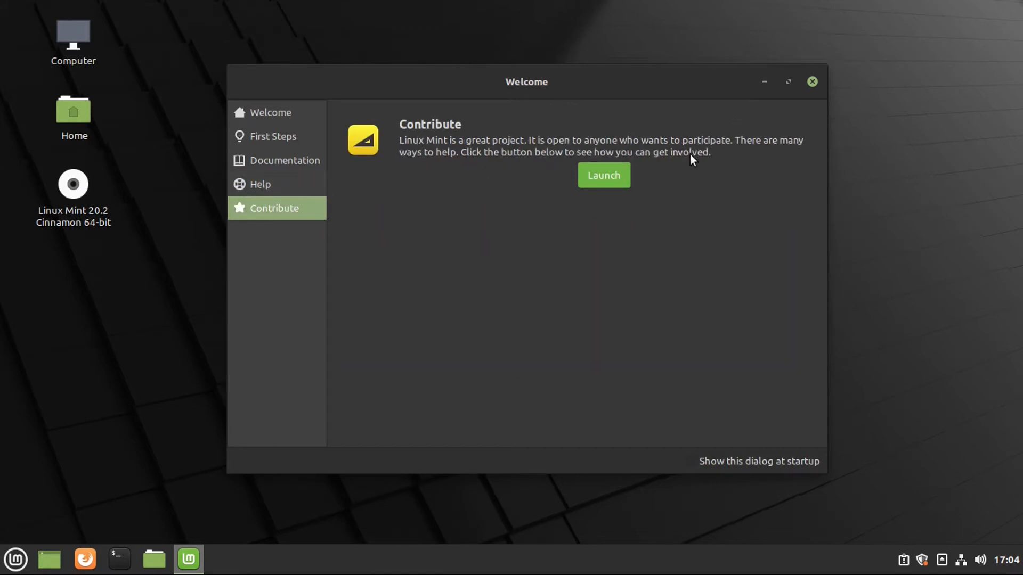
{"action": "left_click", "coordinate": [812, 81]}
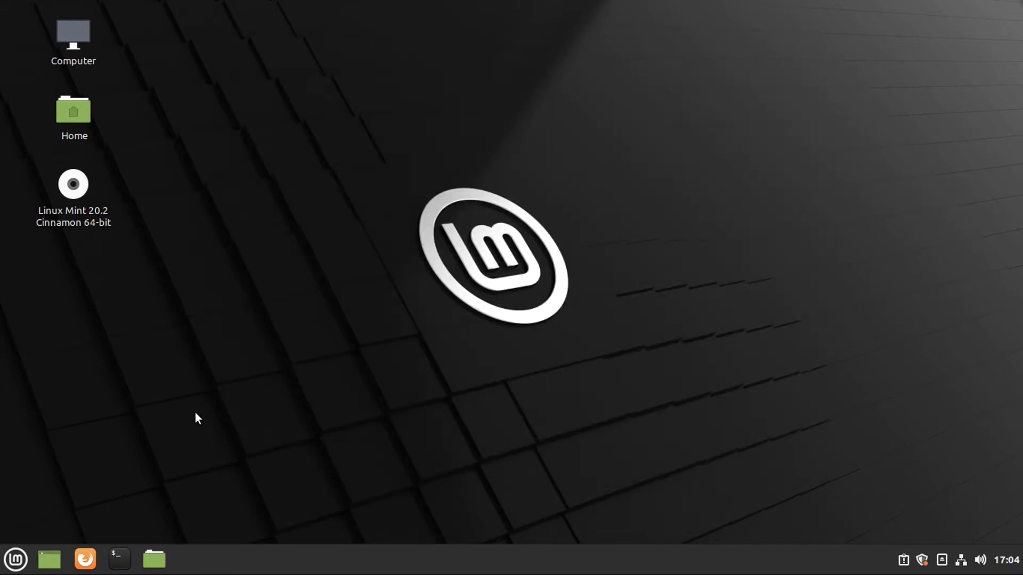
Open the menu, clear a 'fir' search, and browse the Office category's LibreOffice apps.
{"action": "left_click", "coordinate": [15, 559]}
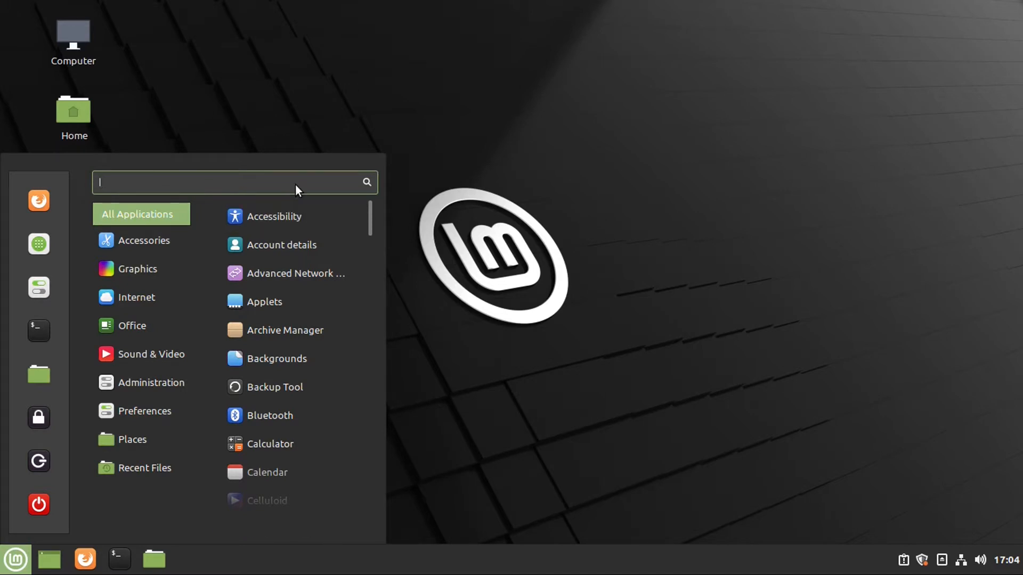
{"action": "type", "text": "fir"}
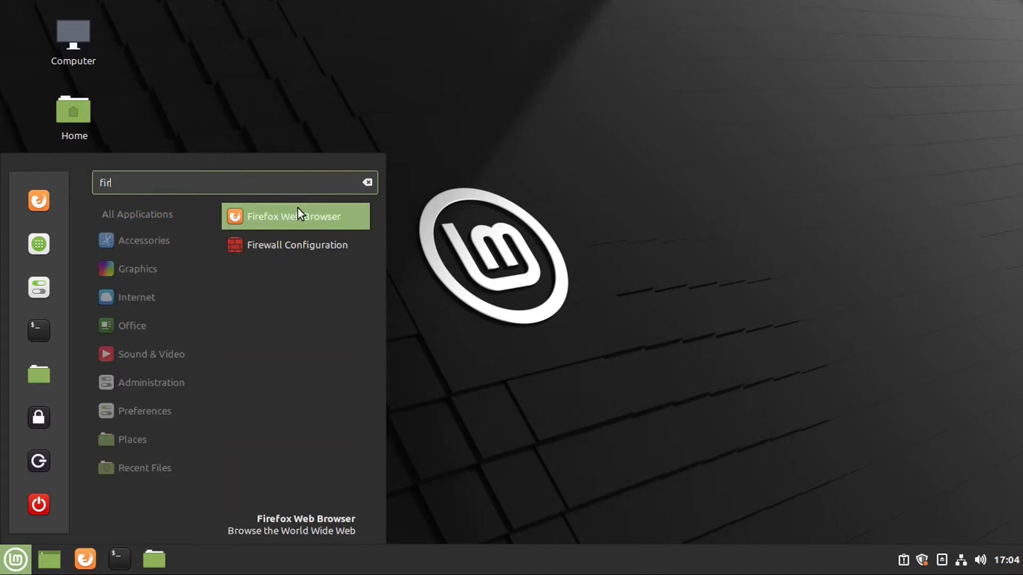
{"action": "key", "text": "BackSpace"}
{"action": "key", "text": "BackSpace"}
{"action": "key", "text": "BackSpace"}
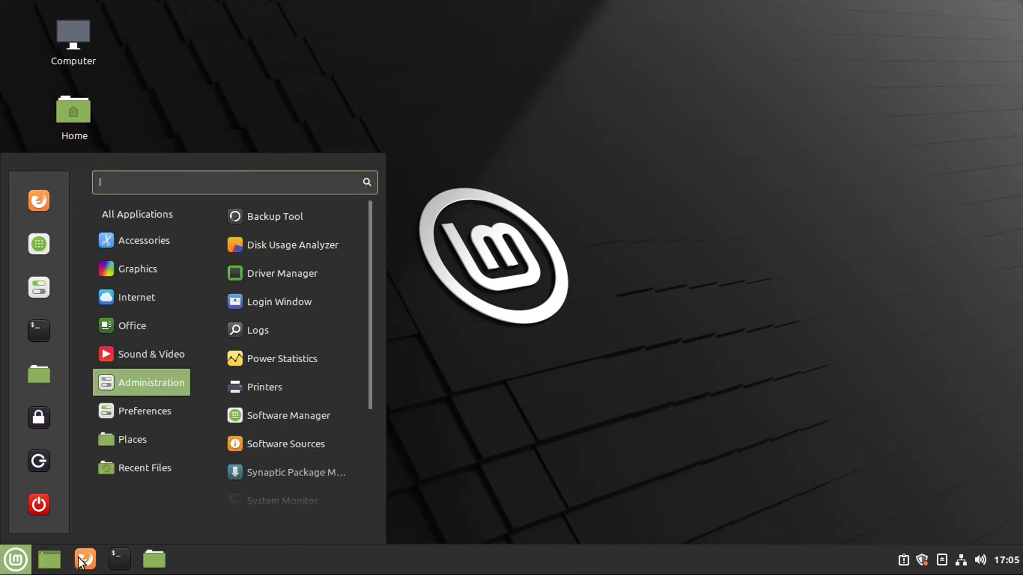
{"action": "mouse_move", "coordinate": [139, 331]}
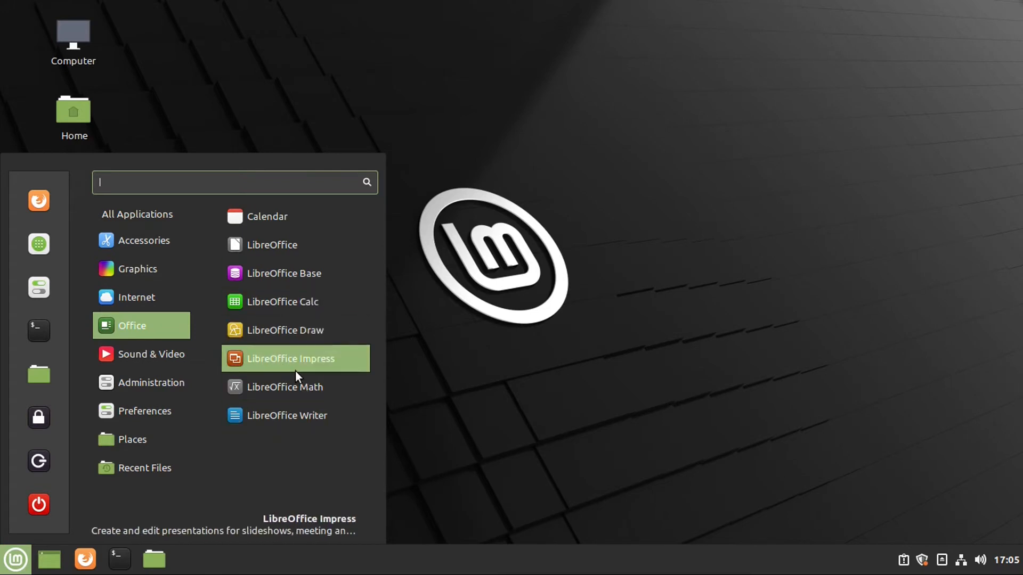
{"action": "mouse_move", "coordinate": [155, 437]}
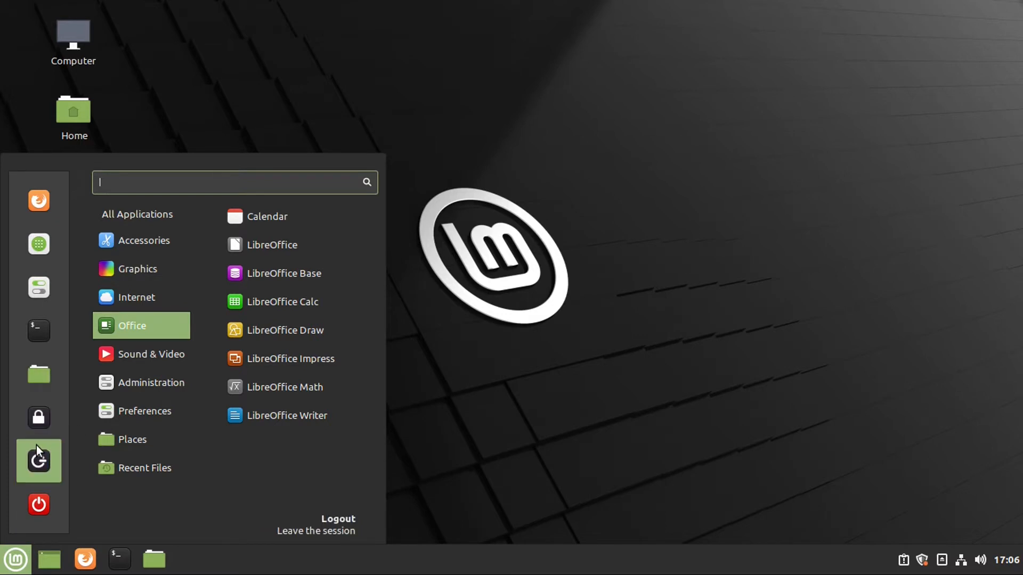
Bring up the shut-down and log-out prompts from the menu, cancelling each.
{"action": "left_click", "coordinate": [38, 504]}
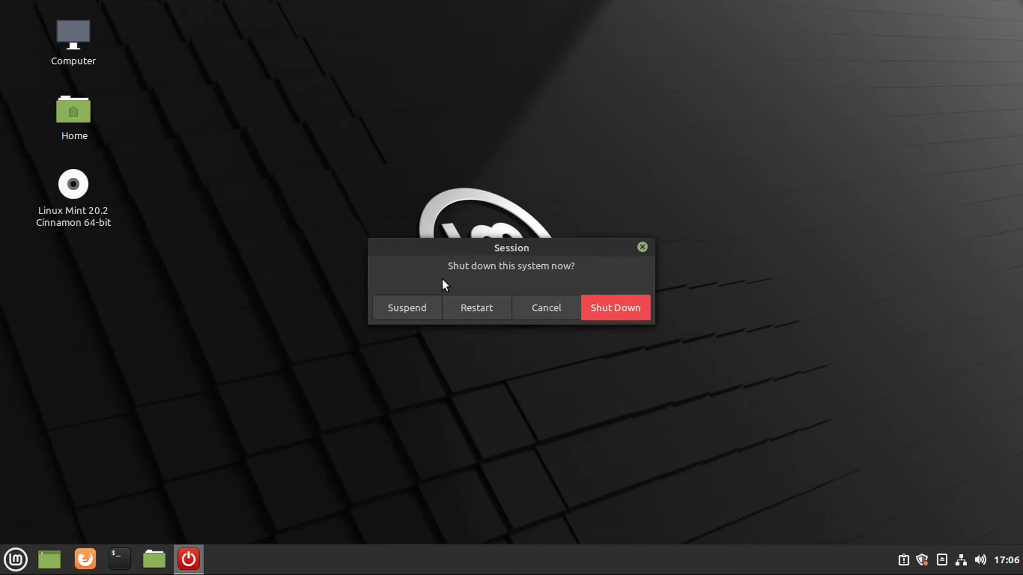
{"action": "left_click", "coordinate": [548, 304]}
{"action": "left_click", "coordinate": [24, 553]}
{"action": "left_click", "coordinate": [39, 461]}
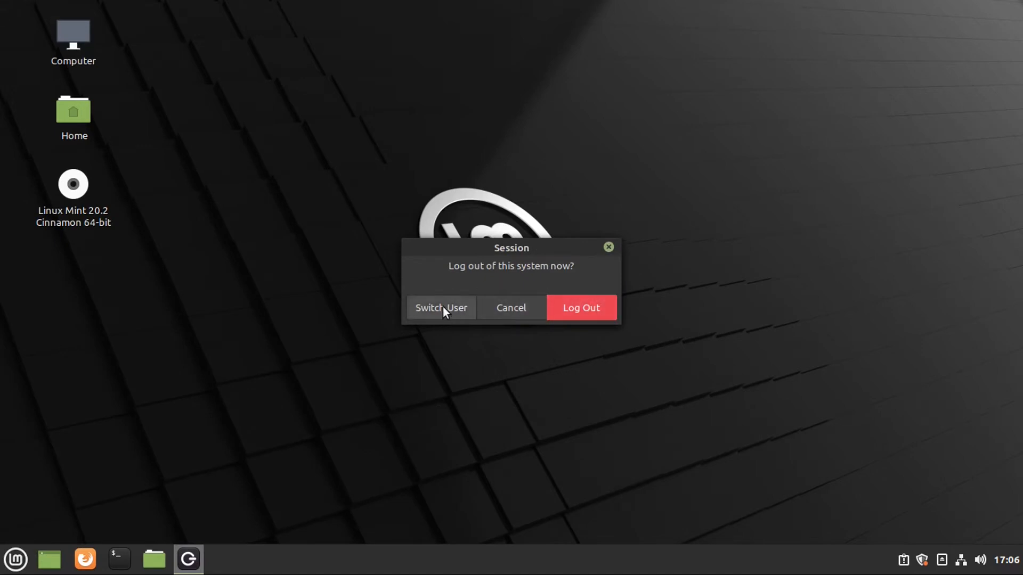
{"action": "left_click", "coordinate": [510, 306]}
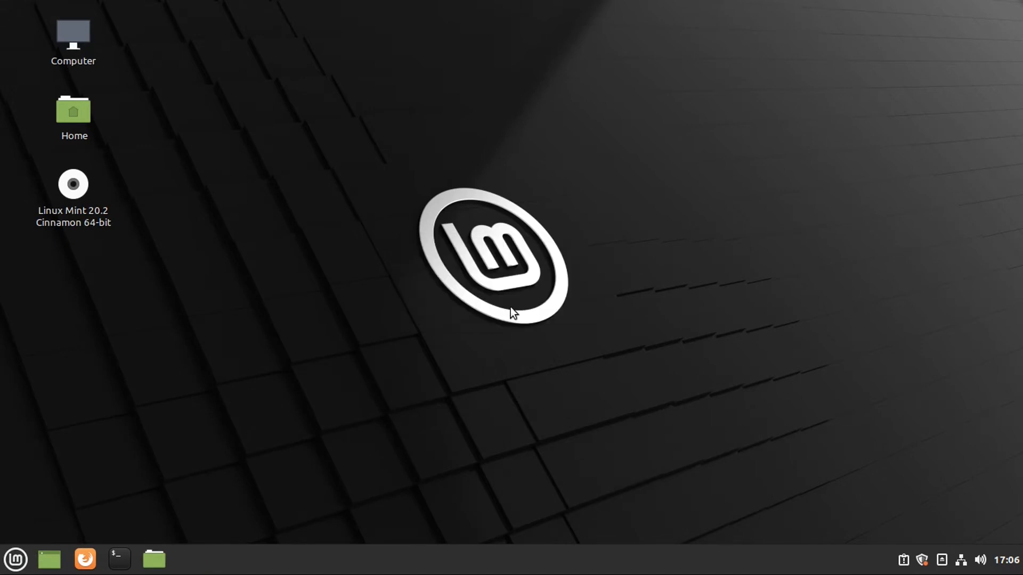
Lock the screen, toggle the on-screen keyboard, and unlock with the account password.
{"action": "left_click", "coordinate": [21, 555]}
{"action": "left_click", "coordinate": [38, 420]}
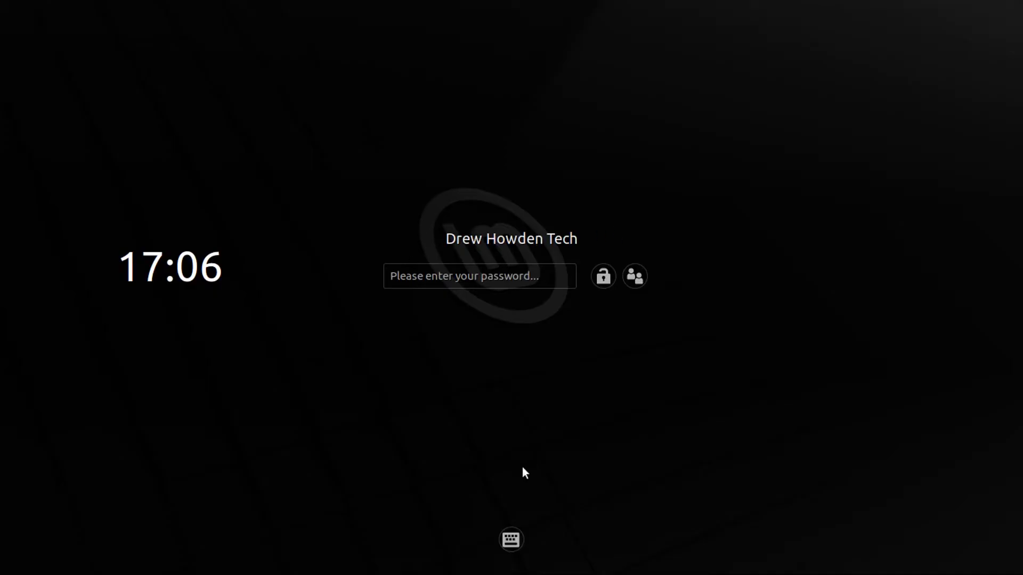
{"action": "left_click", "coordinate": [510, 540]}
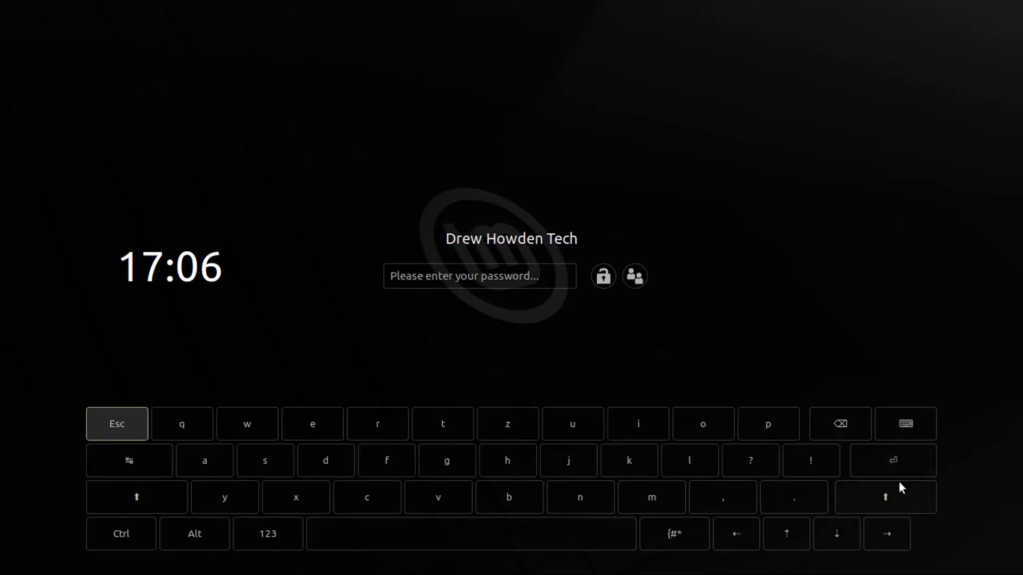
{"action": "left_click", "coordinate": [909, 420]}
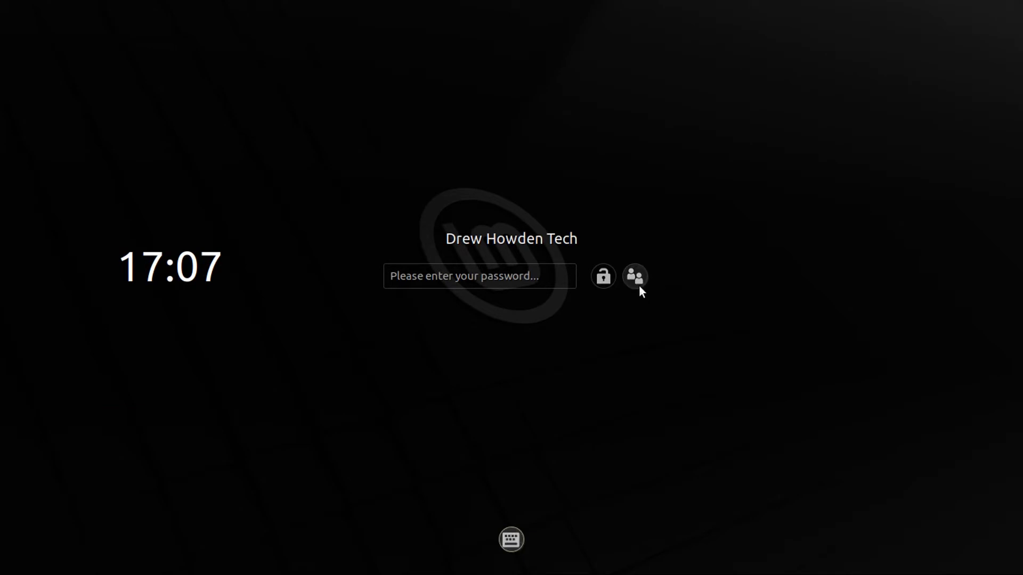
{"action": "left_click", "coordinate": [531, 276]}
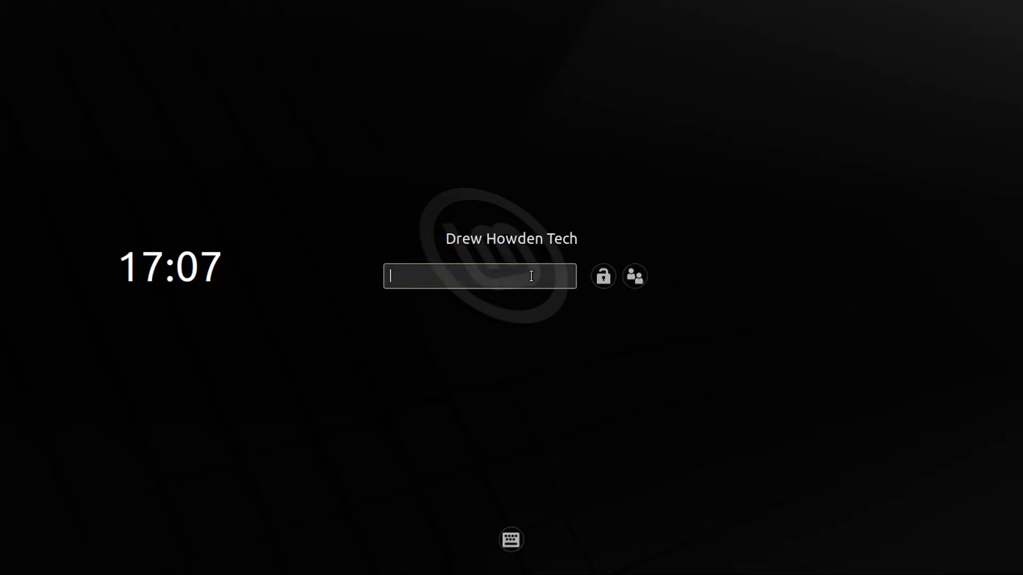
{"action": "type", "text": "•••••••••••••"}
{"action": "key", "text": "Return"}
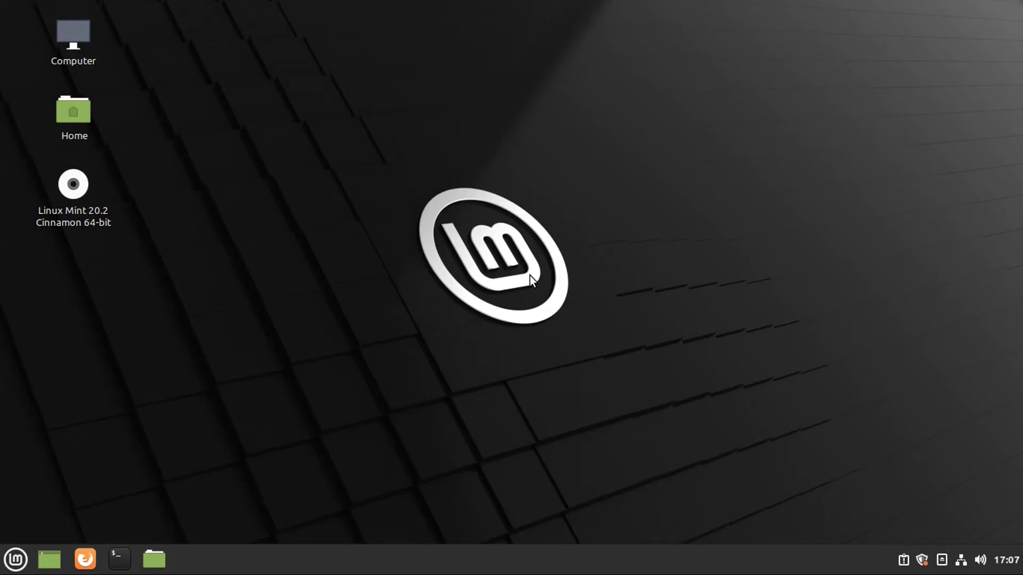
From the panel calendar, turn off the 24h clock in Date & Time so it reads 5:08 PM.
{"action": "left_click", "coordinate": [1006, 561]}
{"action": "left_click", "coordinate": [1005, 563]}
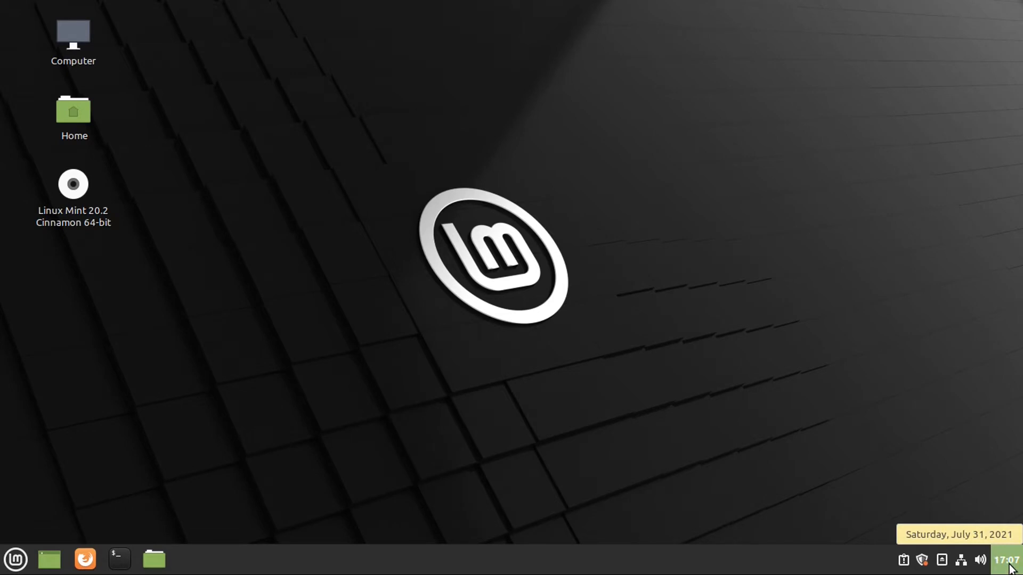
{"action": "left_click", "coordinate": [1008, 568]}
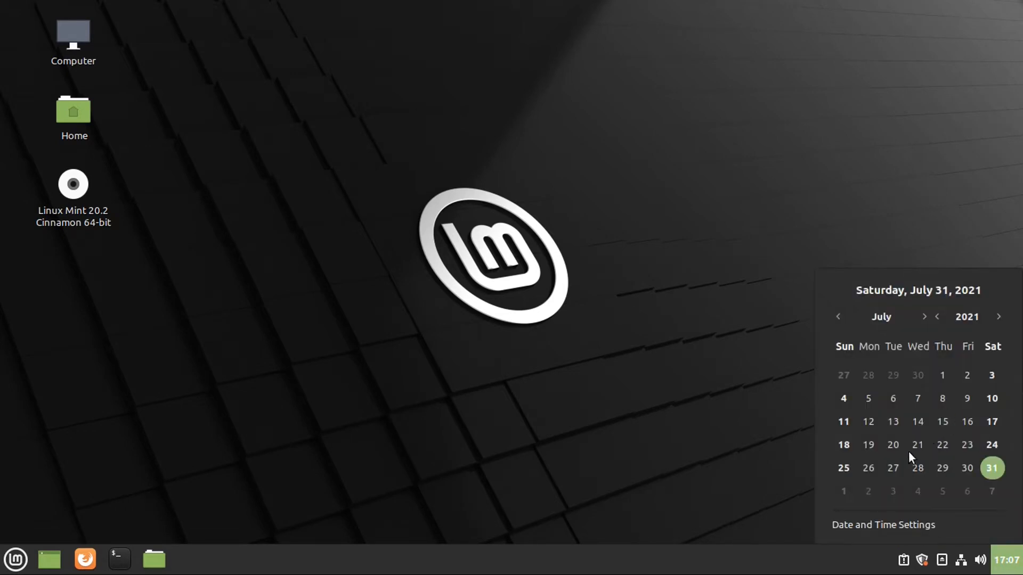
{"action": "left_click", "coordinate": [878, 527]}
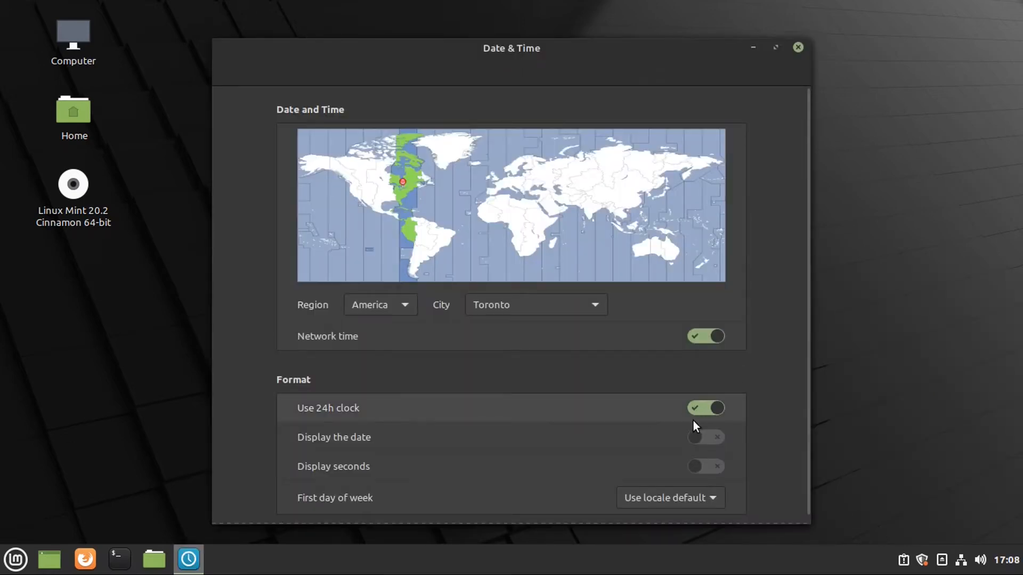
{"action": "left_click", "coordinate": [717, 410]}
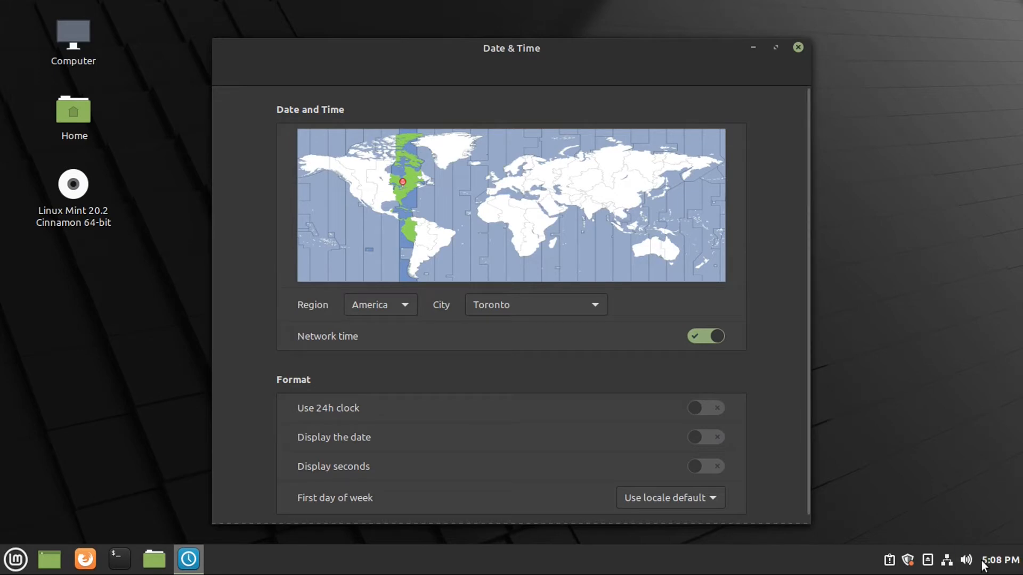
{"action": "key", "text": "alt+F4"}
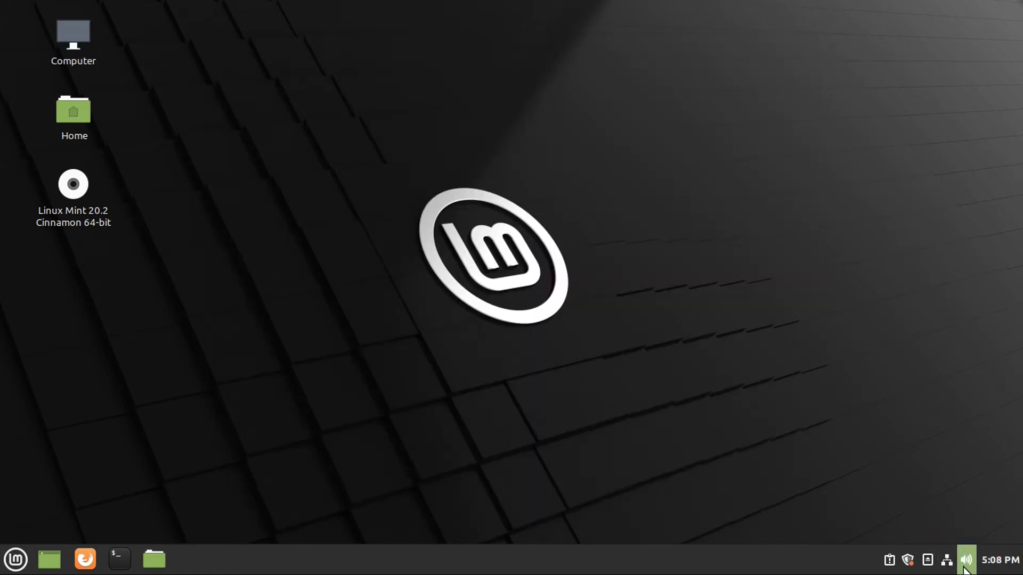
Check the sound and network applets, then browse the Linux Mint disc's files in Nemo.
{"action": "left_click", "coordinate": [963, 568]}
{"action": "left_click", "coordinate": [947, 561]}
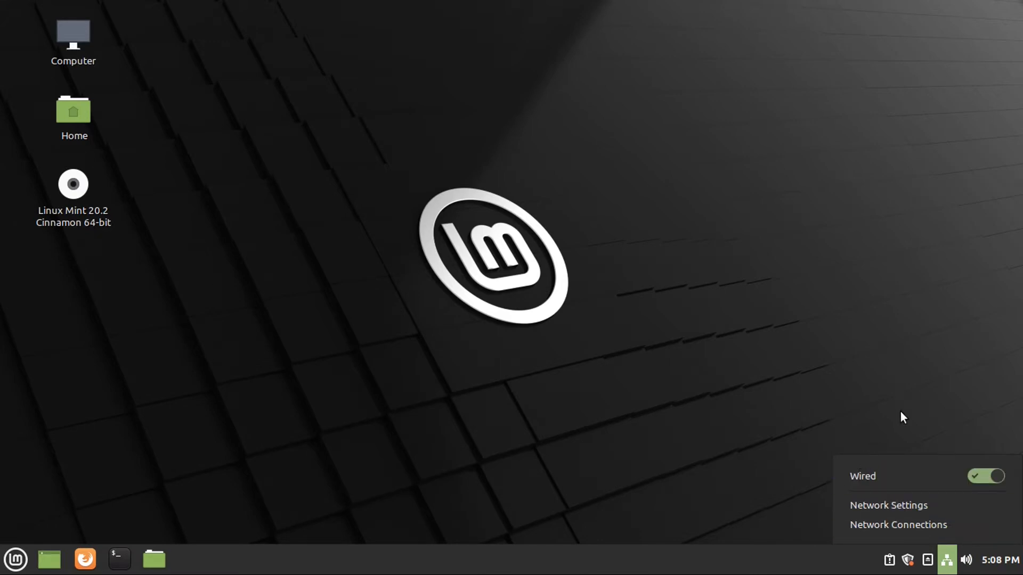
{"action": "left_click", "coordinate": [928, 559]}
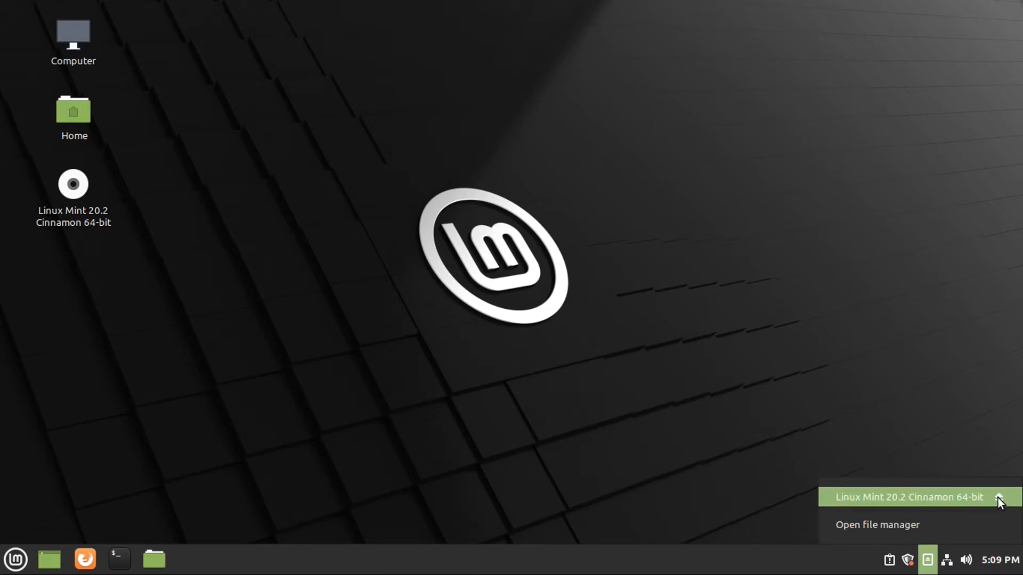
{"action": "left_click", "coordinate": [919, 493]}
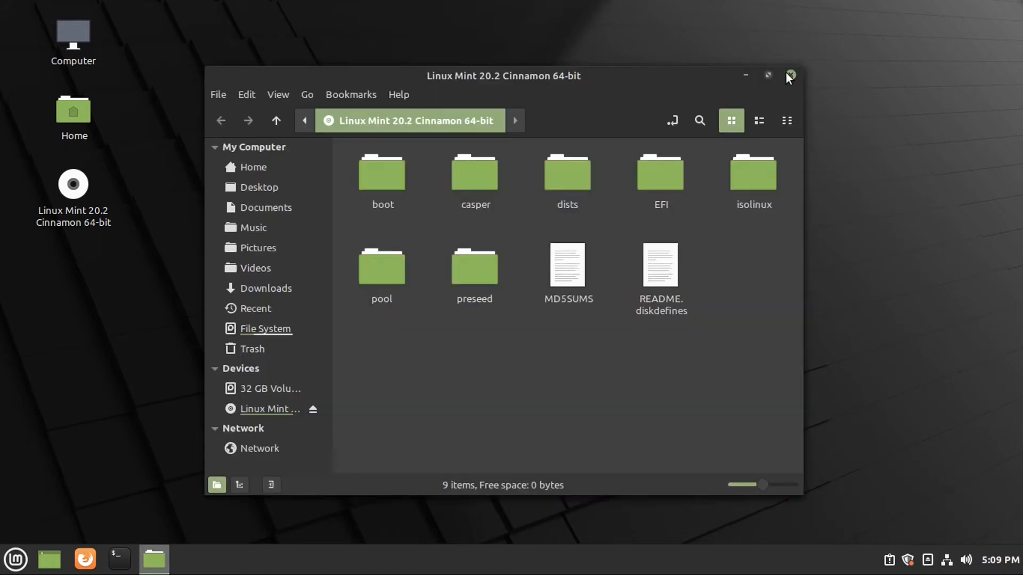
{"action": "left_click", "coordinate": [791, 75]}
Eject the Linux Mint 20.2 Cinnamon 64-bit disc and dismiss the unplugged notification.
{"action": "left_click", "coordinate": [926, 560]}
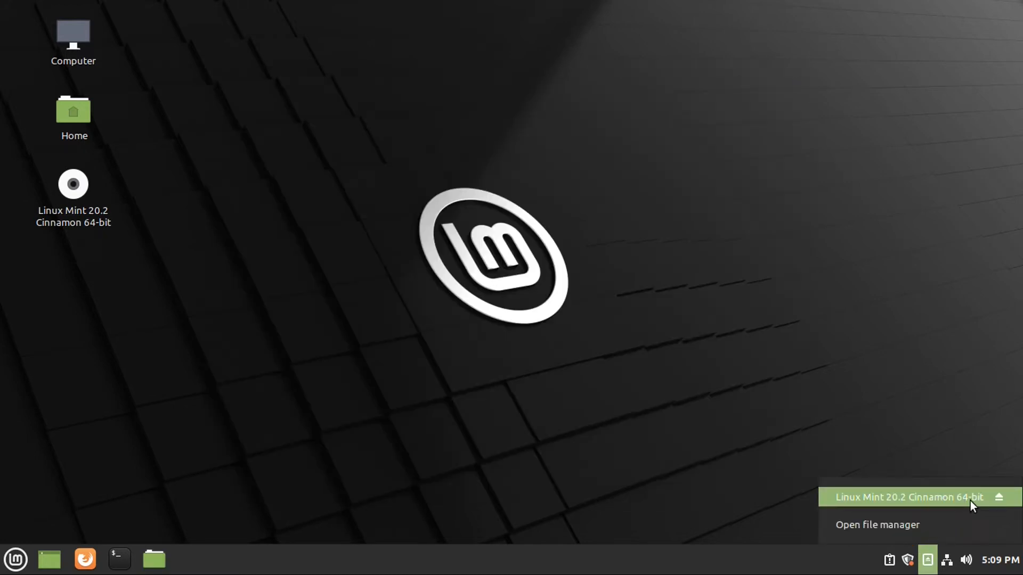
{"action": "left_click", "coordinate": [998, 497]}
{"action": "left_click", "coordinate": [986, 21]}
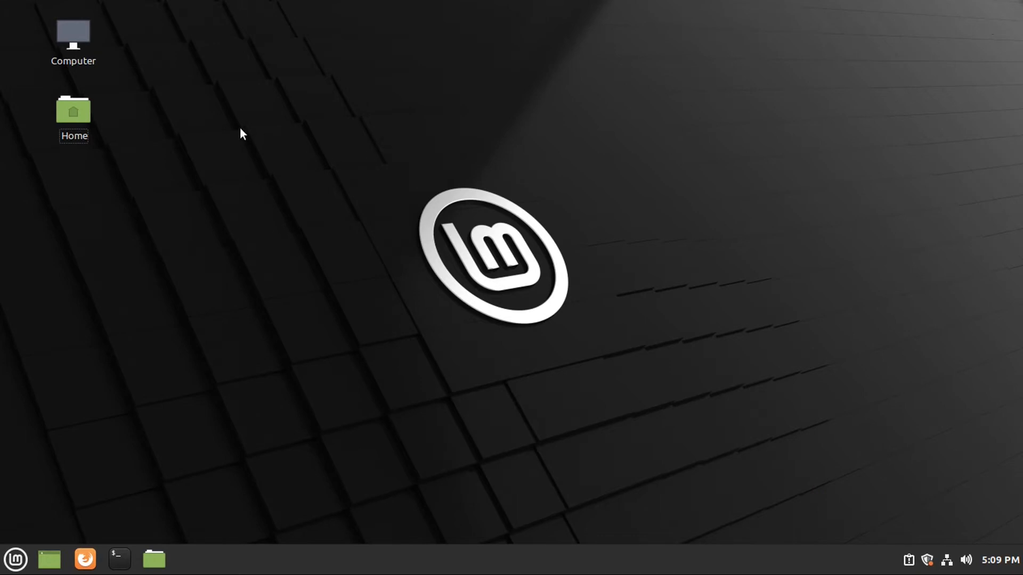
{"action": "left_click", "coordinate": [927, 560]}
In System Reports, ignore the language packs and system restore utility reports.
{"action": "left_click", "coordinate": [794, 68]}
{"action": "left_click", "coordinate": [907, 560]}
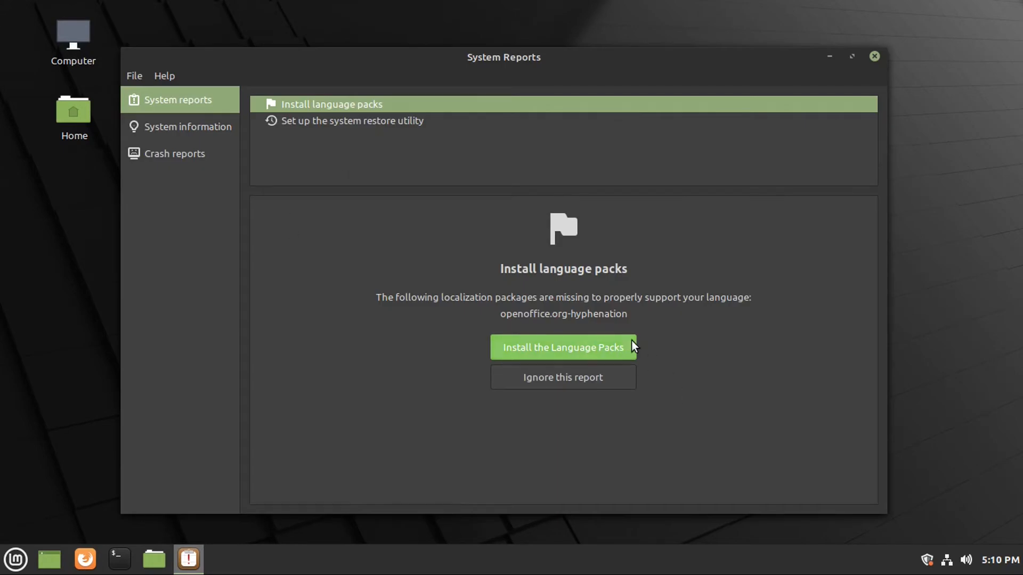
{"action": "left_click", "coordinate": [415, 122]}
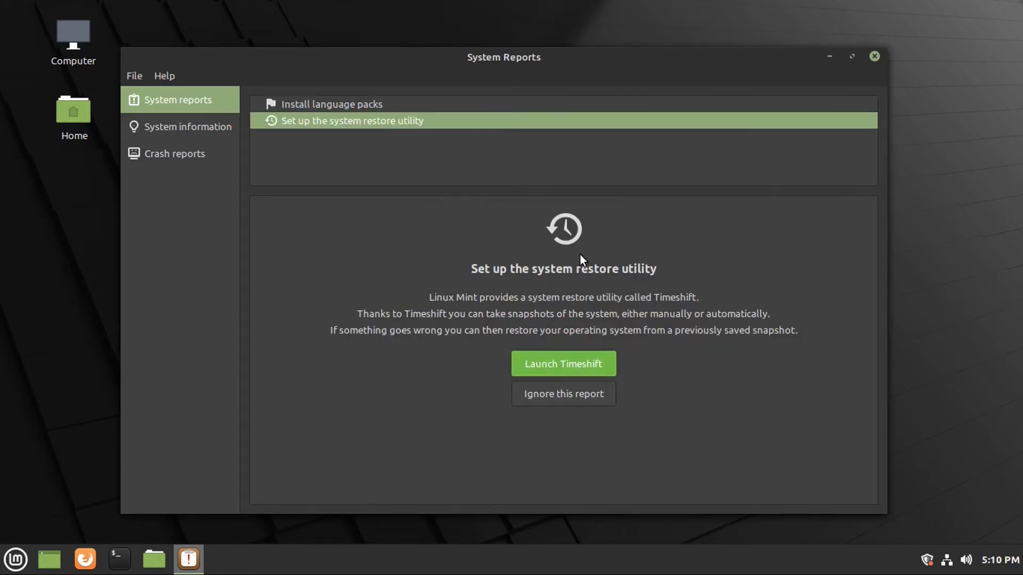
{"action": "left_click", "coordinate": [377, 104]}
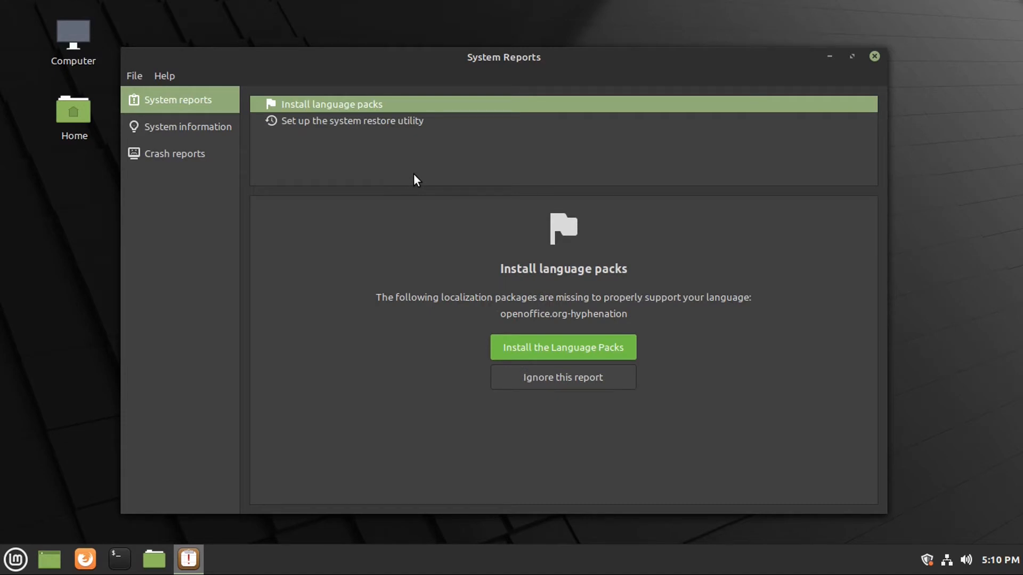
{"action": "left_click", "coordinate": [536, 378]}
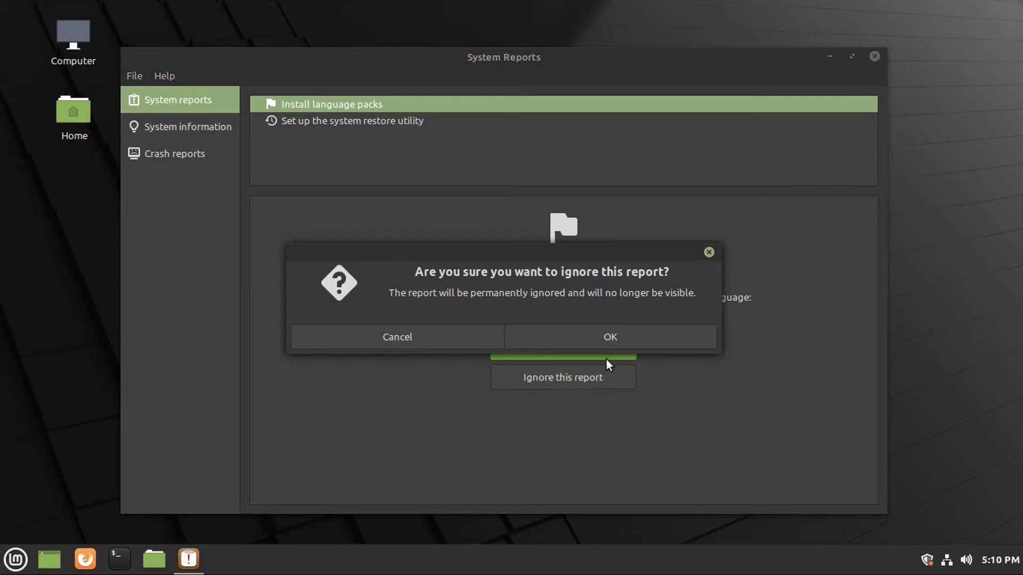
{"action": "left_click", "coordinate": [582, 337]}
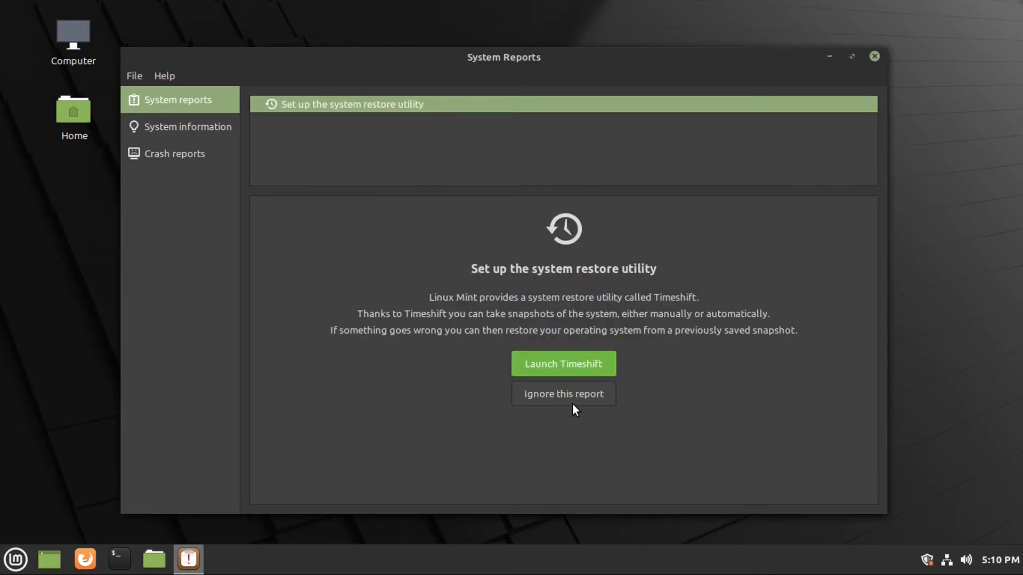
{"action": "left_click", "coordinate": [570, 395]}
{"action": "left_click", "coordinate": [582, 341]}
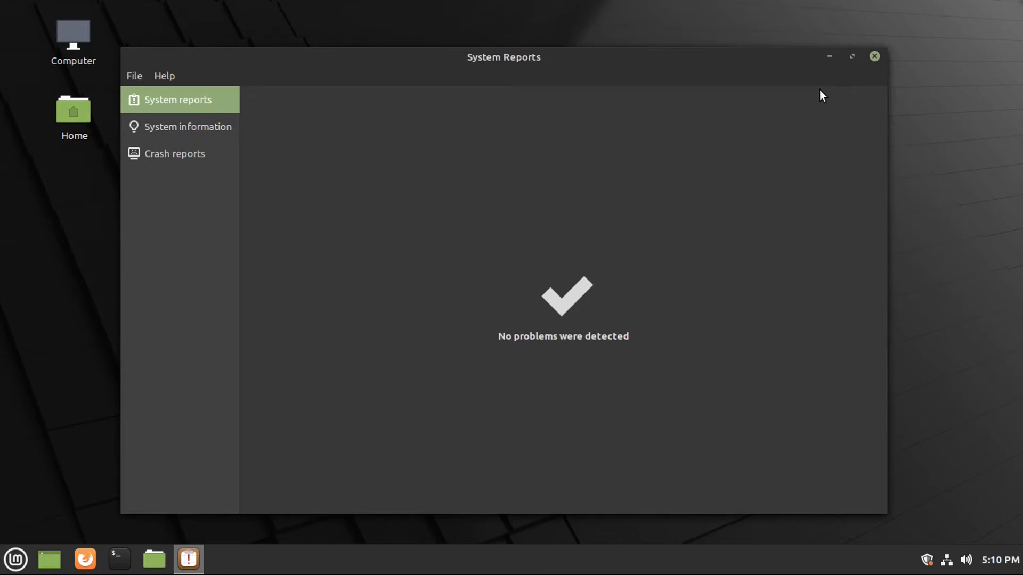
Read through the System information summary and then the Crash reports page.
{"action": "left_click", "coordinate": [188, 126]}
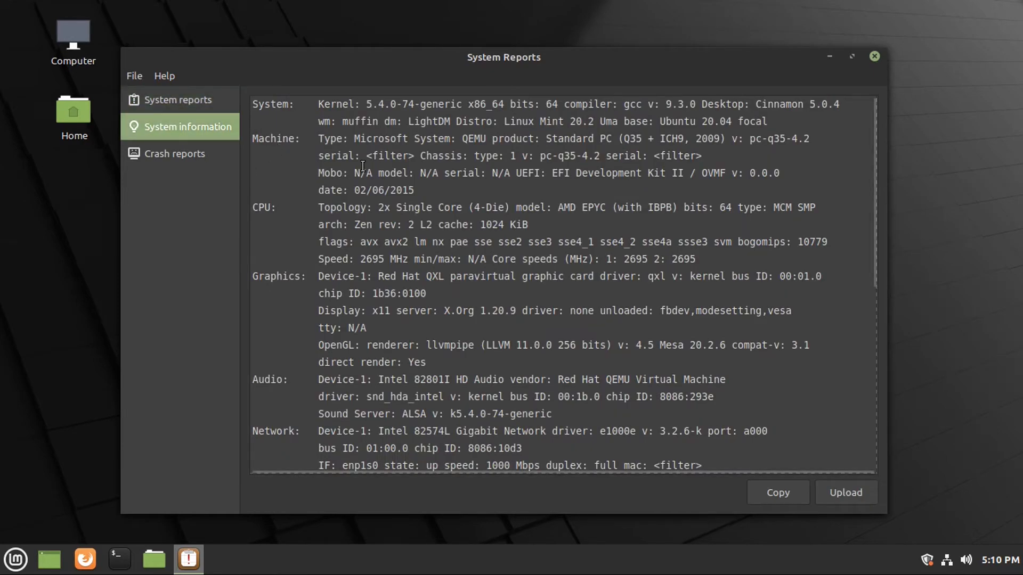
{"action": "scroll", "coordinate": [334, 184], "scroll_direction": "down", "scroll_amount": 5}
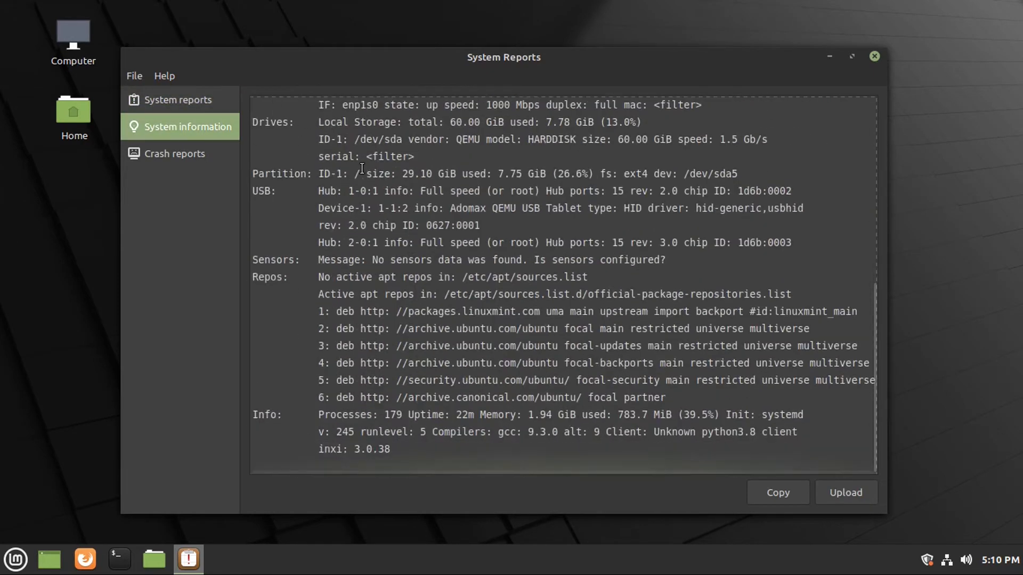
{"action": "scroll", "coordinate": [333, 183], "scroll_direction": "up", "scroll_amount": 5}
{"action": "left_click", "coordinate": [234, 143]}
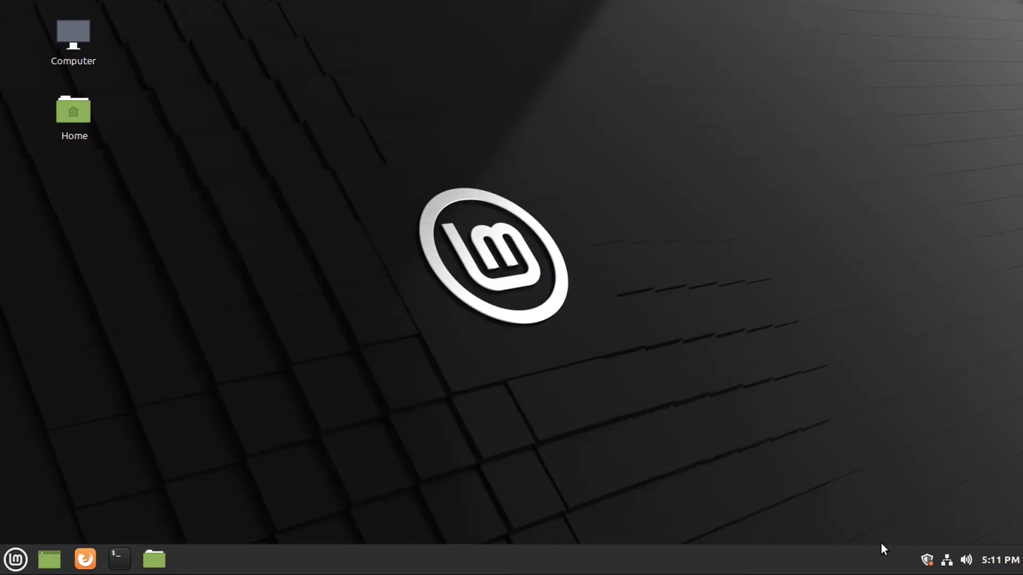
Open Computer maximized in Nemo, open and unmount the 32 GB volume, then open File System.
{"action": "double_click", "coordinate": [73, 37]}
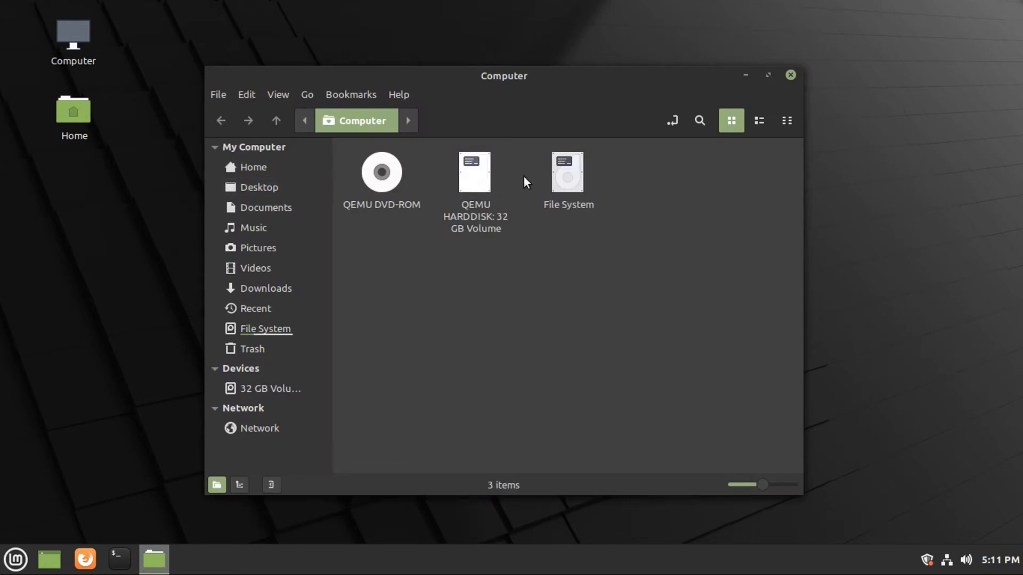
{"action": "key", "text": "super+Up"}
{"action": "double_click", "coordinate": [271, 117]}
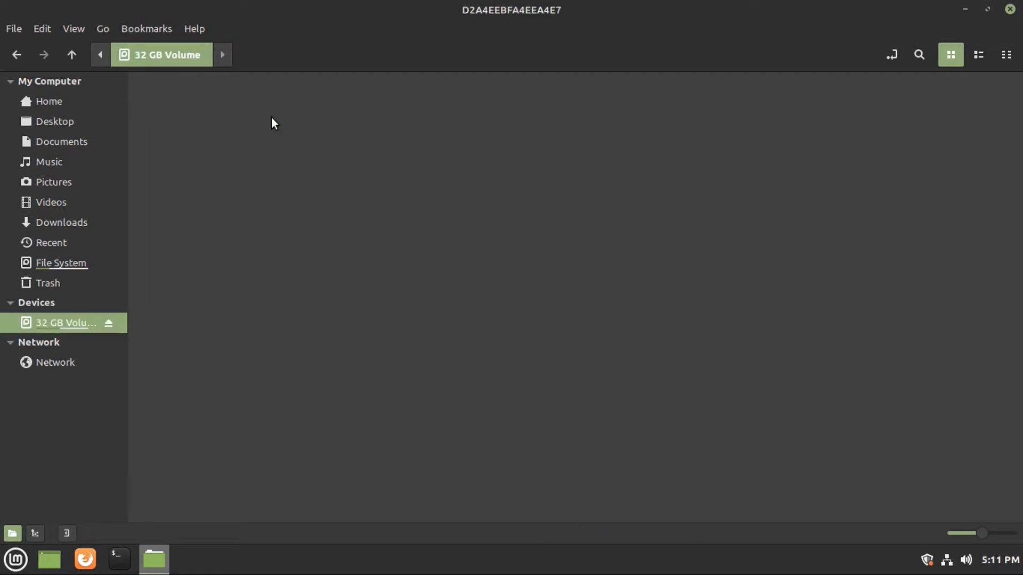
{"action": "left_click", "coordinate": [108, 323]}
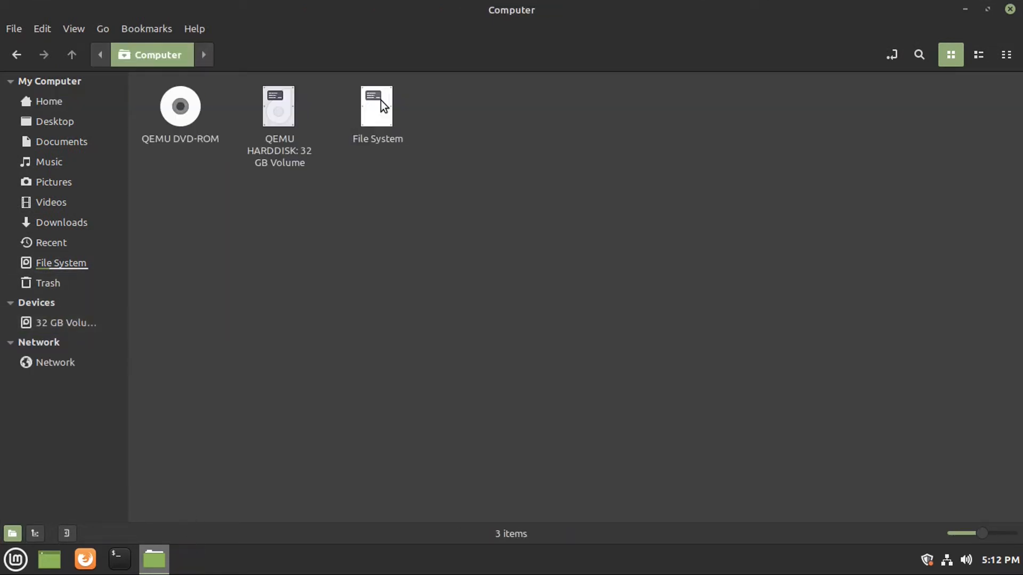
{"action": "double_click", "coordinate": [382, 104]}
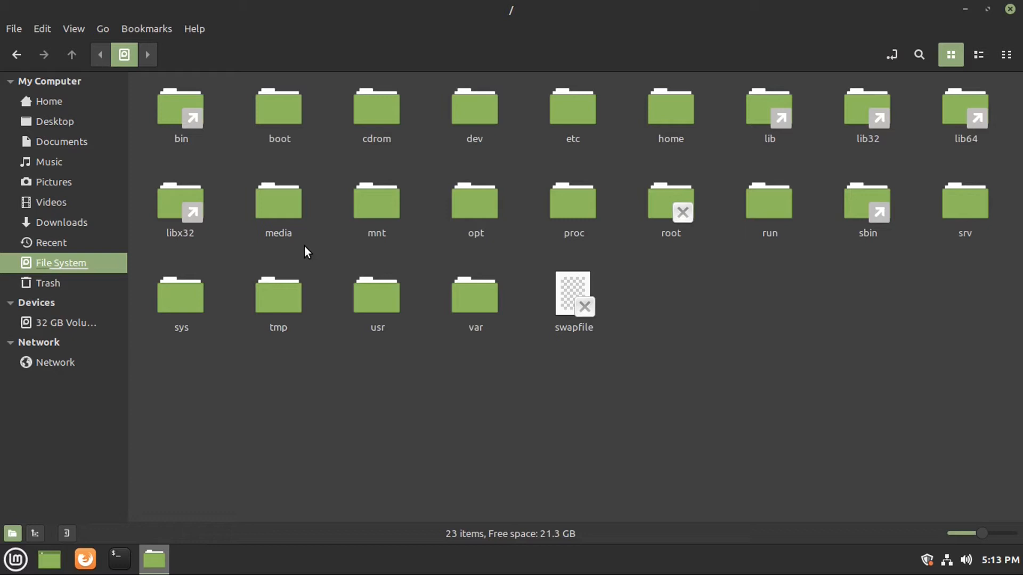
Mount the 32 GB Volume to view its Windows drive, unmount it, and return to Computer.
{"action": "left_click", "coordinate": [68, 324]}
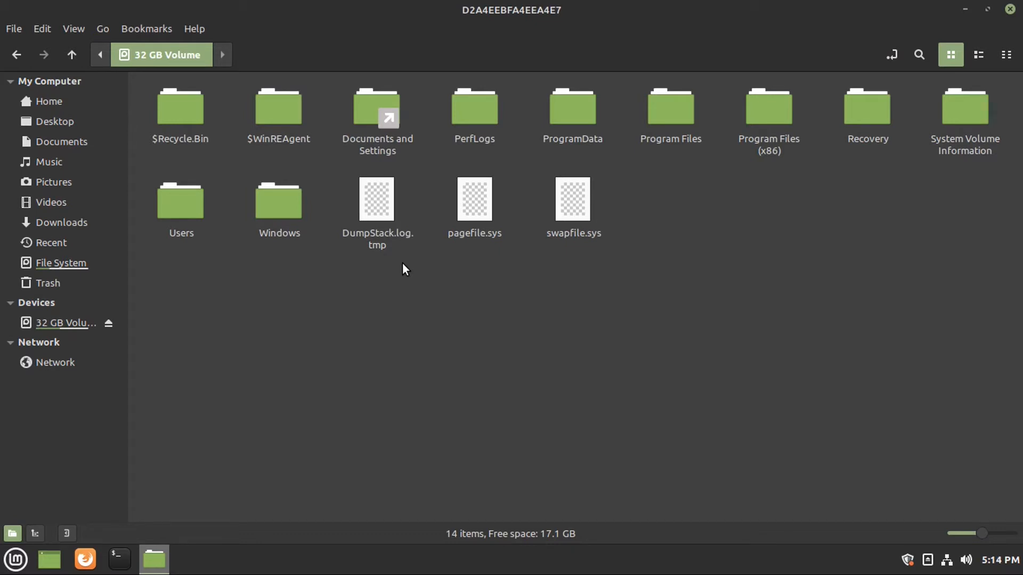
{"action": "left_click", "coordinate": [108, 323]}
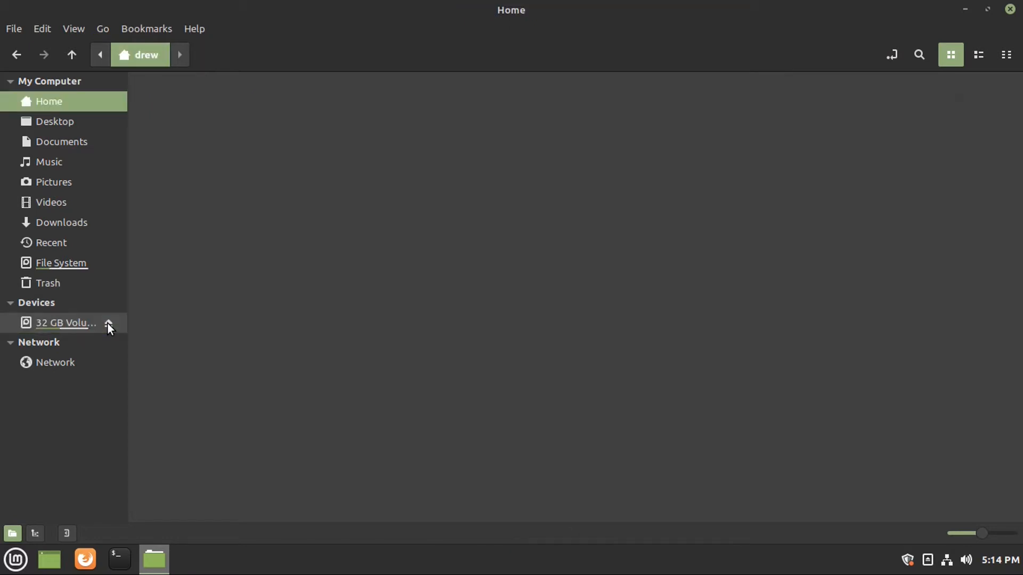
{"action": "left_click", "coordinate": [101, 30]}
{"action": "left_click", "coordinate": [101, 29]}
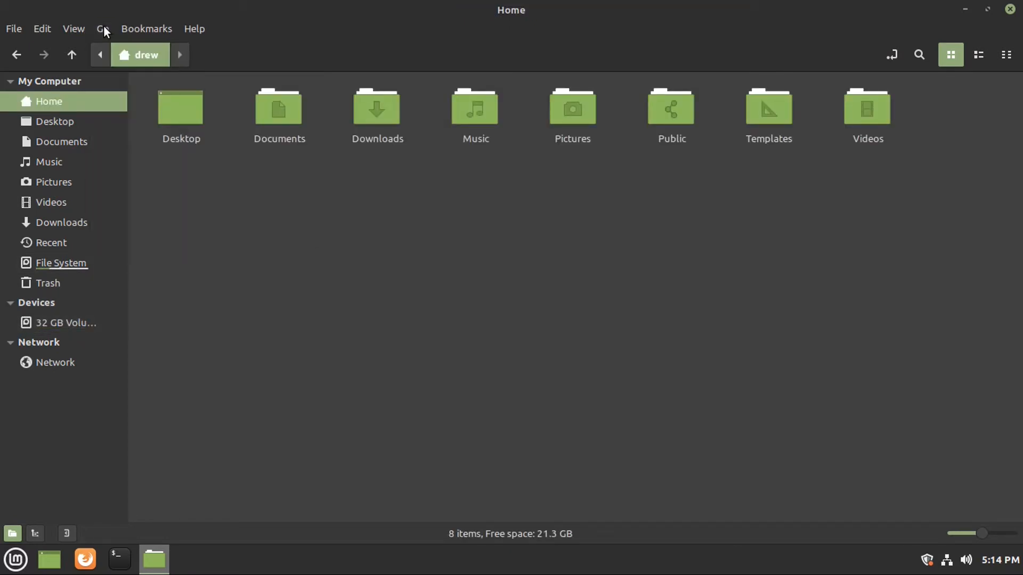
{"action": "left_click", "coordinate": [103, 27]}
{"action": "left_click", "coordinate": [135, 153]}
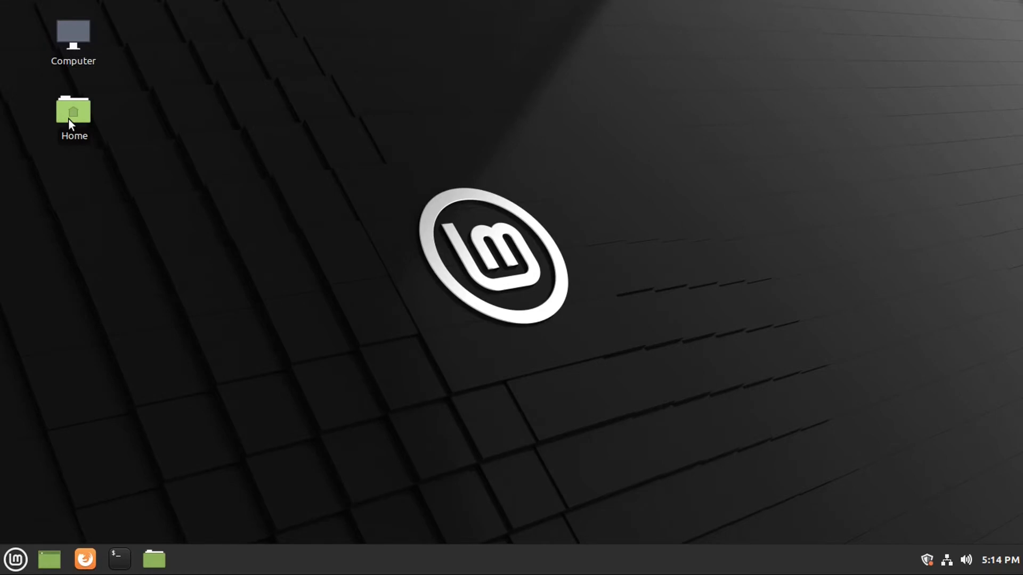
Open Home, minimize and restore its window, and turn on Show Hidden Files to list 24 items.
{"action": "double_click", "coordinate": [68, 118]}
{"action": "left_click", "coordinate": [1008, 9]}
{"action": "left_click", "coordinate": [154, 558]}
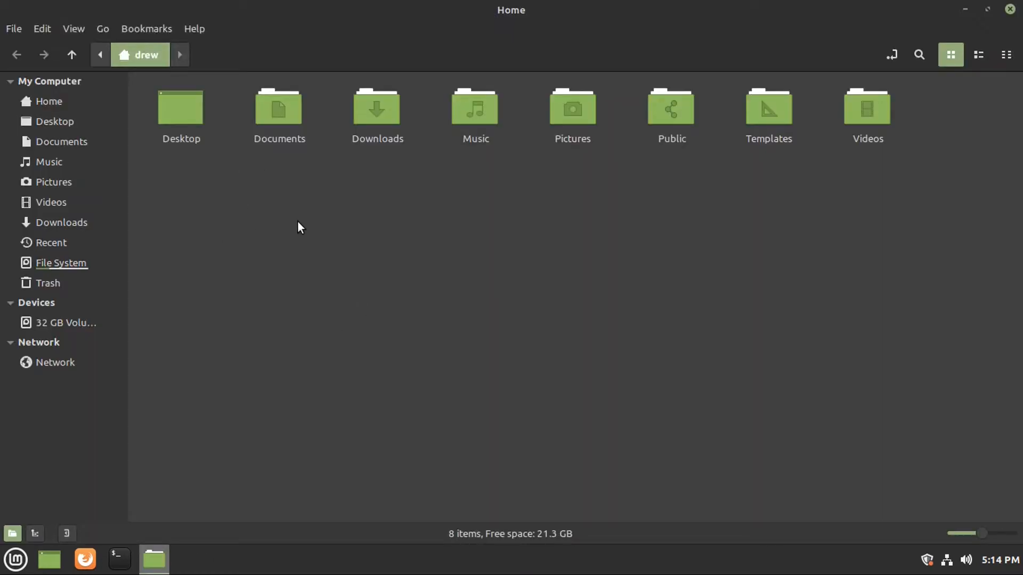
{"action": "key", "text": "super+d"}
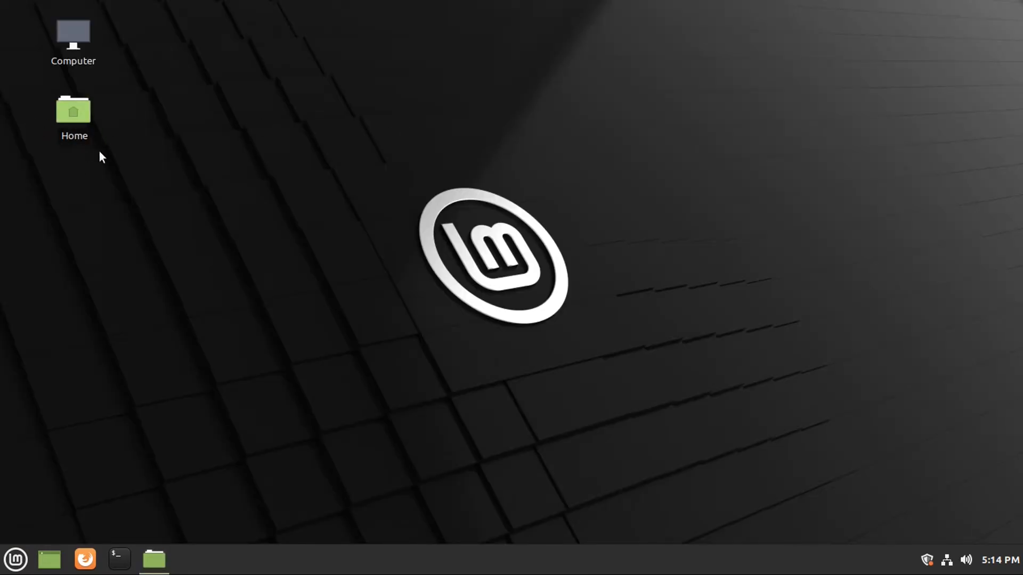
{"action": "left_click", "coordinate": [162, 551]}
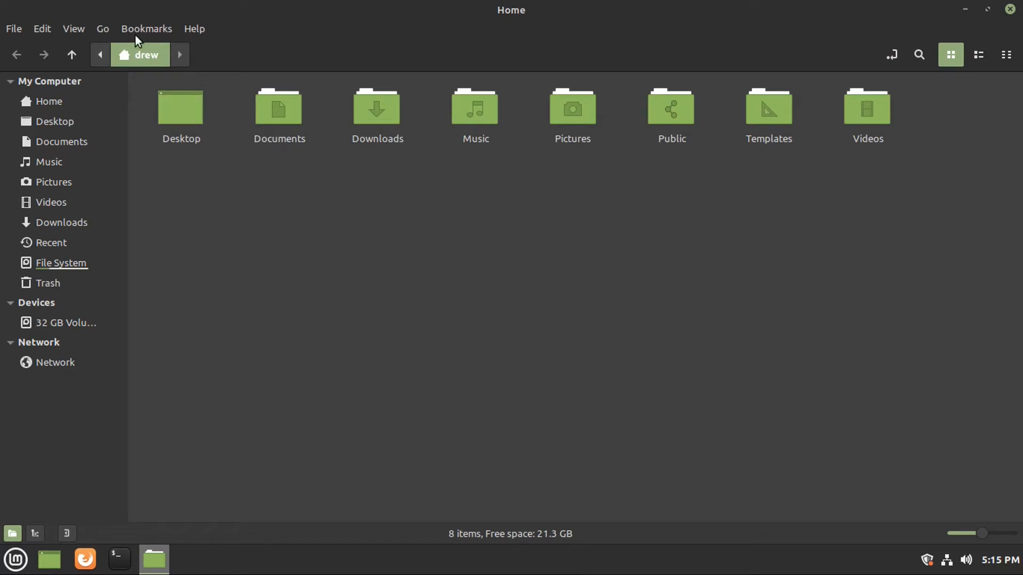
{"action": "left_click", "coordinate": [75, 24]}
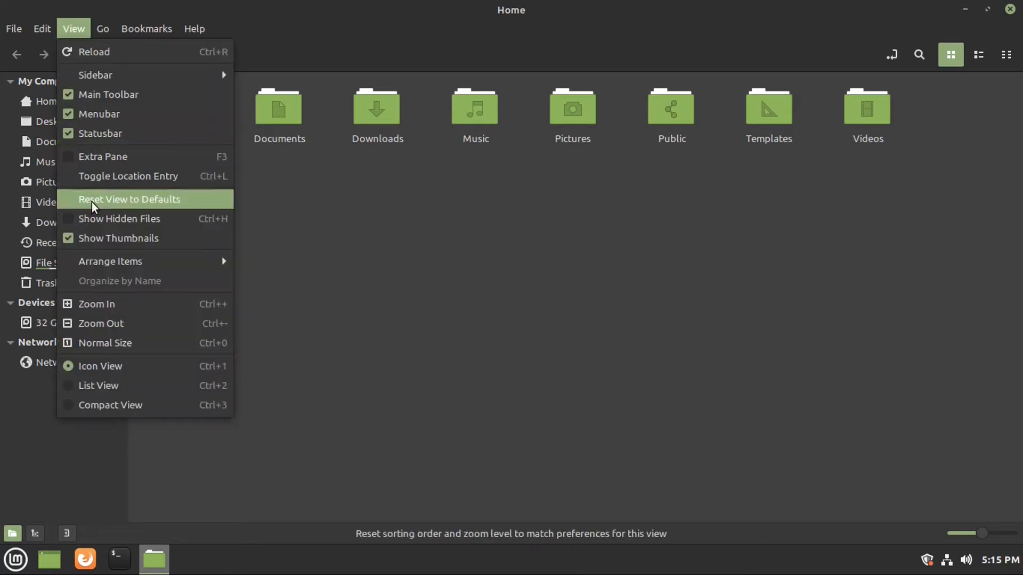
{"action": "left_click", "coordinate": [98, 218]}
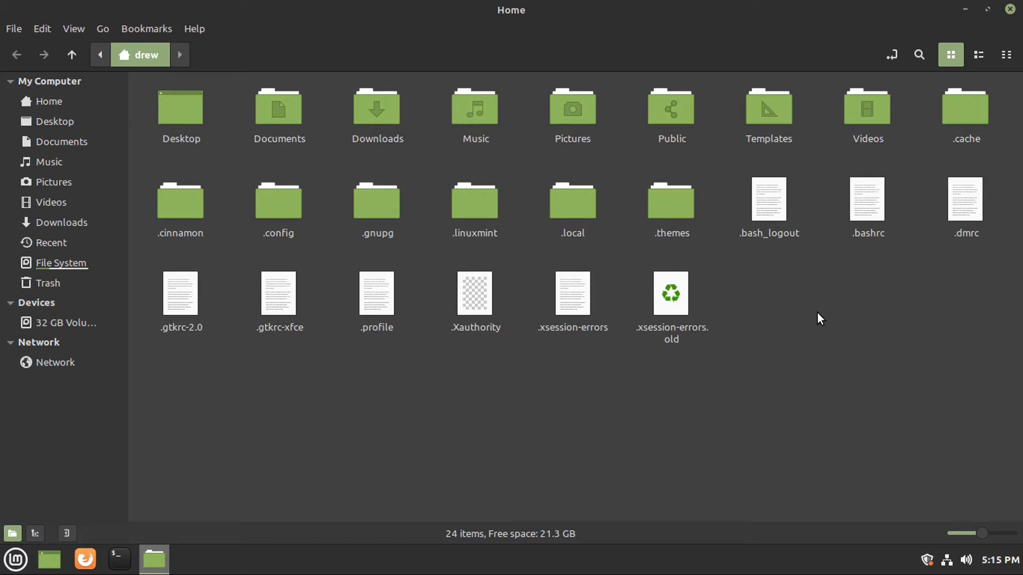
In Nemo's Connect to Server dialog, try the Windows share and SSH types, then cancel without connecting.
{"action": "left_click", "coordinate": [1010, 9]}
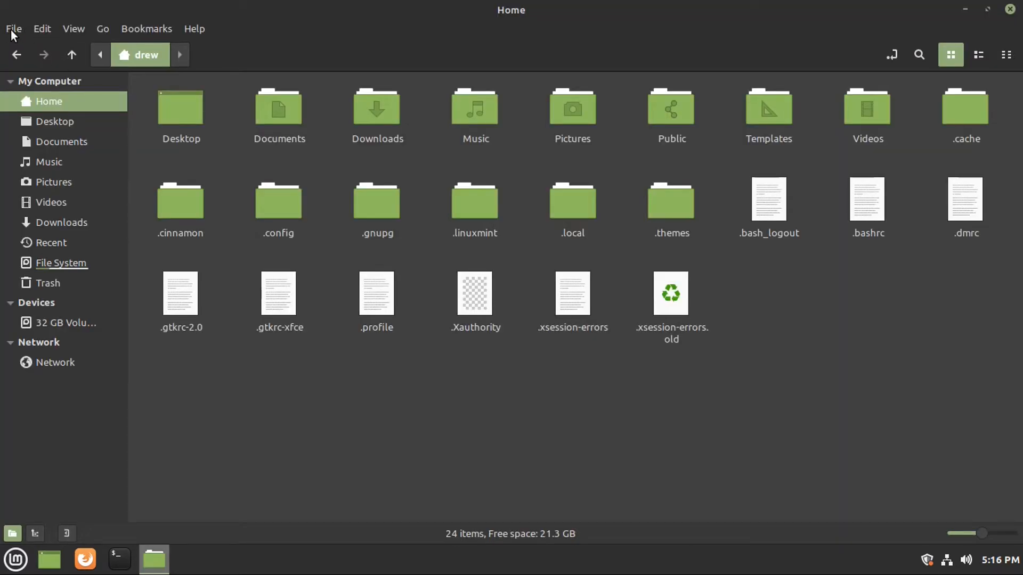
{"action": "left_click", "coordinate": [11, 28]}
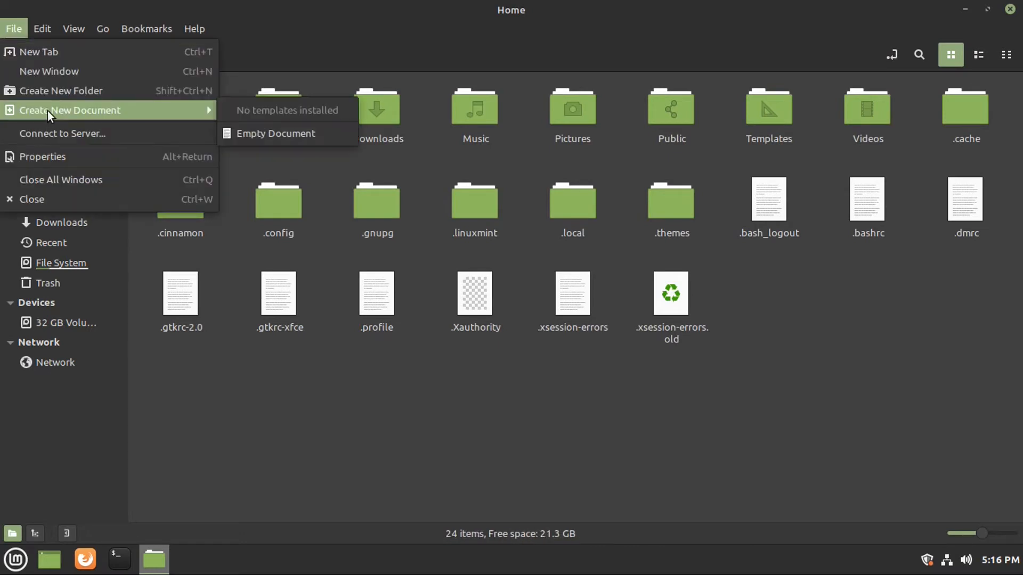
{"action": "left_click", "coordinate": [66, 133]}
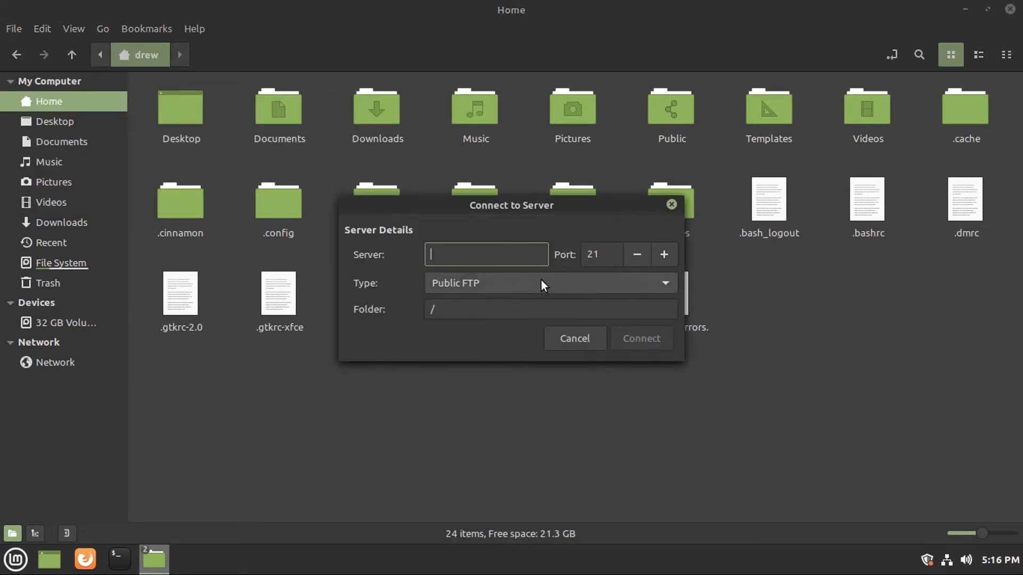
{"action": "left_click", "coordinate": [541, 281]}
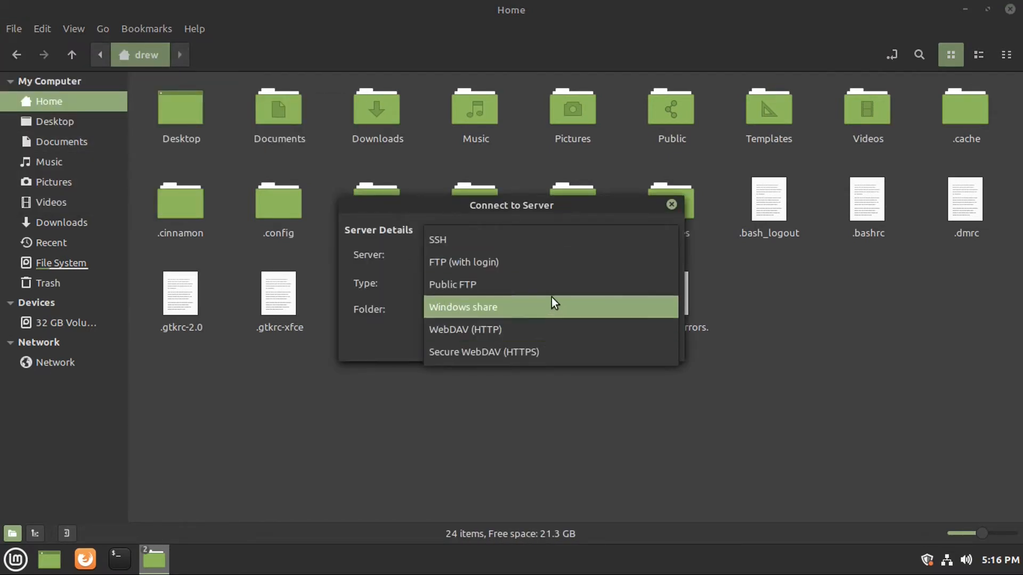
{"action": "left_click", "coordinate": [503, 312]}
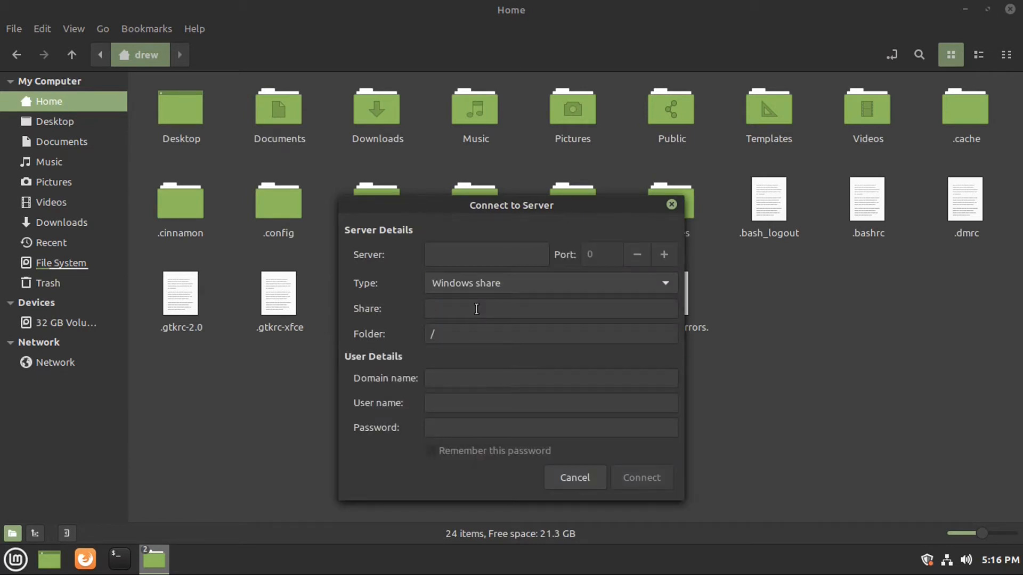
{"action": "left_click", "coordinate": [488, 283]}
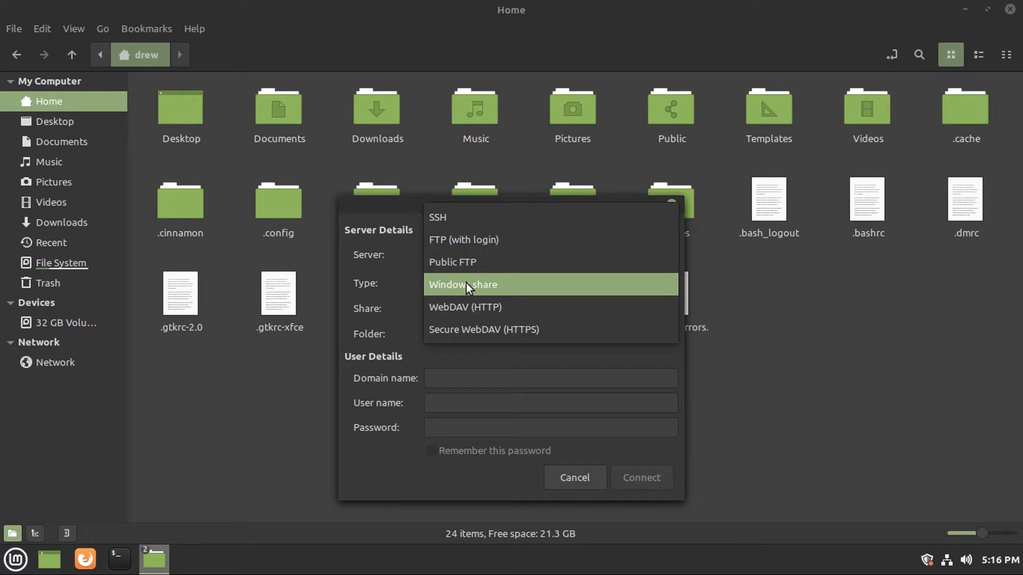
{"action": "left_click", "coordinate": [465, 215]}
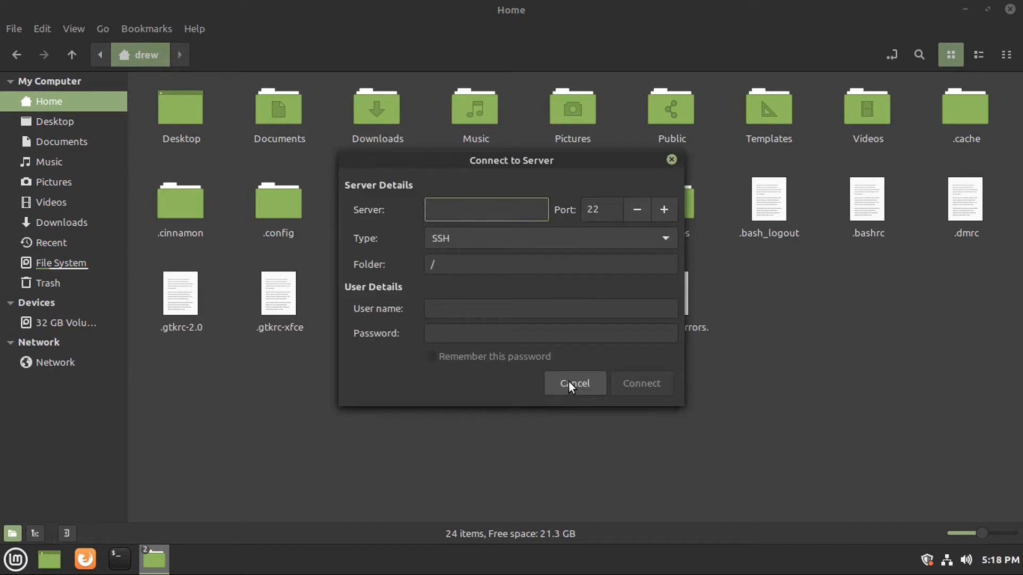
{"action": "left_click", "coordinate": [567, 381]}
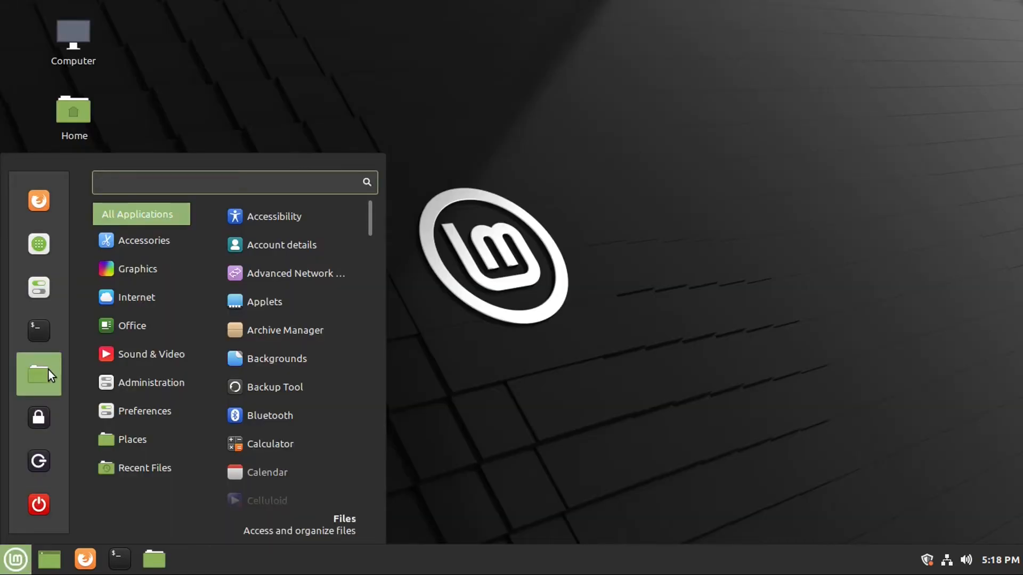
Open Backgrounds in System Settings and browse the Pictures folder wallpapers.
{"action": "left_click", "coordinate": [26, 286]}
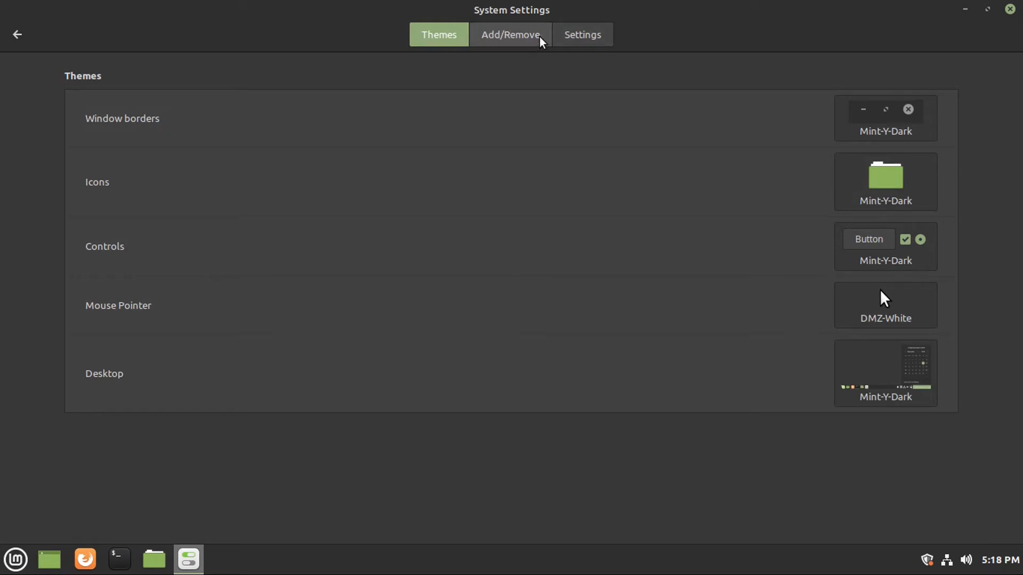
{"action": "left_click", "coordinate": [17, 34]}
{"action": "left_click", "coordinate": [53, 109]}
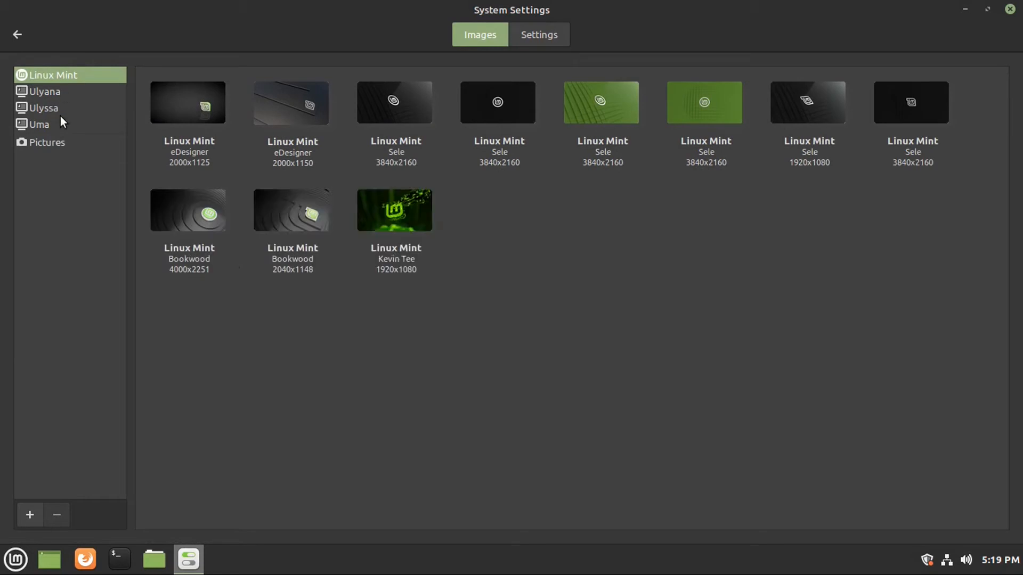
{"action": "left_click", "coordinate": [60, 143]}
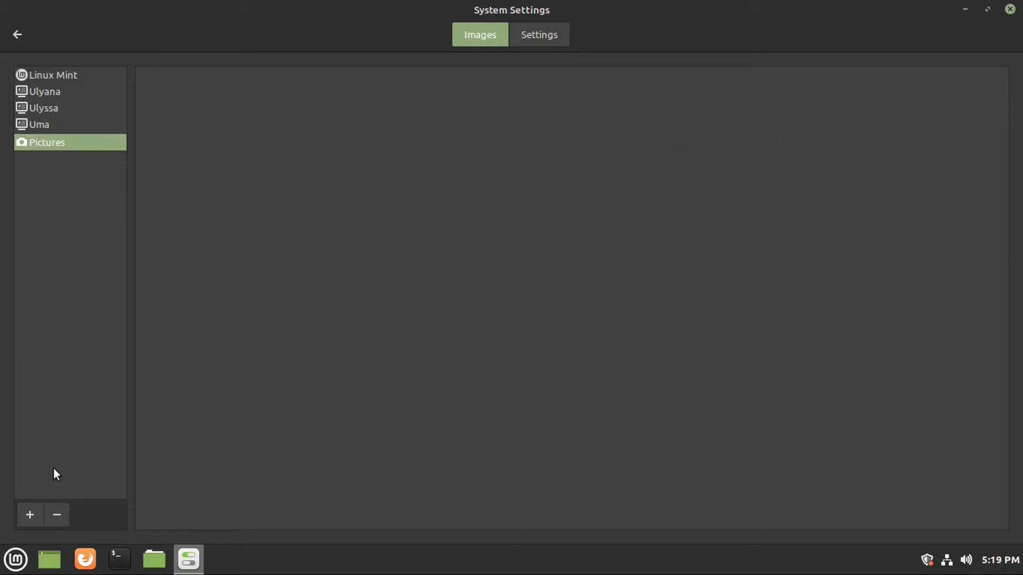
{"action": "left_click", "coordinate": [31, 513]}
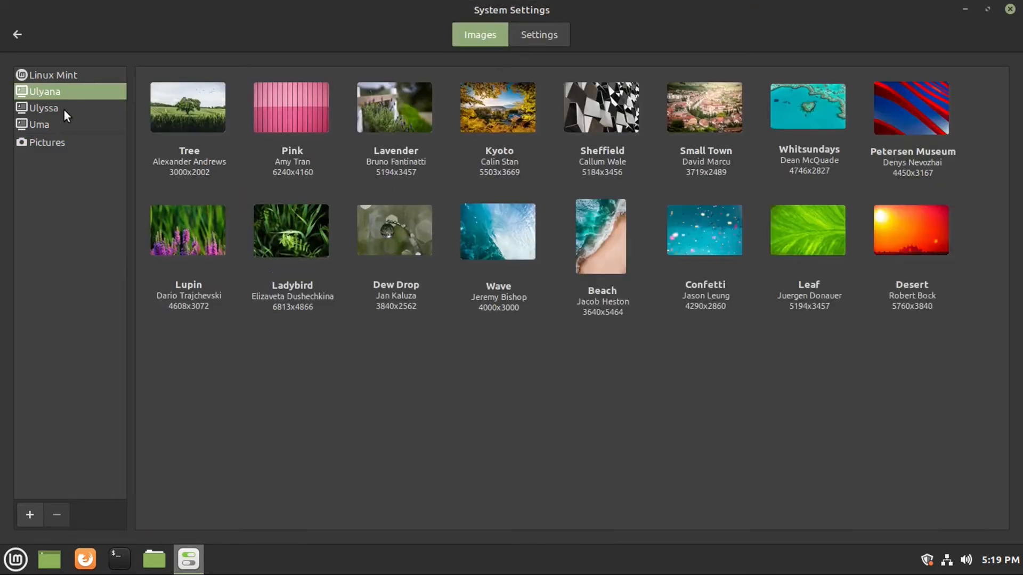
Set Nanpu Bridge as the wallpaper, preview it on the desktop, and view the Linux Mint collection.
{"action": "left_click", "coordinate": [44, 108]}
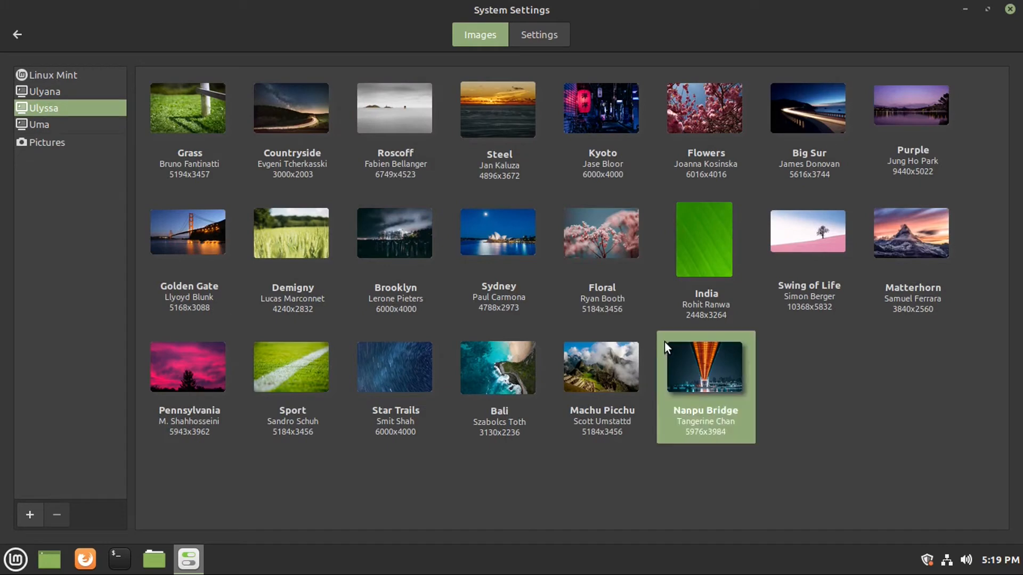
{"action": "left_click", "coordinate": [965, 9]}
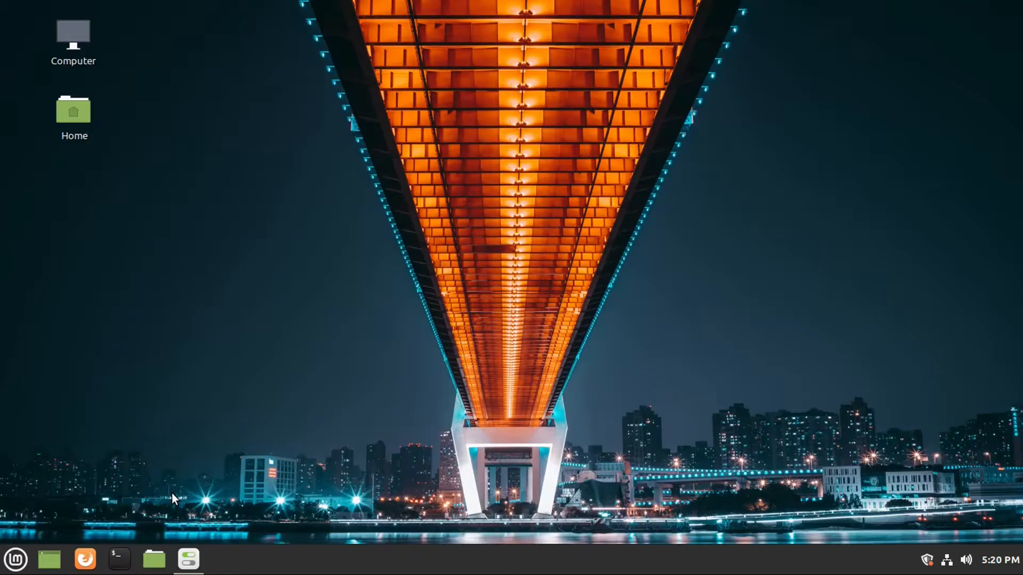
{"action": "left_click", "coordinate": [188, 560]}
{"action": "left_click", "coordinate": [72, 79]}
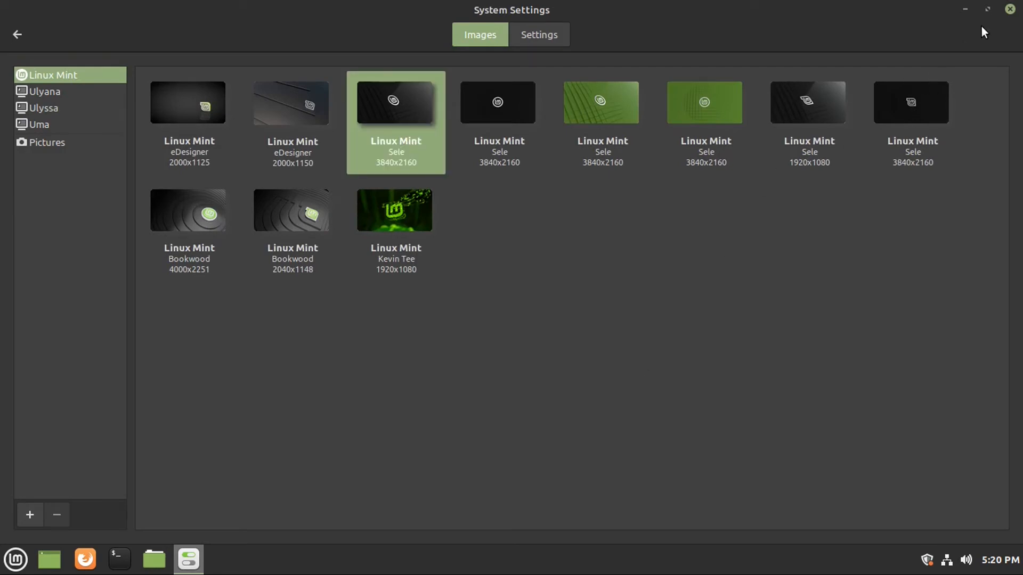
{"action": "key", "text": "BackSpace"}
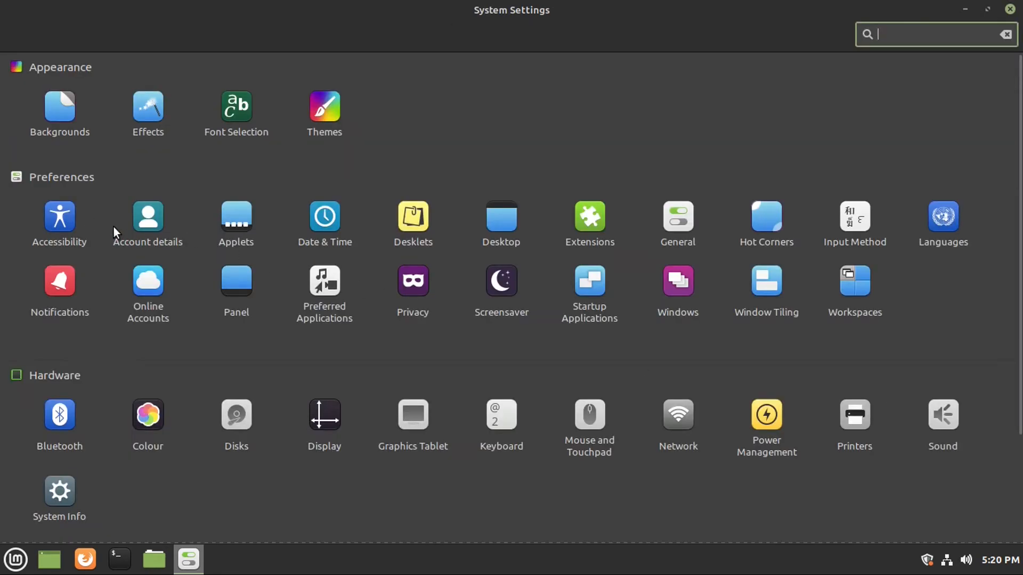
Glance at Accessibility, then open Account details and browse the available account pictures.
{"action": "left_click", "coordinate": [58, 221]}
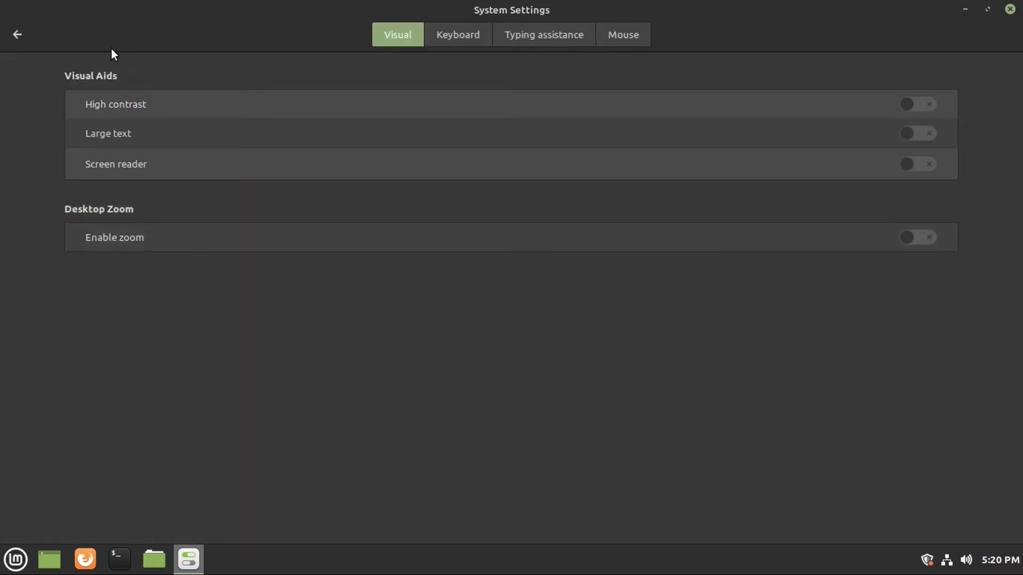
{"action": "left_click", "coordinate": [12, 30]}
{"action": "left_click", "coordinate": [150, 219]}
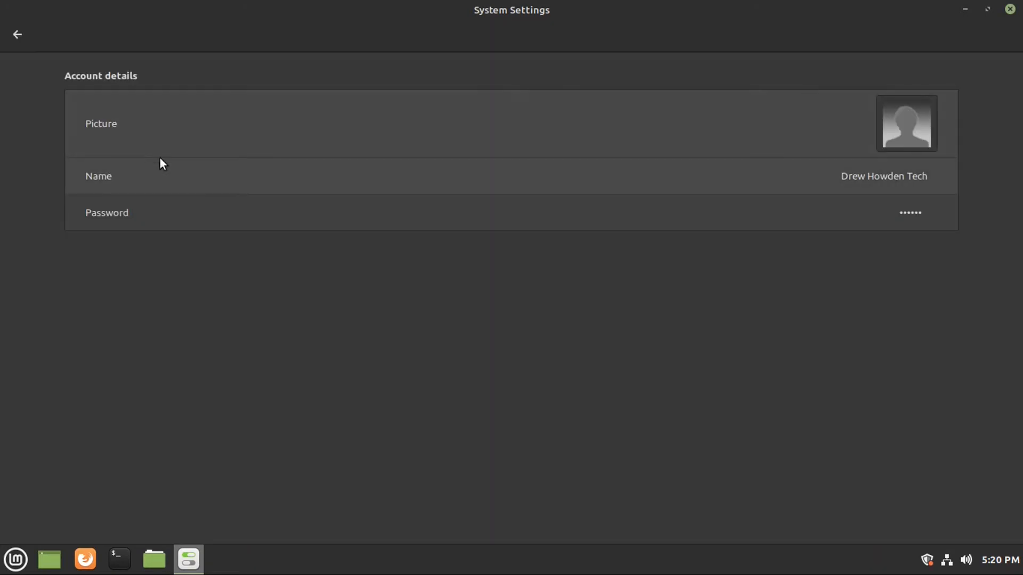
{"action": "left_click", "coordinate": [919, 117]}
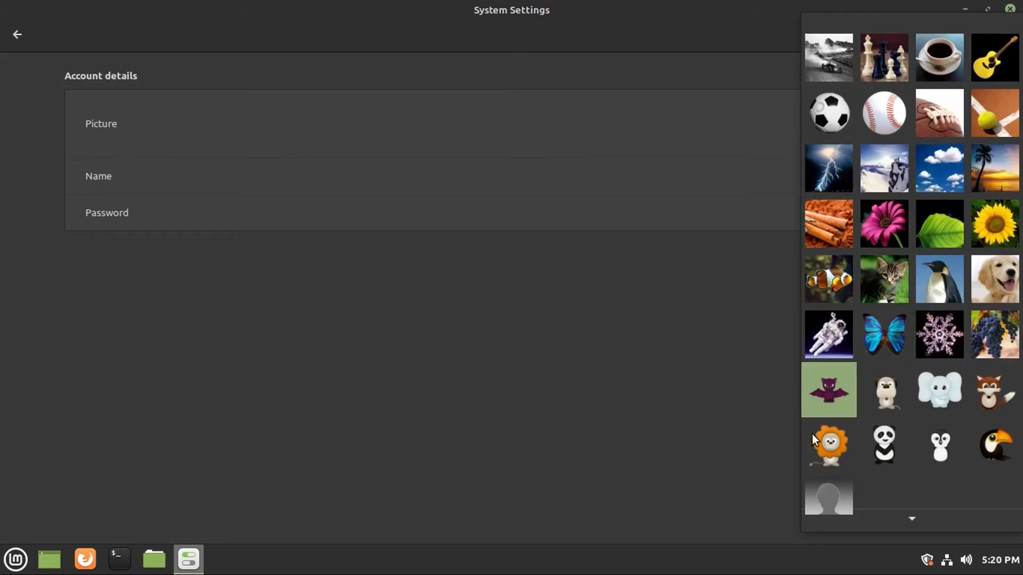
{"action": "scroll", "coordinate": [836, 465], "scroll_direction": "down", "scroll_amount": 1}
{"action": "scroll", "coordinate": [836, 465], "scroll_direction": "up", "scroll_amount": 1}
Try the astronaut picture, revert to the default silhouette, and generate a suggested password.
{"action": "left_click", "coordinate": [831, 330]}
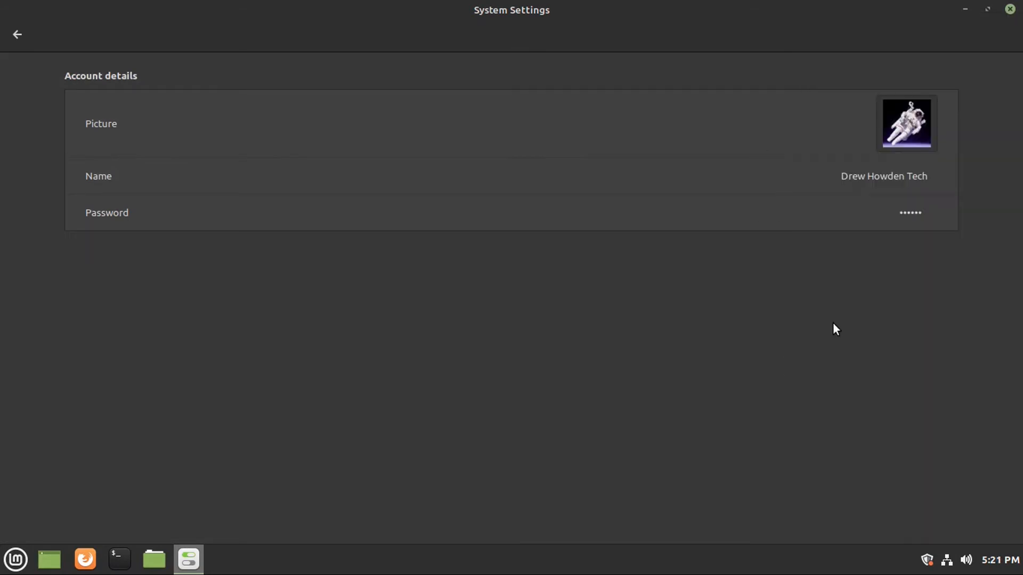
{"action": "left_click", "coordinate": [906, 128]}
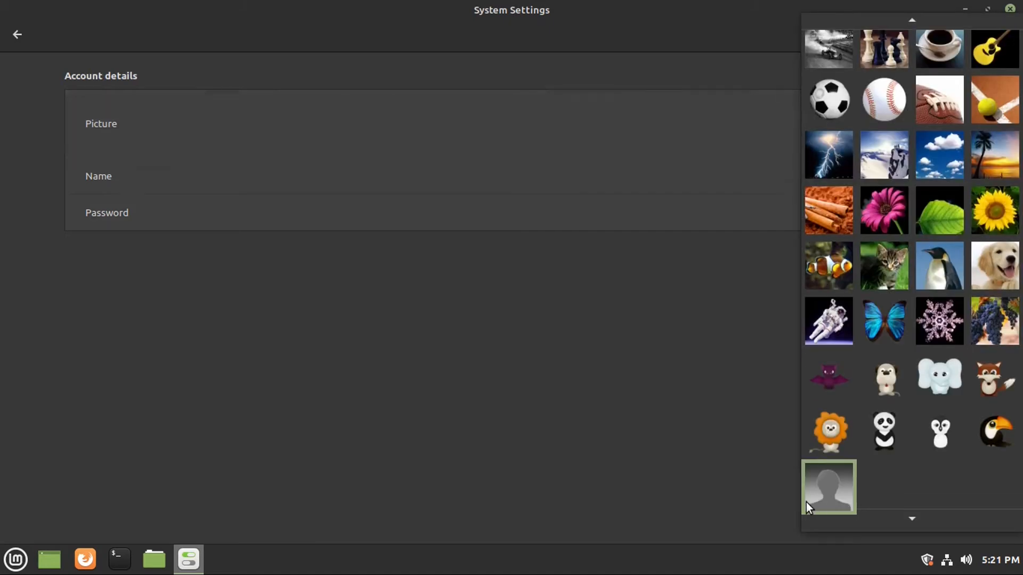
{"action": "left_click", "coordinate": [832, 491]}
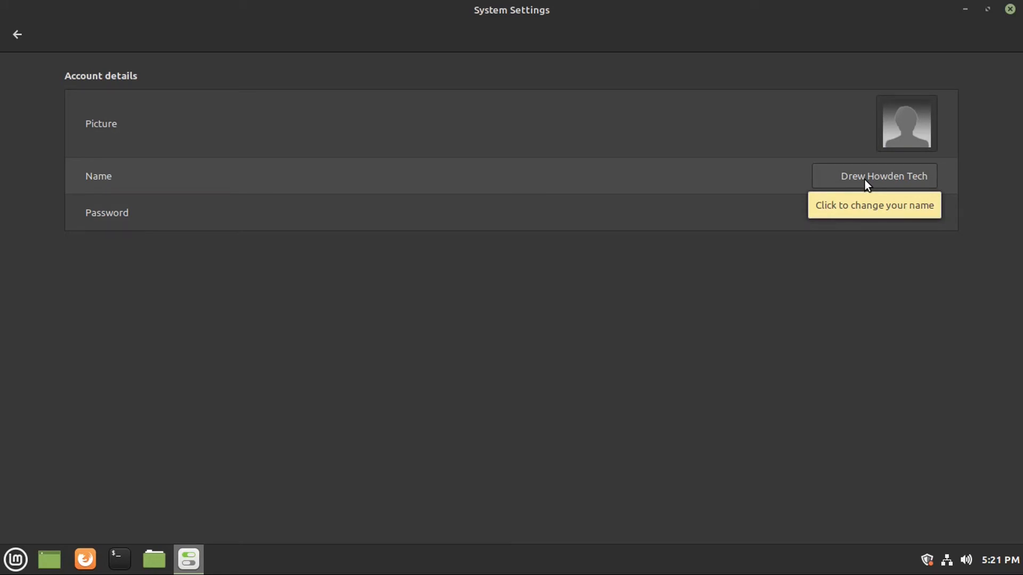
{"action": "left_click", "coordinate": [888, 209]}
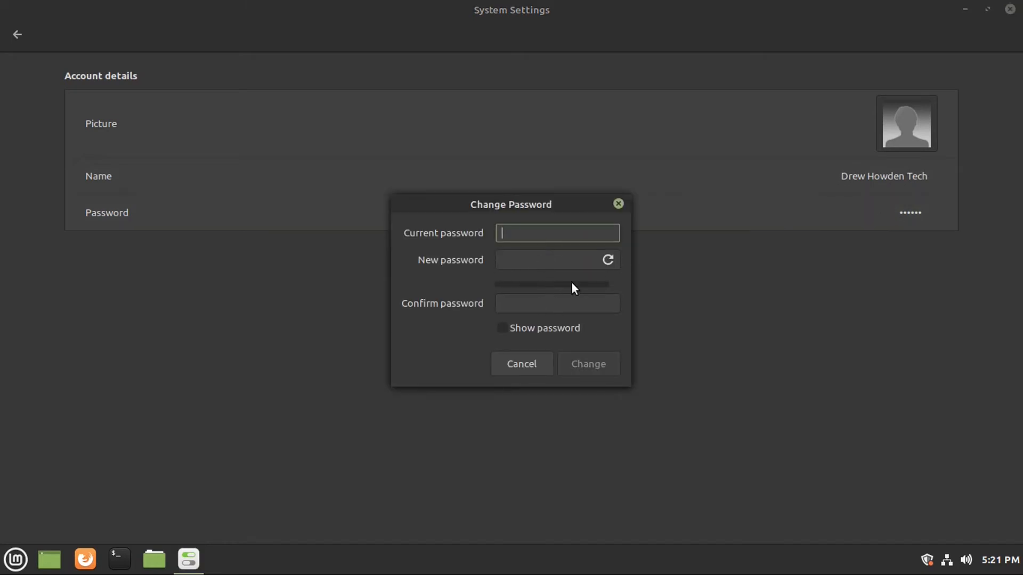
{"action": "left_click", "coordinate": [609, 259]}
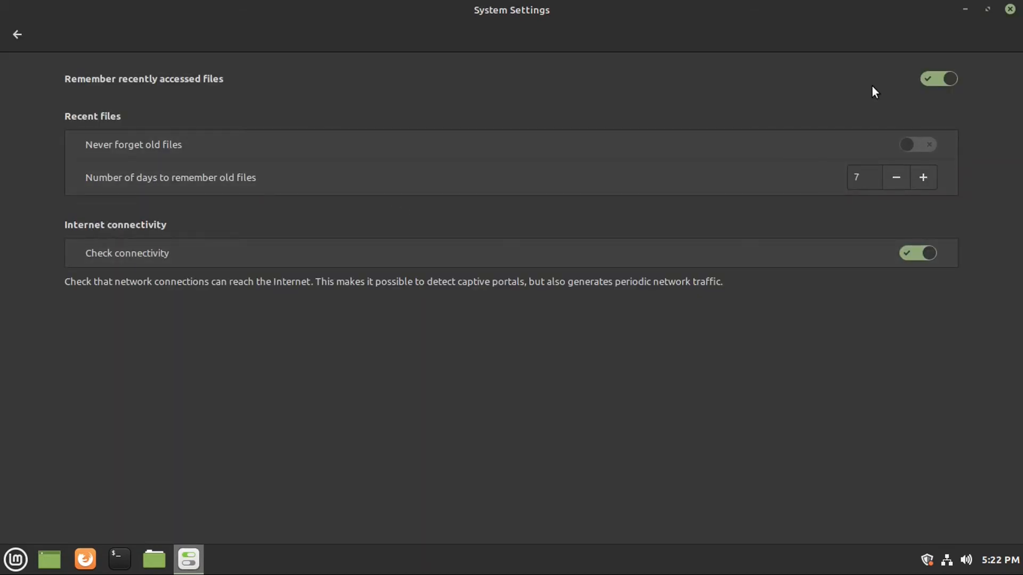
Turn off remembering recent files, then start adding a VPN connection in Network settings.
{"action": "left_click", "coordinate": [943, 76]}
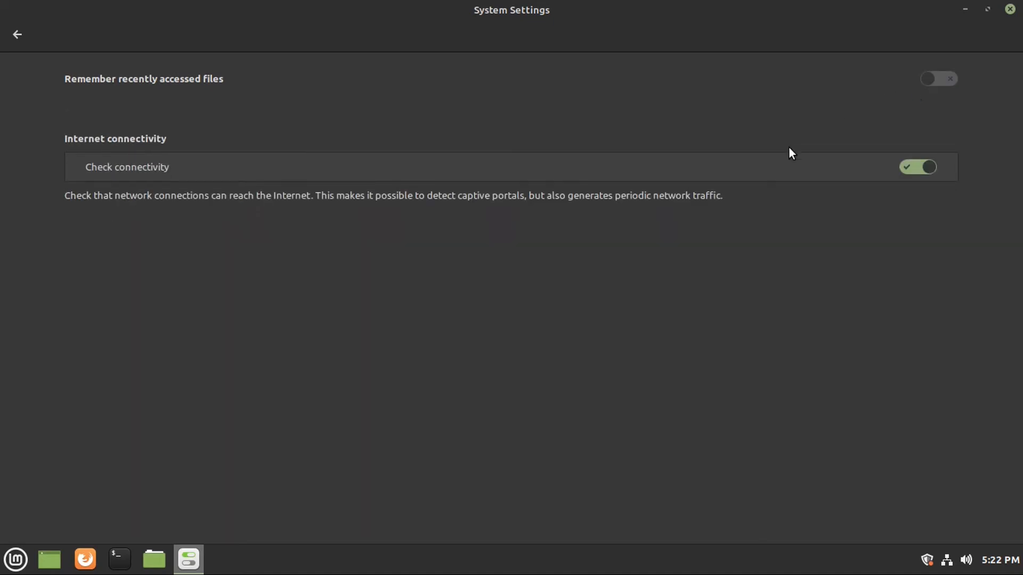
{"action": "left_click", "coordinate": [16, 559]}
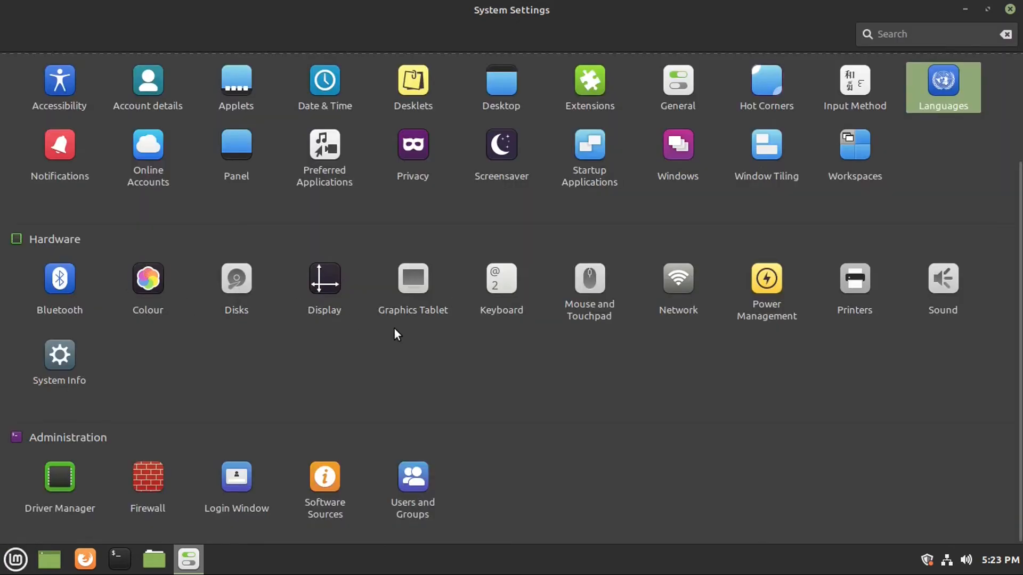
{"action": "left_click", "coordinate": [693, 278]}
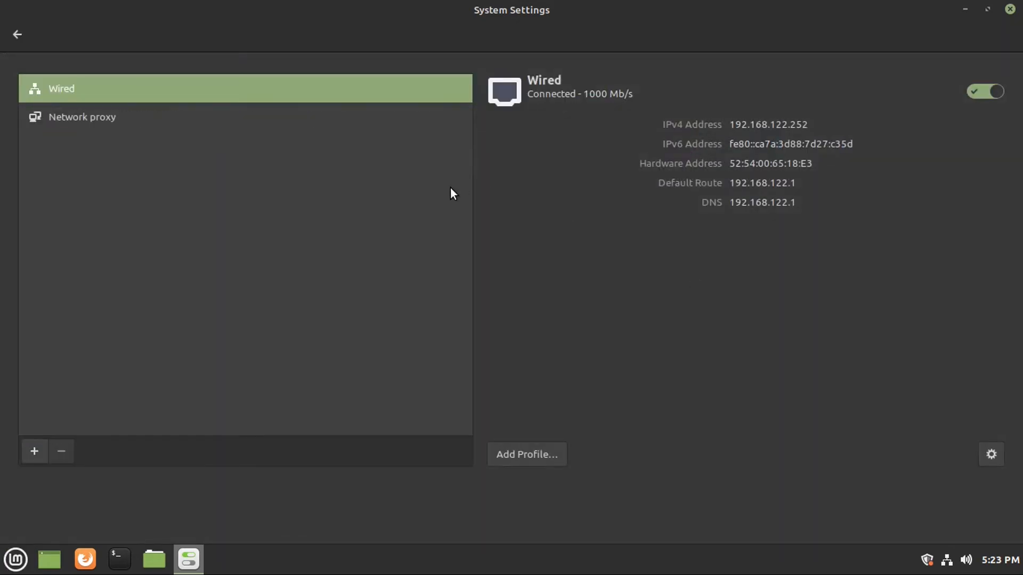
{"action": "left_click", "coordinate": [34, 451]}
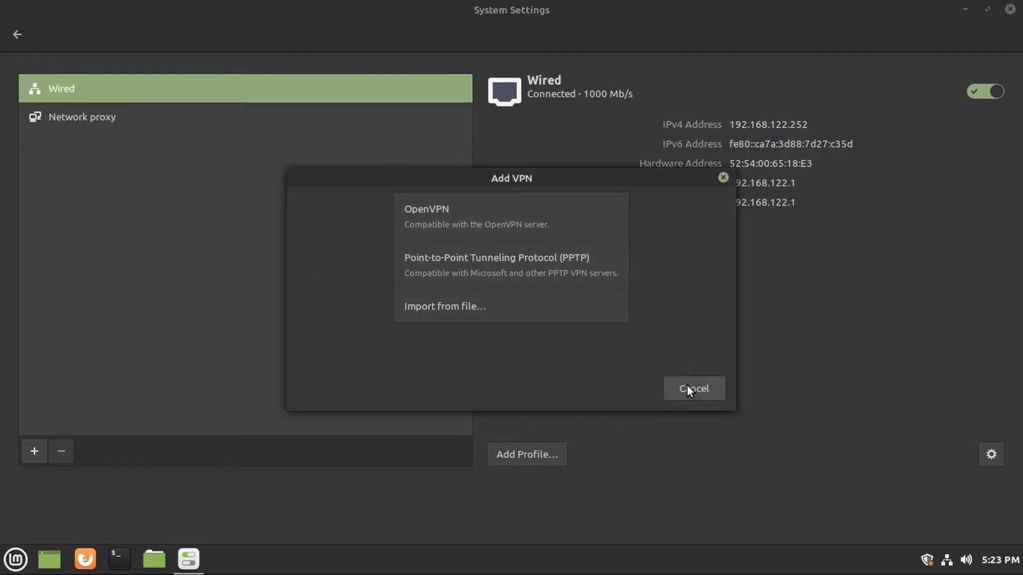
Cancel the VPN dialog and inspect the 32 GB Ext4 and NTFS partitions in Disks.
{"action": "left_click", "coordinate": [688, 386]}
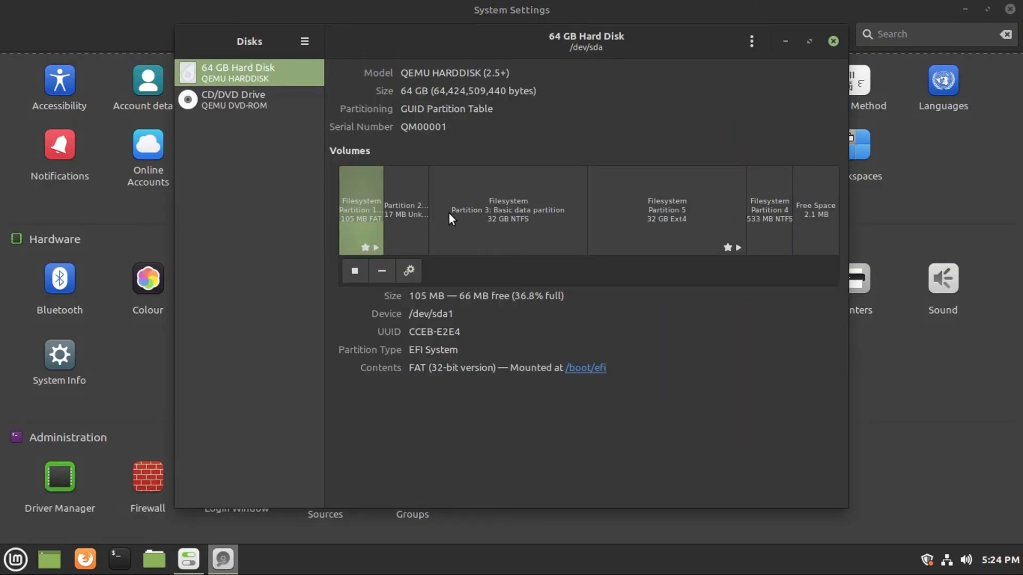
{"action": "left_click", "coordinate": [695, 219]}
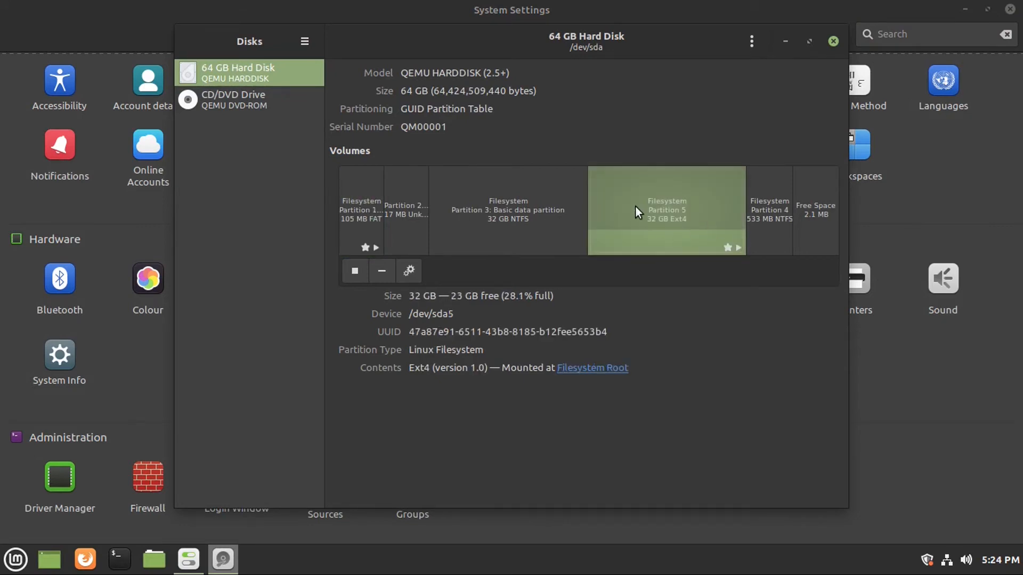
{"action": "left_click", "coordinate": [557, 220]}
{"action": "left_click", "coordinate": [621, 223]}
{"action": "left_click", "coordinate": [469, 232]}
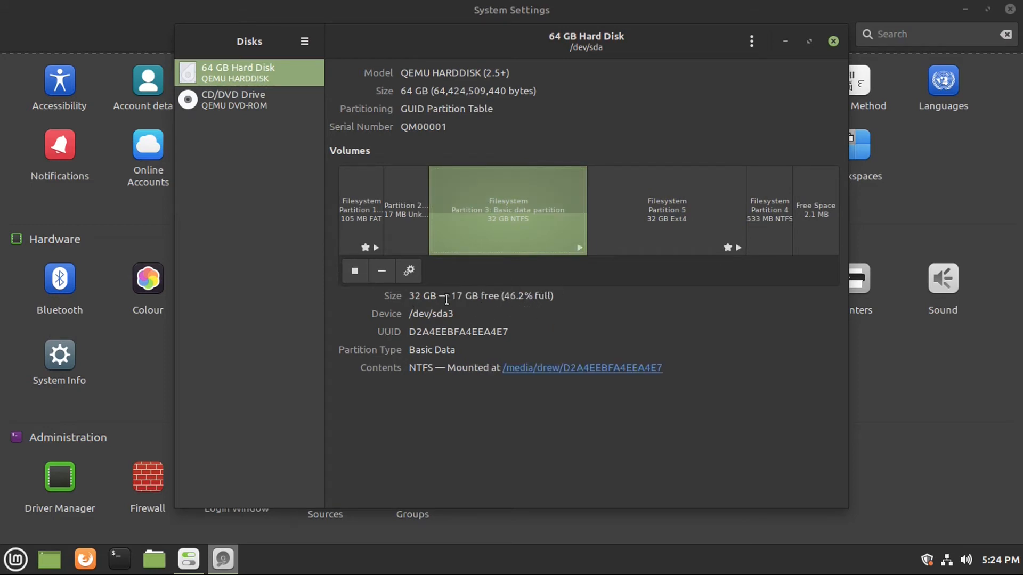
Unmount the 32 GB NTFS partition, check the empty DVD drive, and close Disks.
{"action": "left_click", "coordinate": [354, 270]}
{"action": "left_click", "coordinate": [255, 100]}
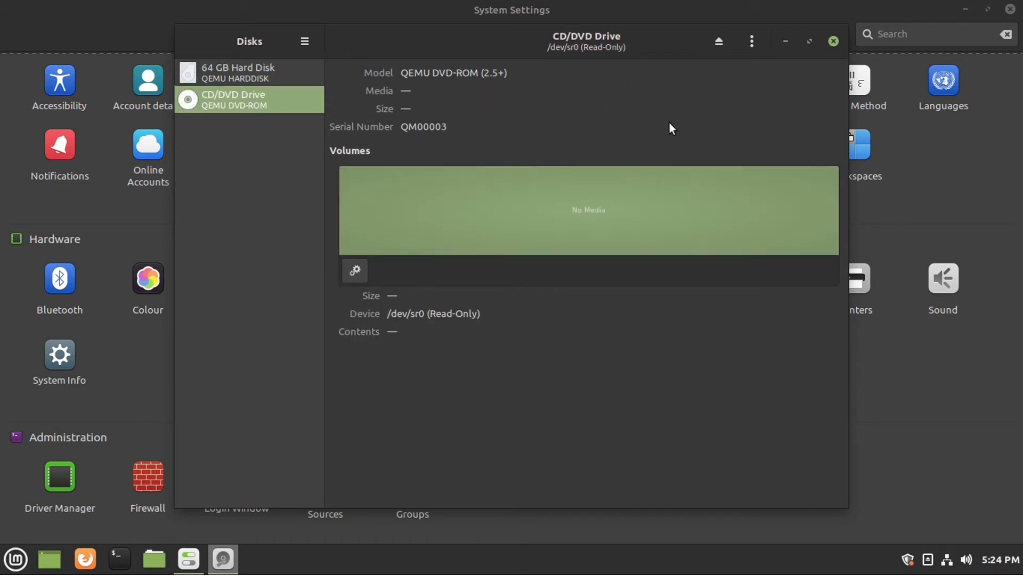
{"action": "left_click", "coordinate": [784, 43]}
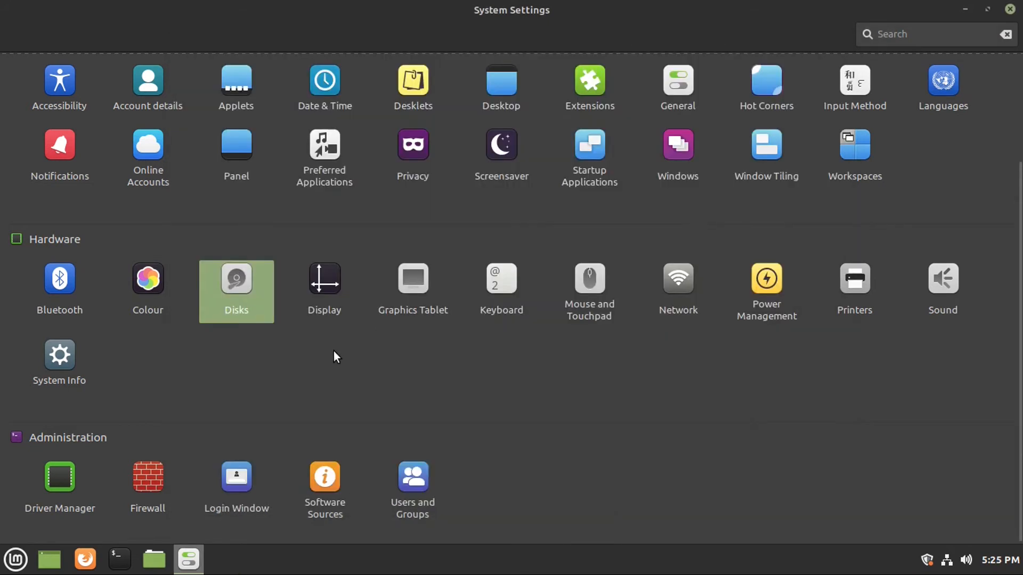
Review Power Management, keeping screen-off at 30 minutes and the power button on Ask.
{"action": "left_click", "coordinate": [747, 266]}
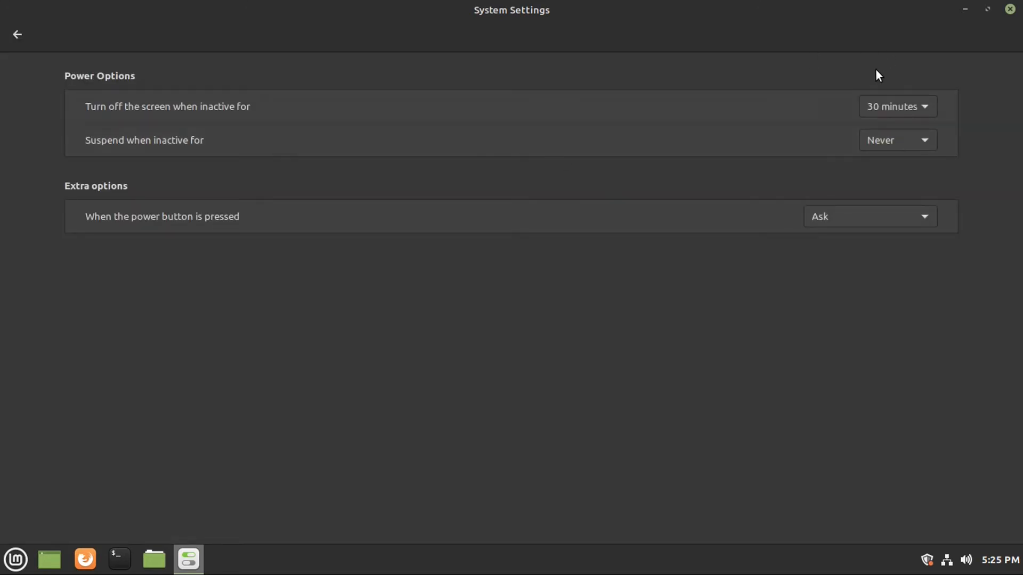
{"action": "left_click", "coordinate": [878, 110]}
{"action": "left_click", "coordinate": [782, 158]}
{"action": "left_click", "coordinate": [823, 216]}
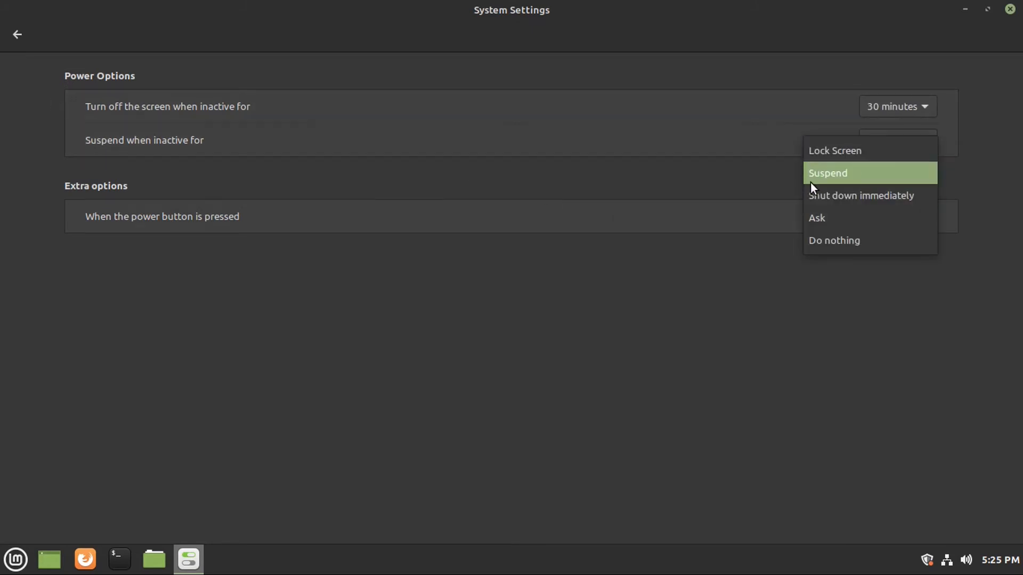
{"action": "left_click", "coordinate": [712, 278]}
{"action": "left_click", "coordinate": [18, 35]}
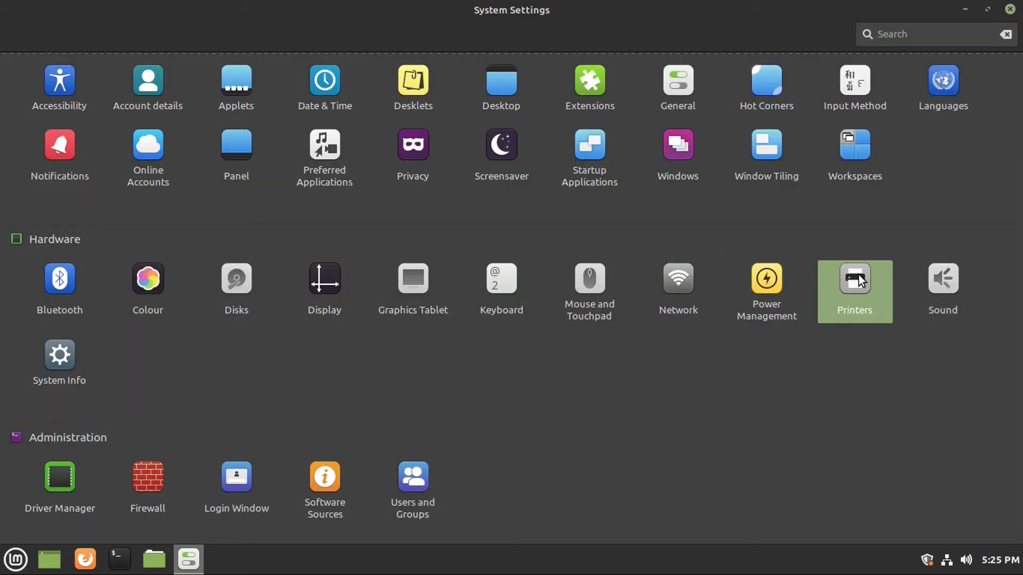
Start adding a printer with device URI ipp://, then cancel the New Printer dialog.
{"action": "left_click", "coordinate": [859, 281]}
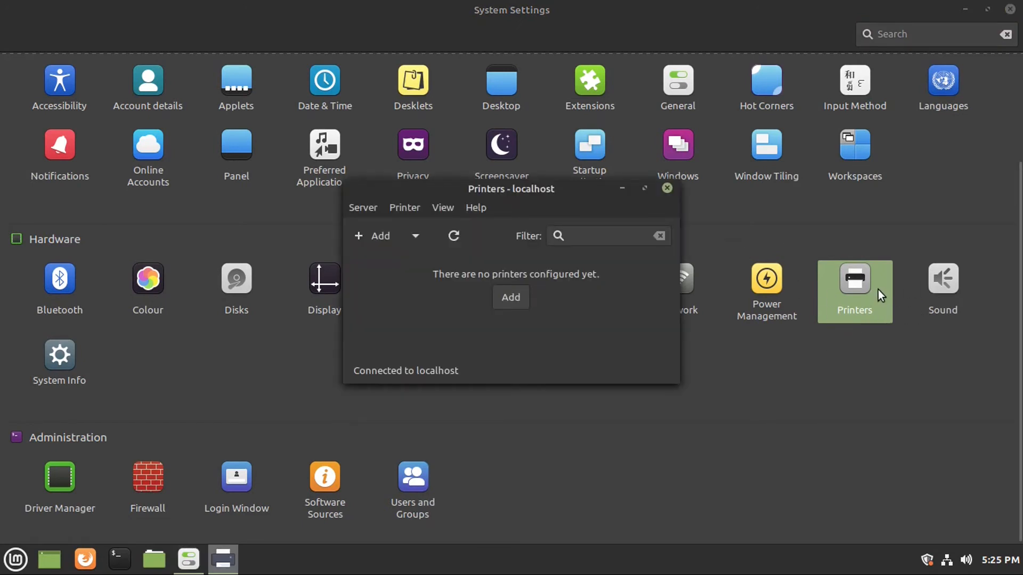
{"action": "left_click", "coordinate": [519, 291]}
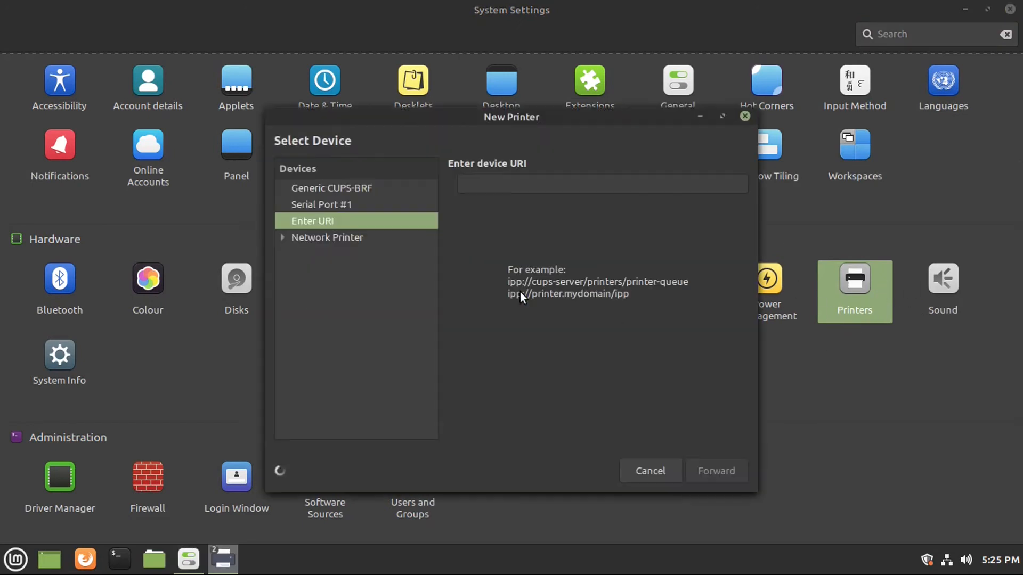
{"action": "left_click", "coordinate": [281, 236]}
{"action": "left_click", "coordinate": [296, 254]}
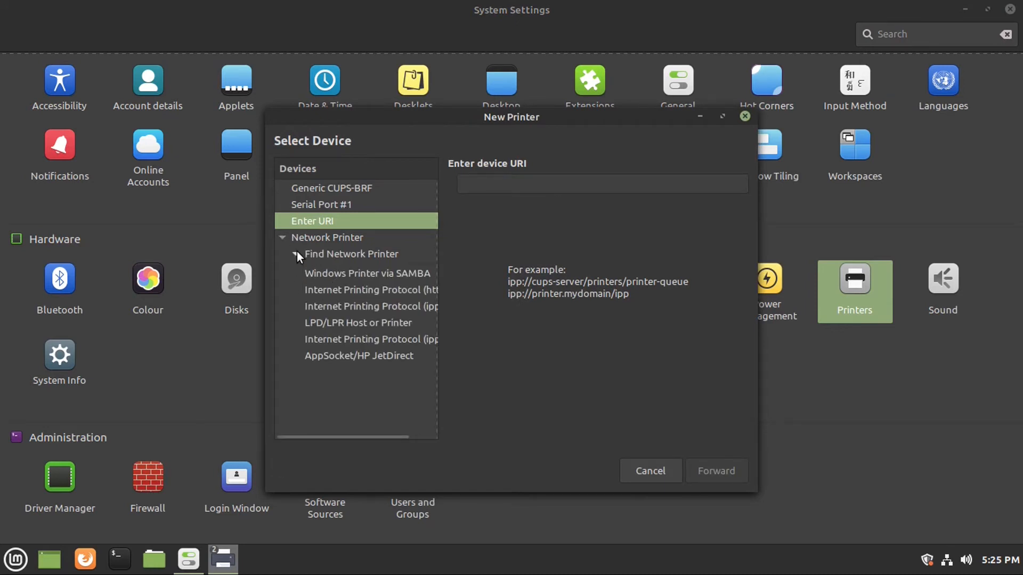
{"action": "left_click", "coordinate": [504, 182]}
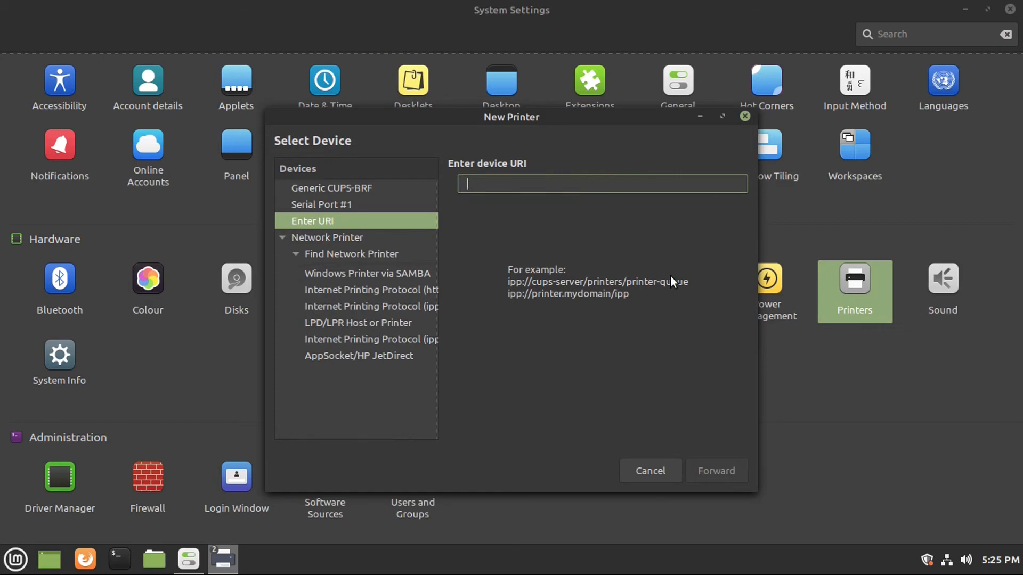
{"action": "type", "text": "ipp://"}
{"action": "left_click", "coordinate": [636, 476]}
View the System Info page, then check Bluetooth, which finds no adapters, and close it.
{"action": "left_click", "coordinate": [73, 353]}
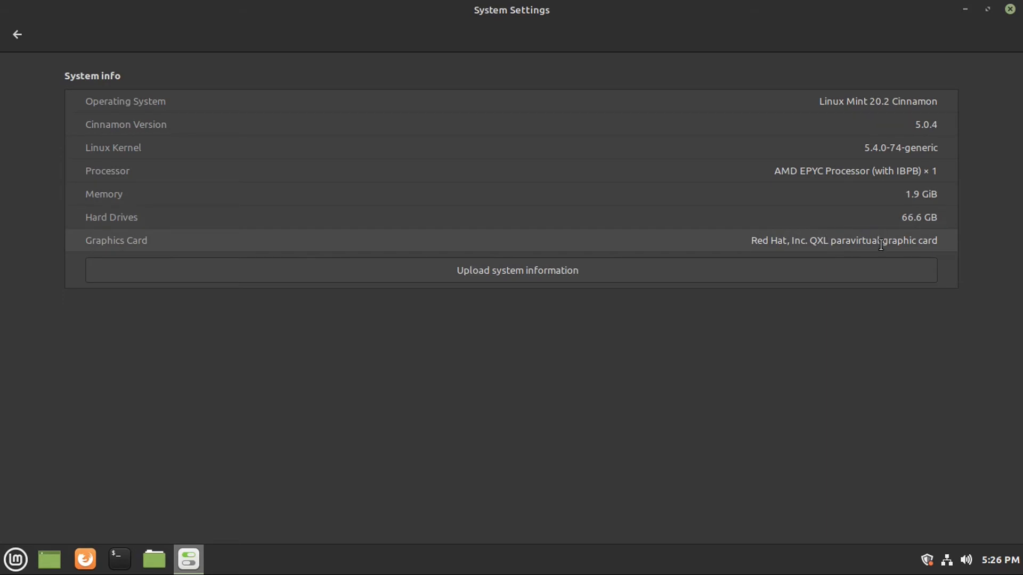
{"action": "left_click", "coordinate": [17, 34]}
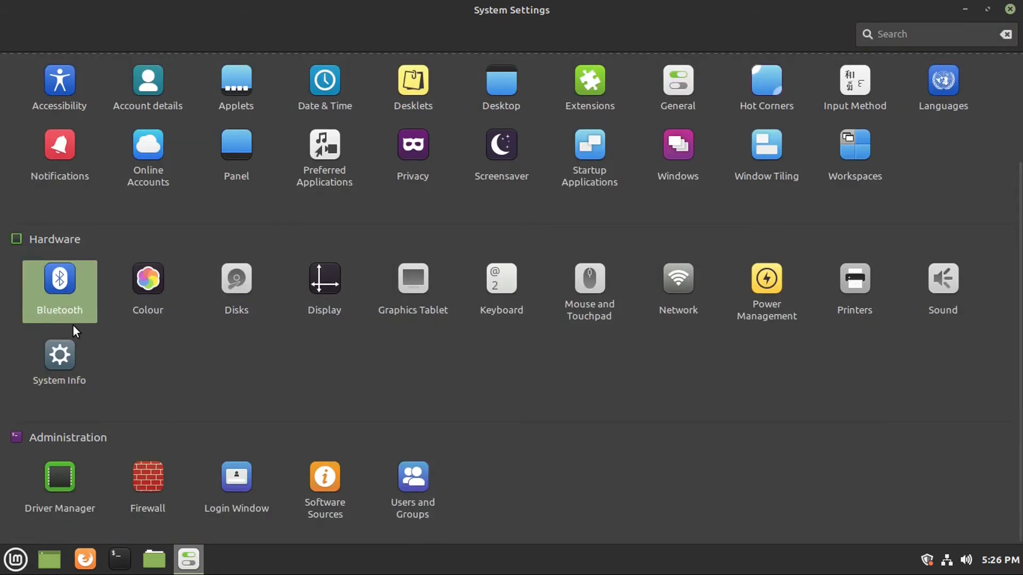
{"action": "left_click", "coordinate": [53, 299]}
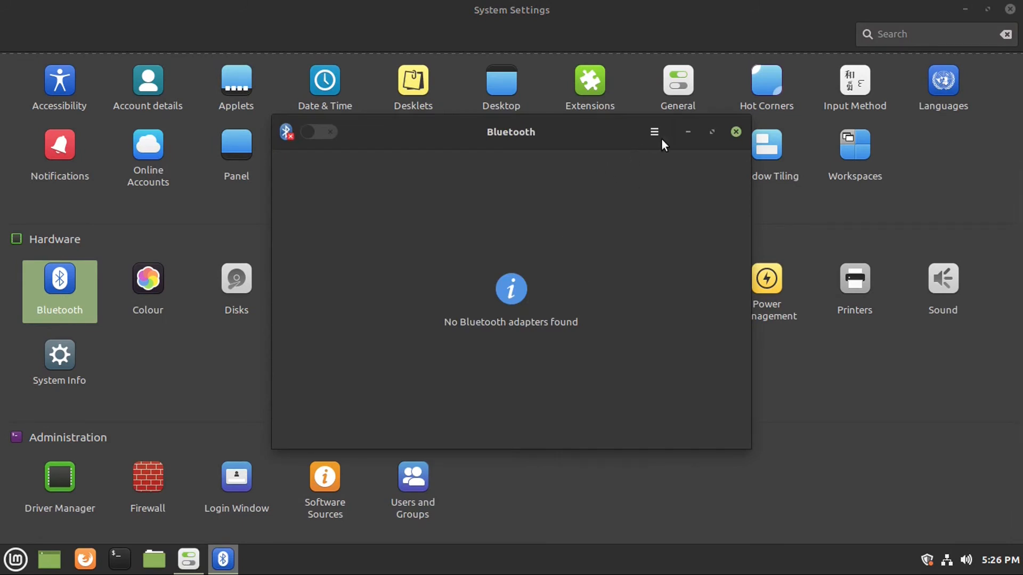
{"action": "left_click", "coordinate": [735, 131]}
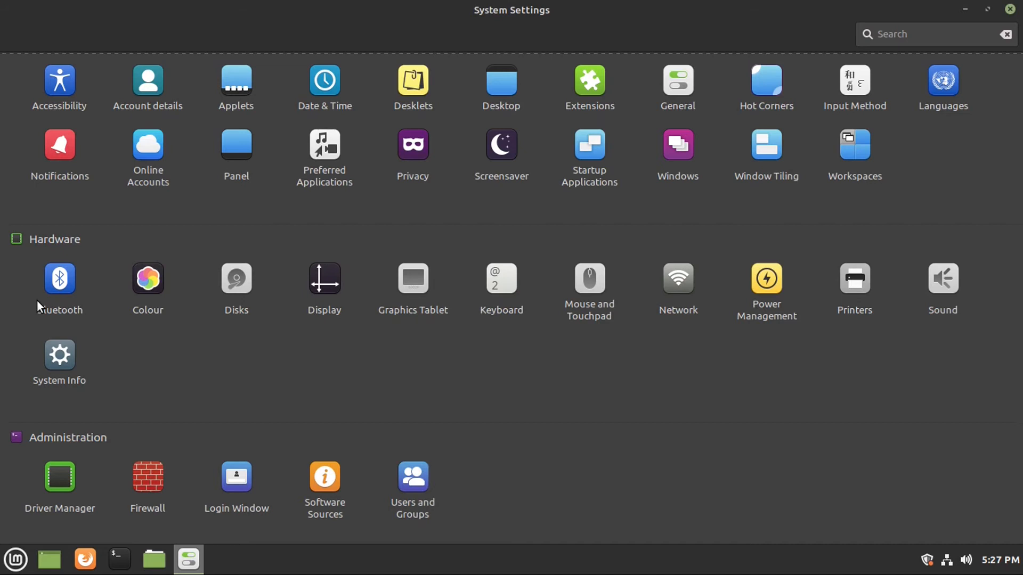
{"action": "left_click", "coordinate": [51, 477]}
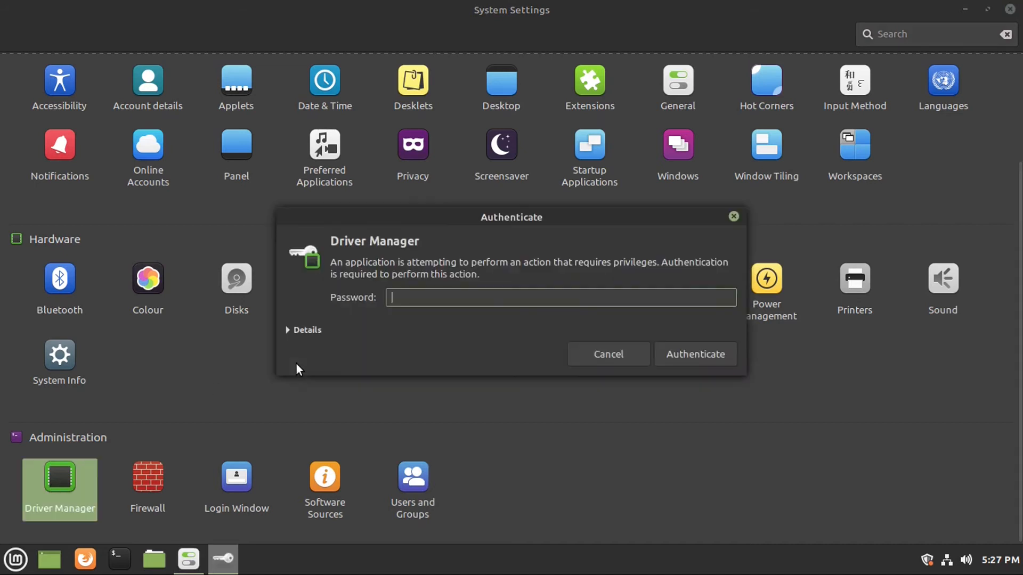
{"action": "type", "text": "************"}
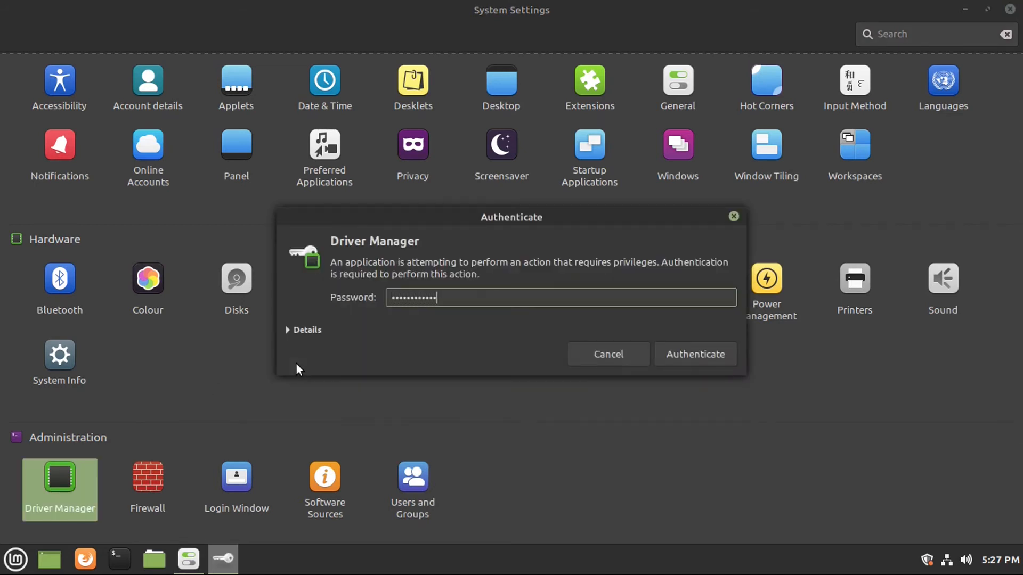
{"action": "key", "text": "Return"}
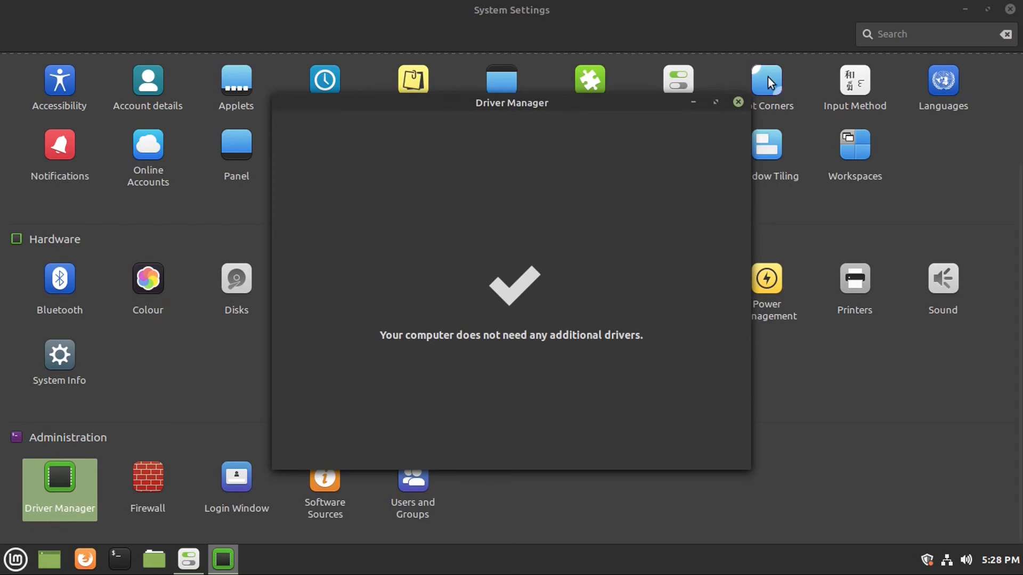
{"action": "left_click", "coordinate": [738, 102]}
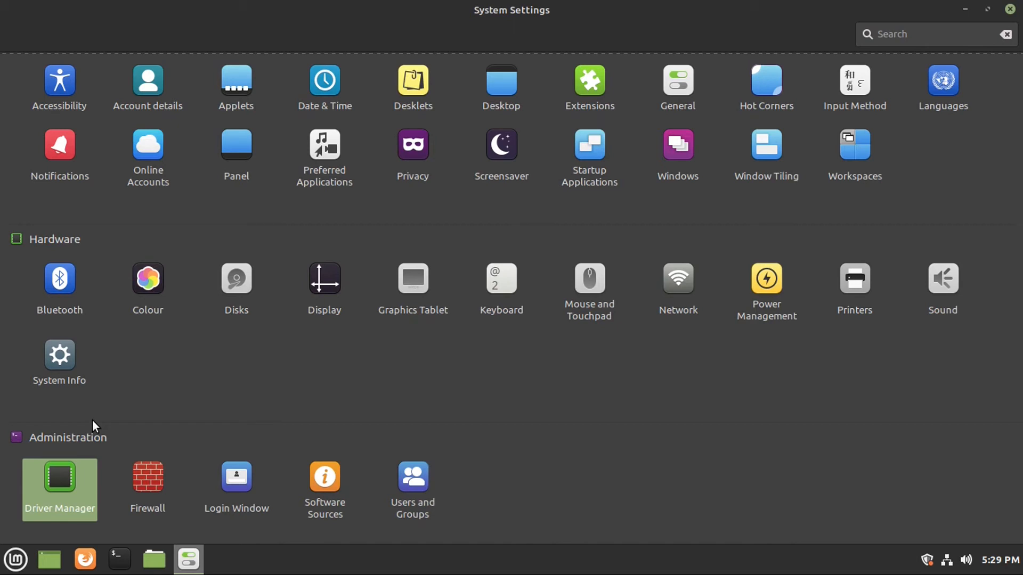
Open Firewall with the admin password and switch the firewall on.
{"action": "left_click", "coordinate": [145, 474]}
{"action": "type", "text": "•"}
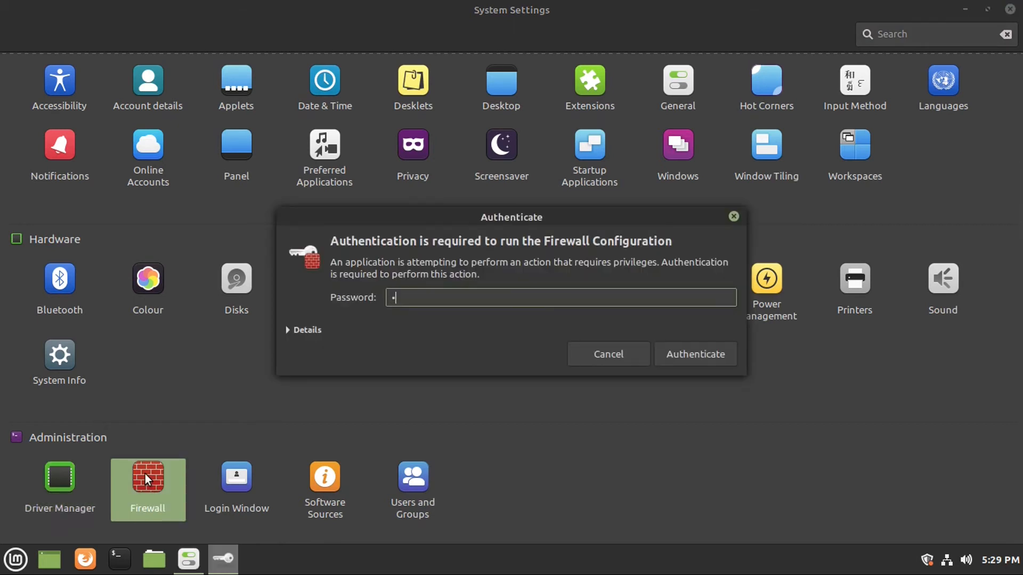
{"action": "type", "text": "••"}
{"action": "key", "text": "Return"}
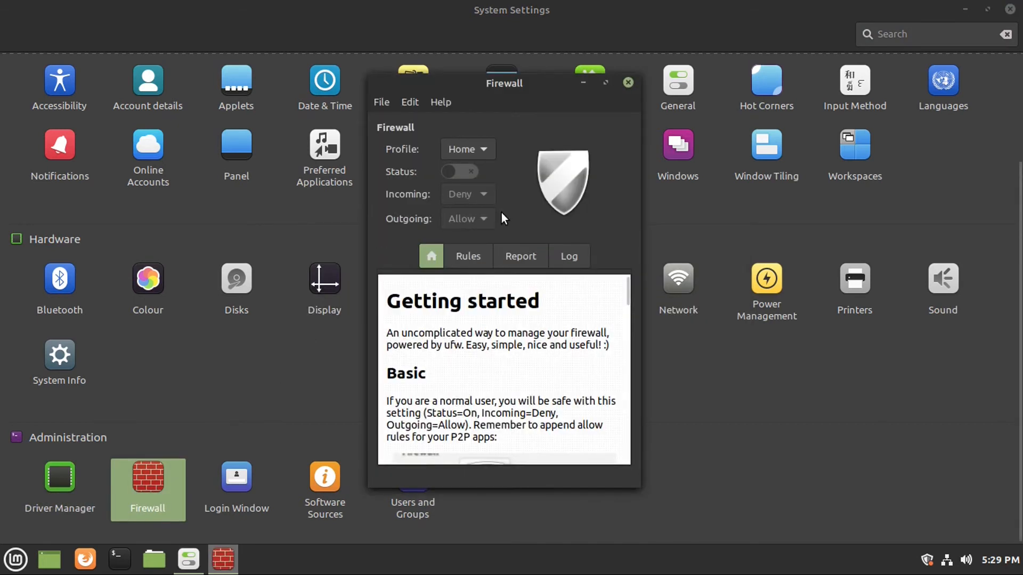
{"action": "left_click", "coordinate": [467, 170]}
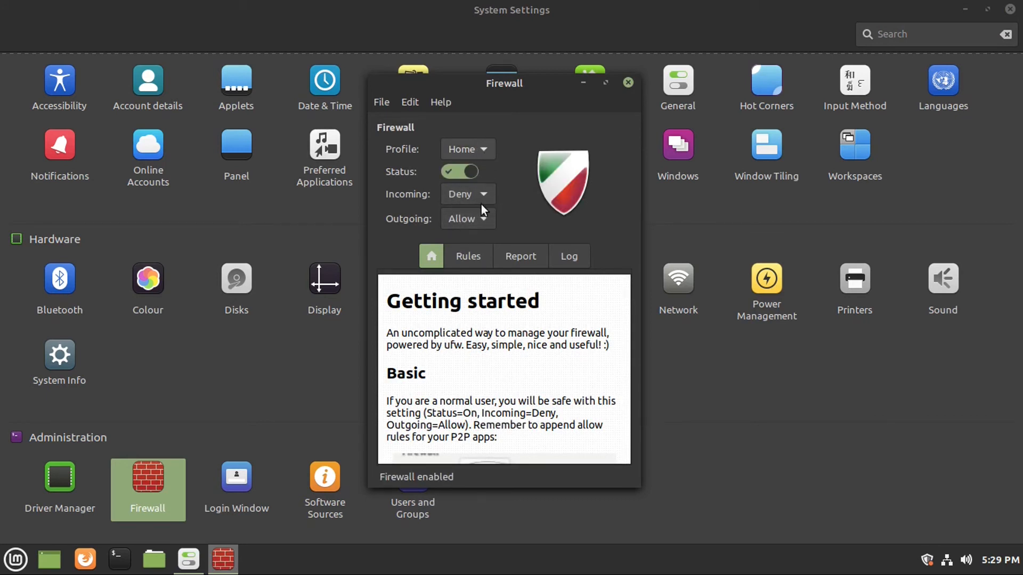
Browse the Simple and Advanced new-rule options without adding a rule, then close Firewall.
{"action": "left_click", "coordinate": [467, 256]}
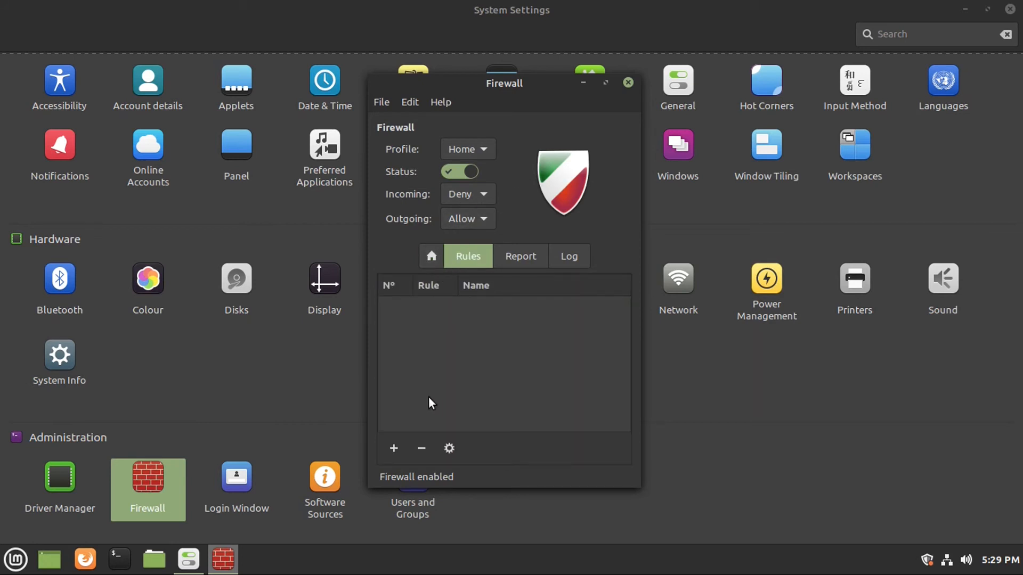
{"action": "left_click", "coordinate": [393, 449]}
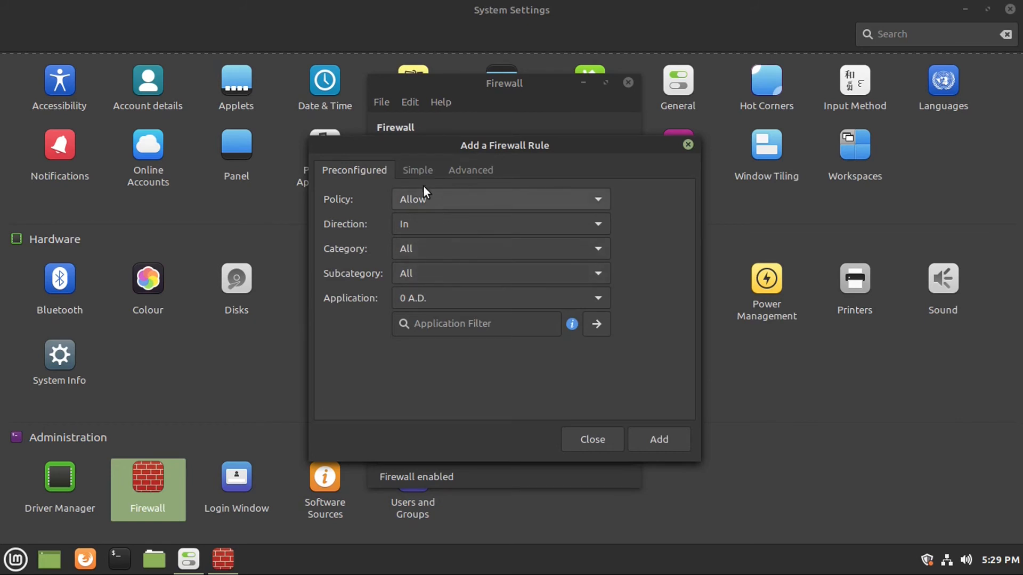
{"action": "left_click", "coordinate": [418, 171]}
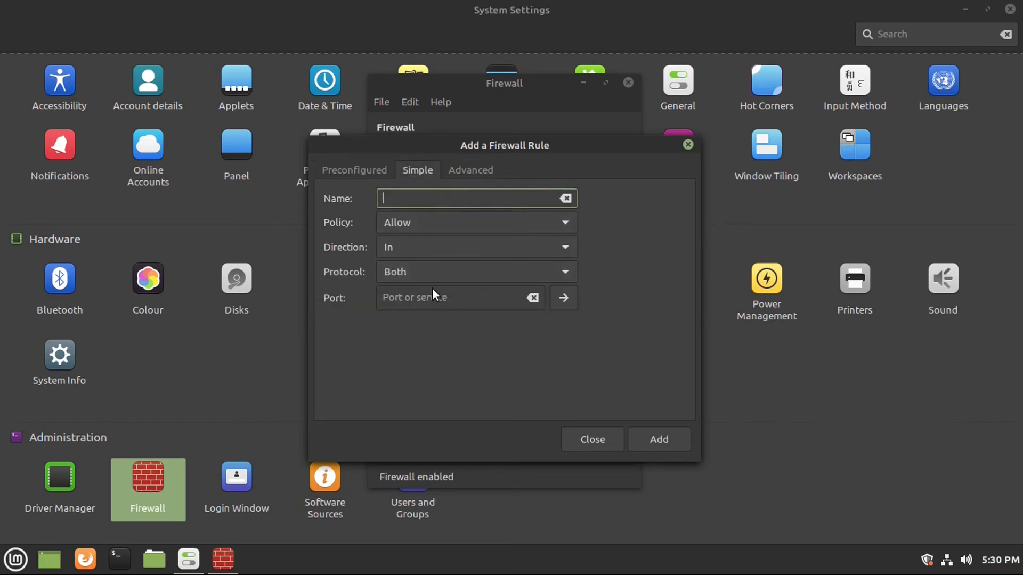
{"action": "left_click", "coordinate": [470, 170]}
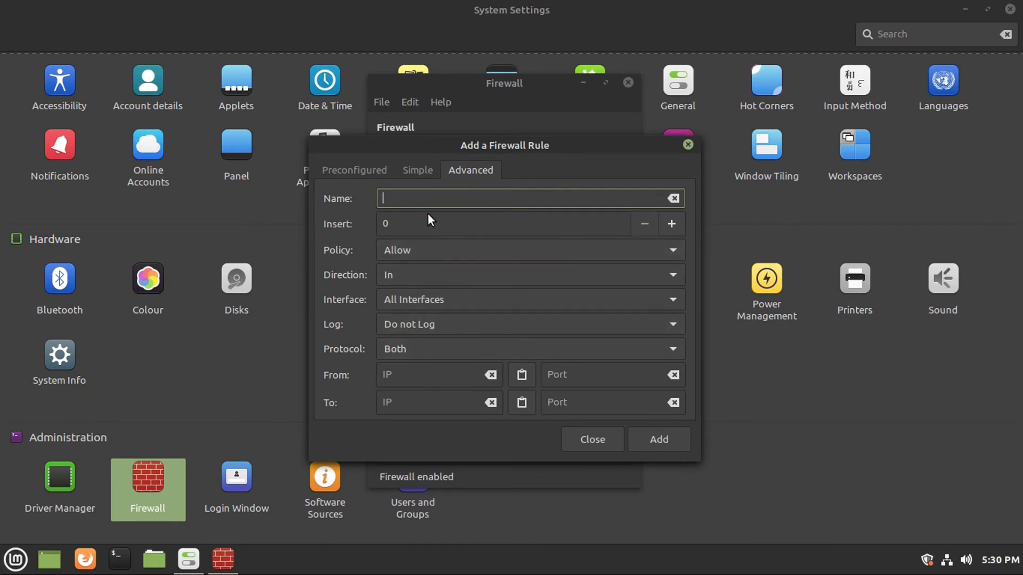
{"action": "left_click", "coordinate": [569, 443]}
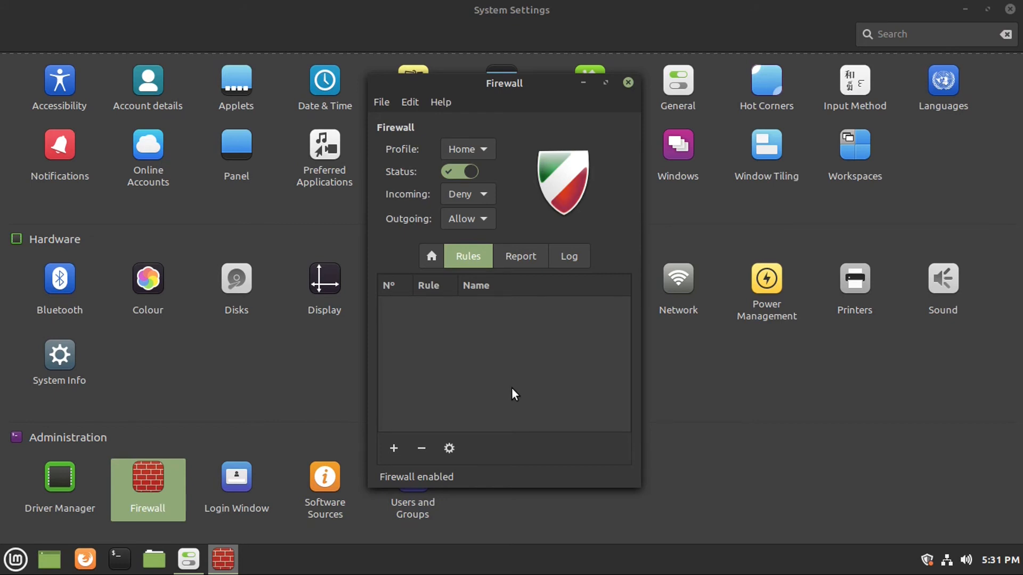
{"action": "left_click", "coordinate": [628, 82]}
Open Login Window settings with the admin password and dismiss the background image chooser.
{"action": "left_click", "coordinate": [248, 465]}
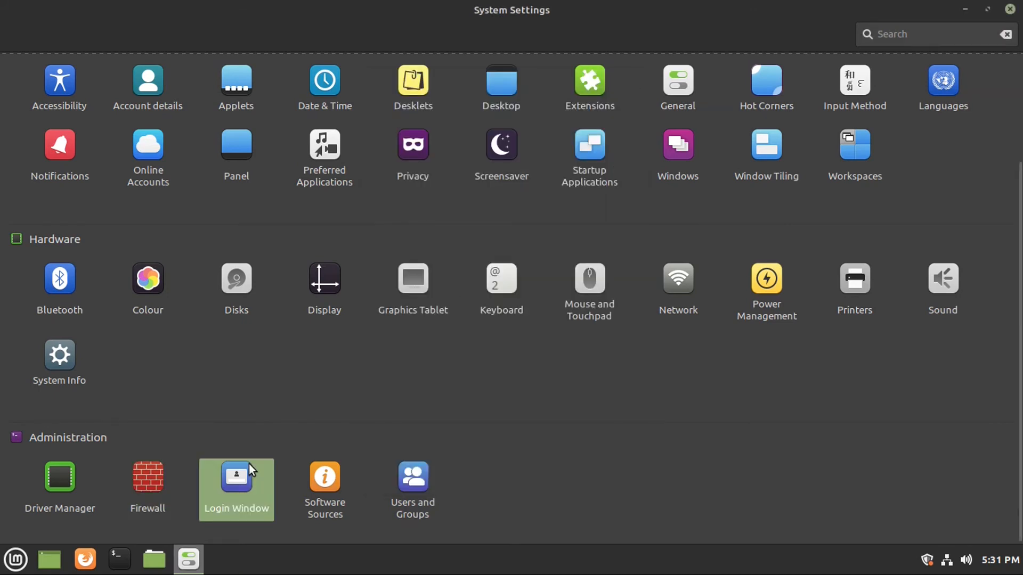
{"action": "type", "text": "********"}
{"action": "key", "text": "Return"}
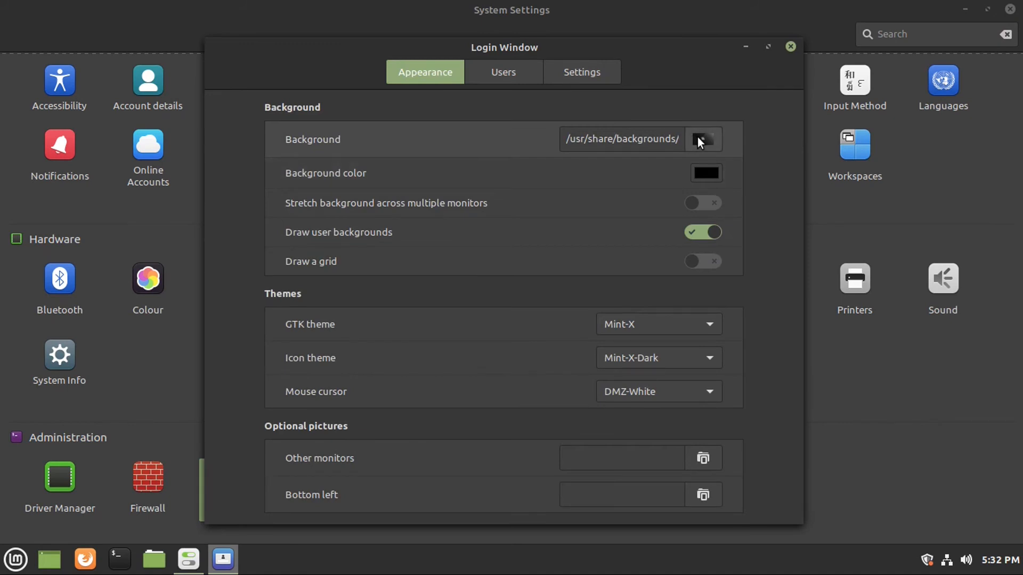
{"action": "left_click", "coordinate": [698, 140]}
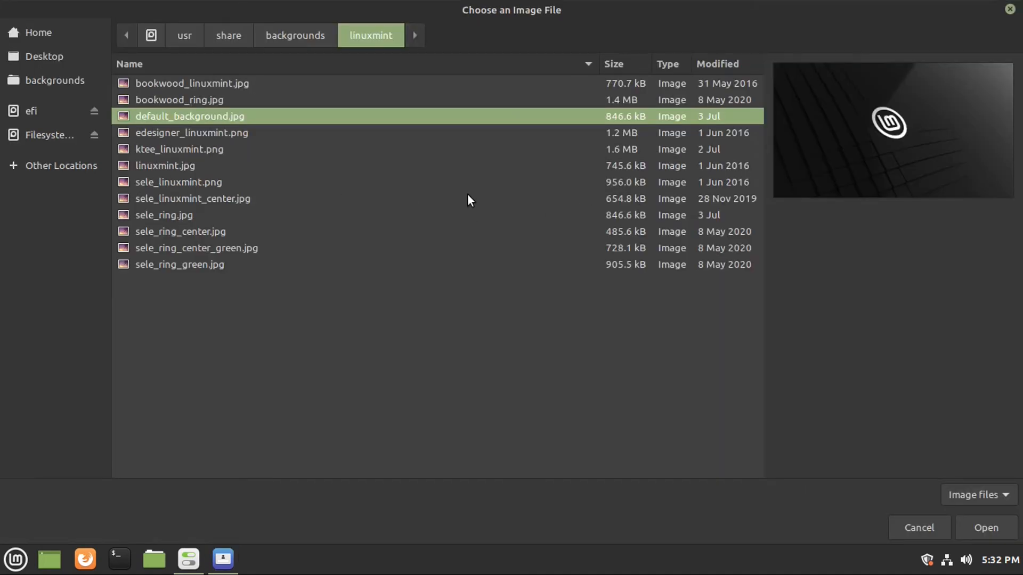
{"action": "key", "text": "Return"}
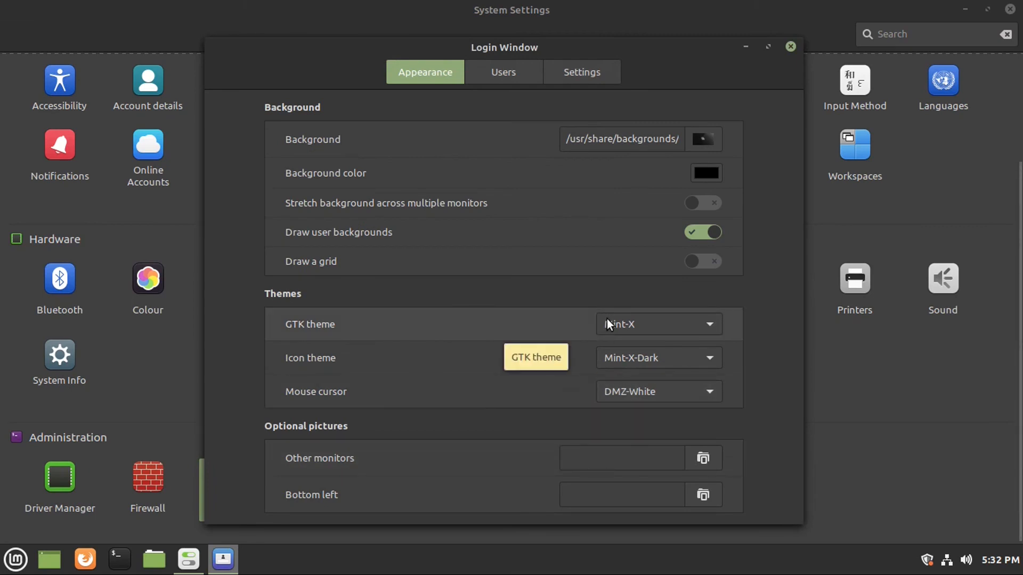
{"action": "scroll", "coordinate": [602, 334], "scroll_direction": "down", "scroll_amount": 7}
{"action": "key", "text": "alt+F4"}
{"action": "left_click", "coordinate": [425, 475]}
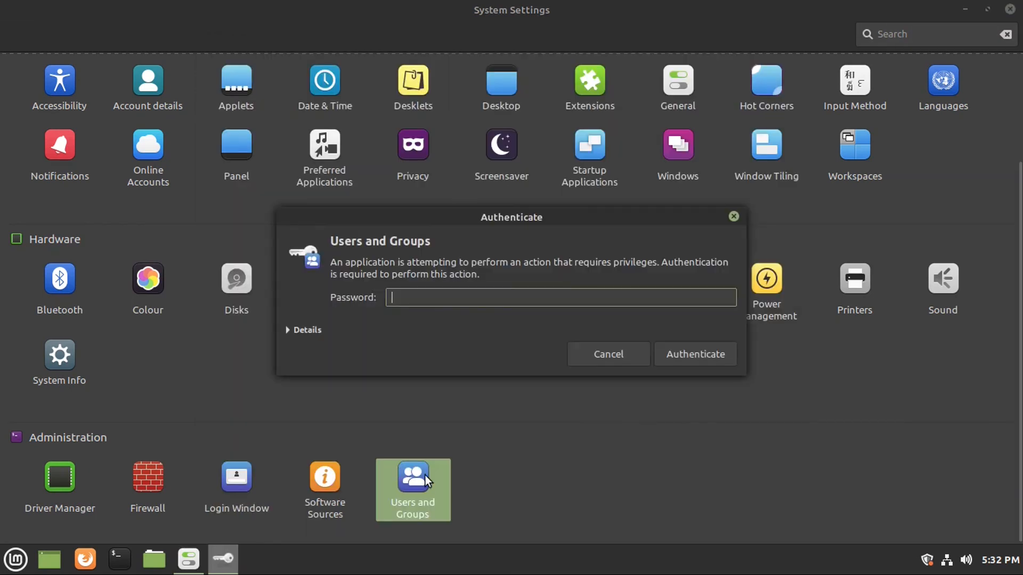
{"action": "type", "text": "•••••••••"}
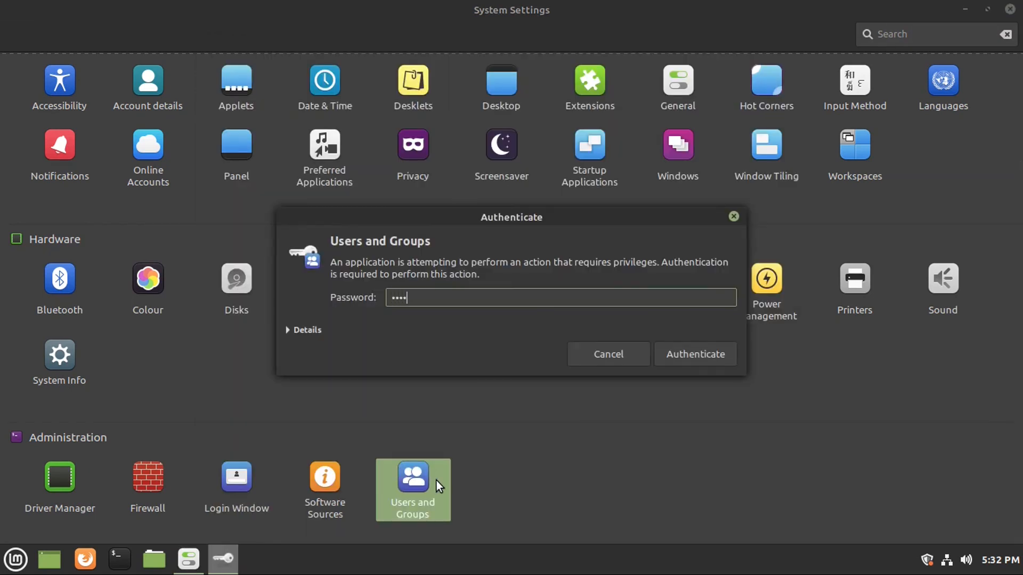
{"action": "key", "text": "Return"}
{"action": "left_click", "coordinate": [343, 127]}
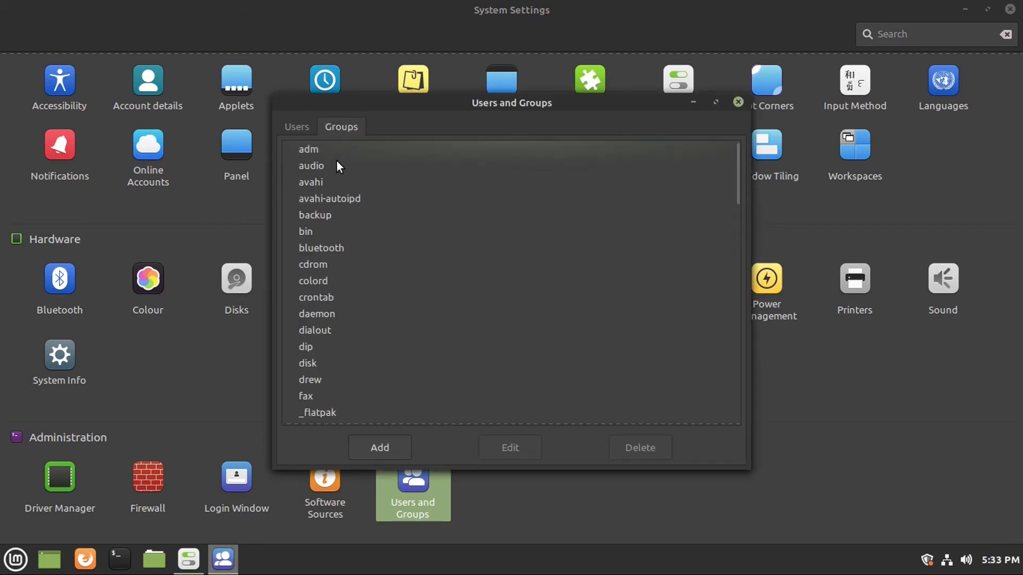
{"action": "scroll", "coordinate": [336, 161], "scroll_direction": "down", "scroll_amount": 5}
{"action": "scroll", "coordinate": [337, 161], "scroll_direction": "up", "scroll_amount": 5}
{"action": "left_click", "coordinate": [299, 125]}
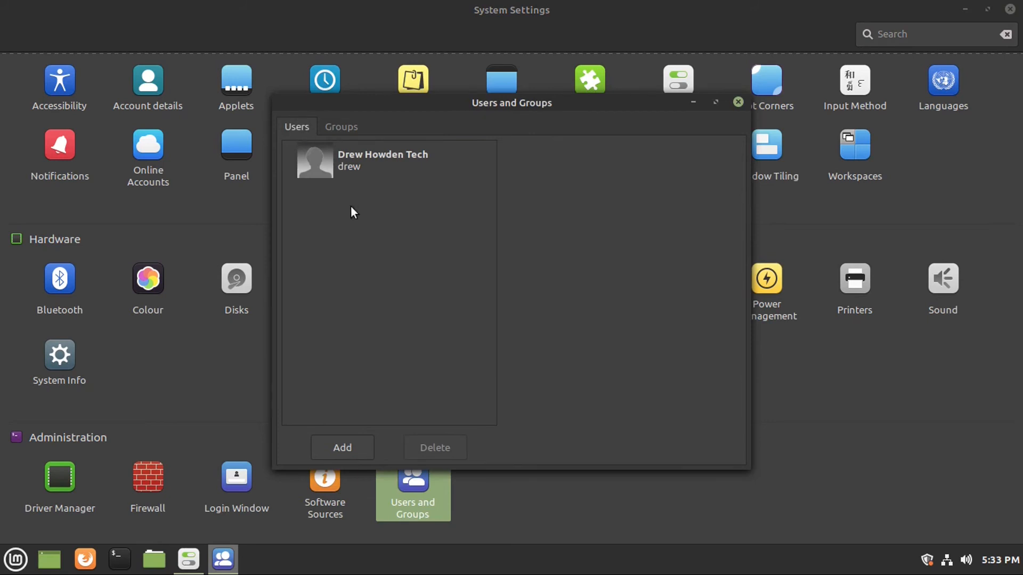
{"action": "left_click", "coordinate": [395, 150]}
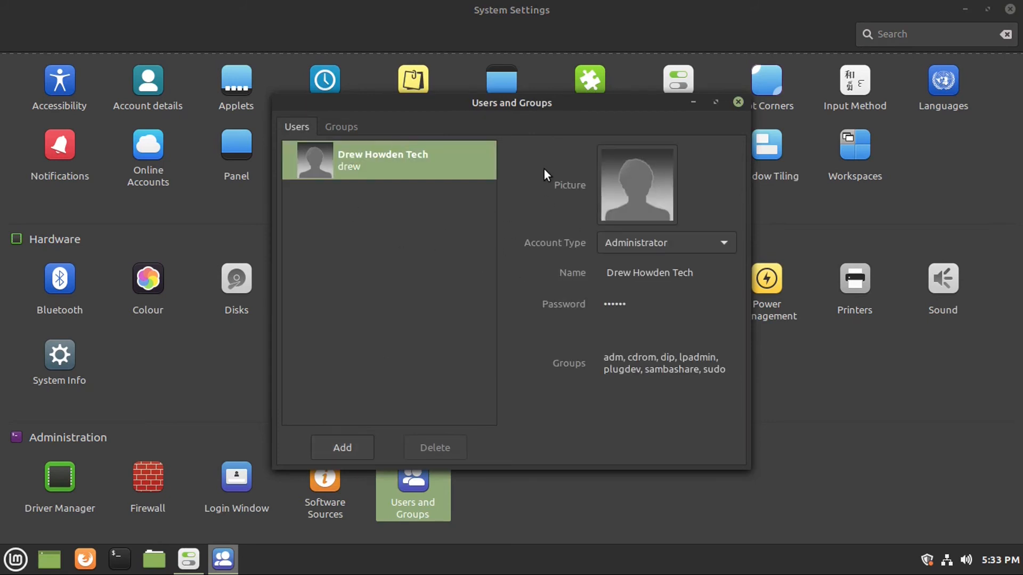
{"action": "left_click", "coordinate": [646, 240]}
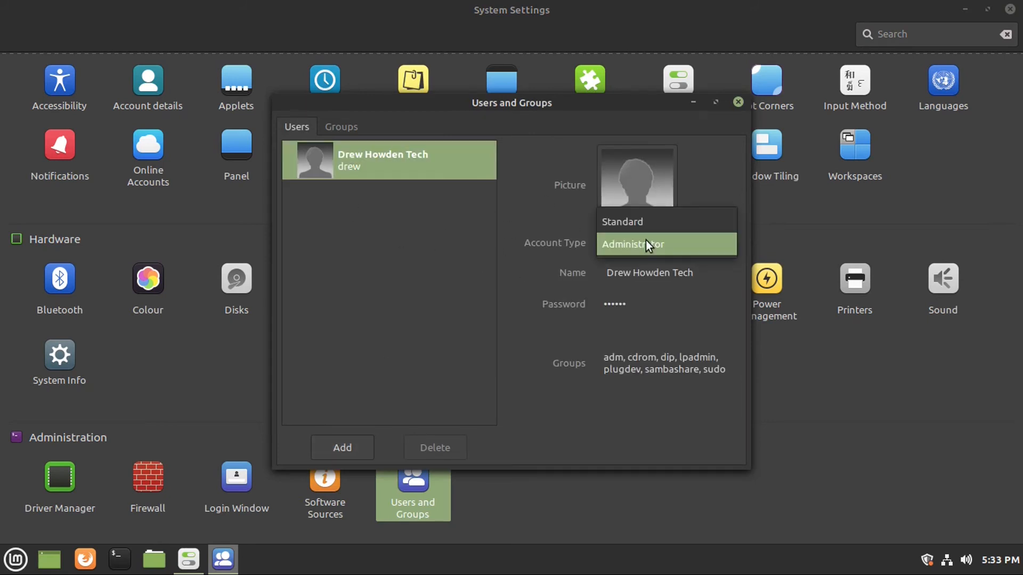
{"action": "left_click", "coordinate": [557, 210]}
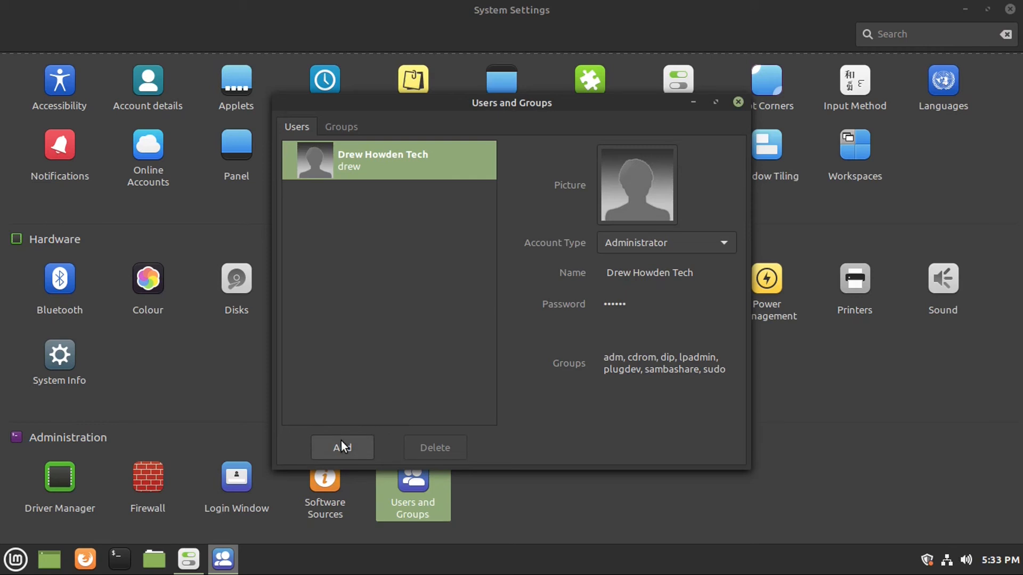
{"action": "left_click", "coordinate": [629, 210]}
{"action": "left_click", "coordinate": [564, 268]}
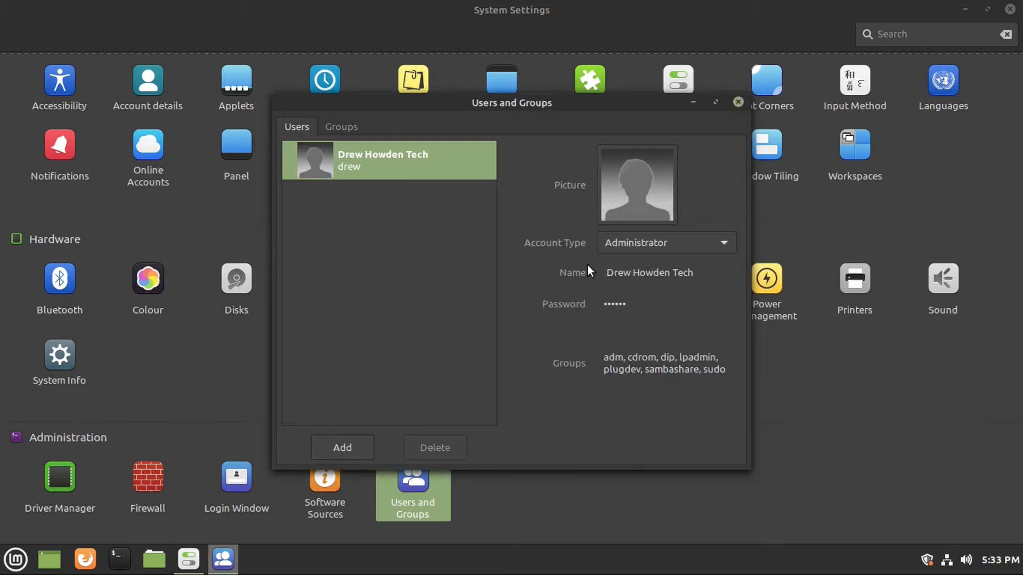
{"action": "left_click", "coordinate": [617, 304]}
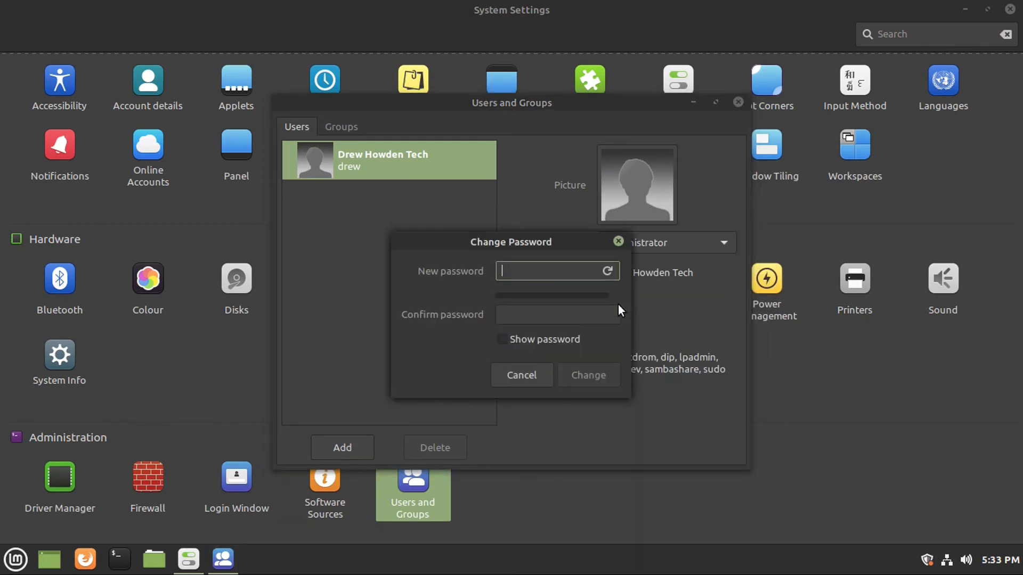
{"action": "double_click", "coordinate": [505, 367]}
{"action": "left_click", "coordinate": [477, 457]}
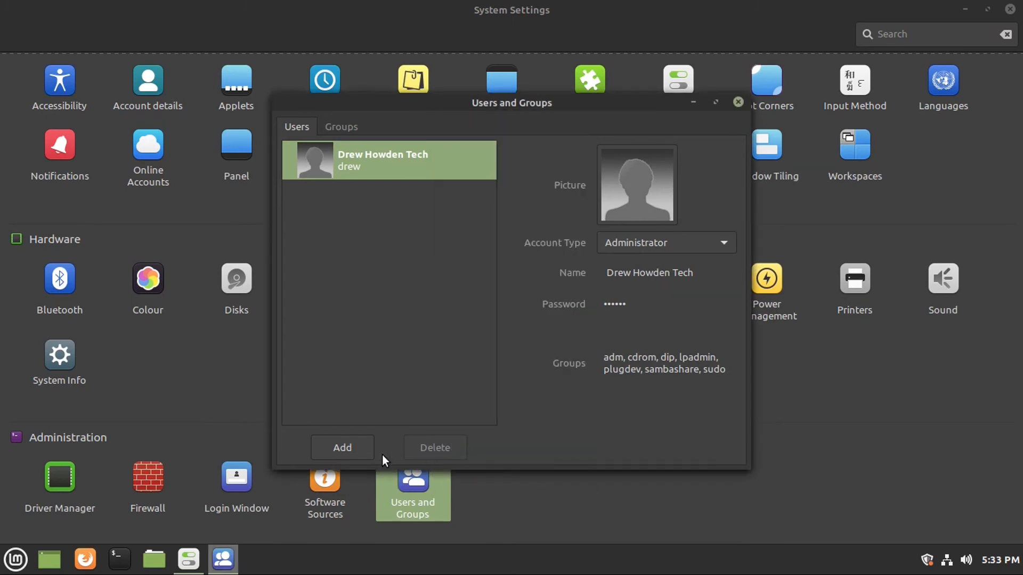
Create a Standard user with full name 'Example' and username 'example'.
{"action": "left_click", "coordinate": [348, 450]}
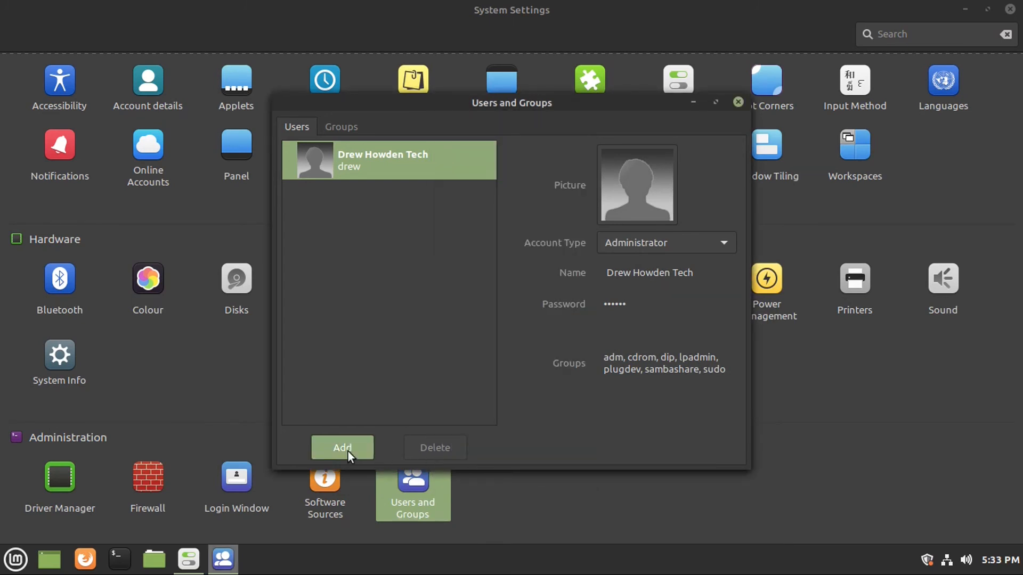
{"action": "left_click", "coordinate": [516, 255]}
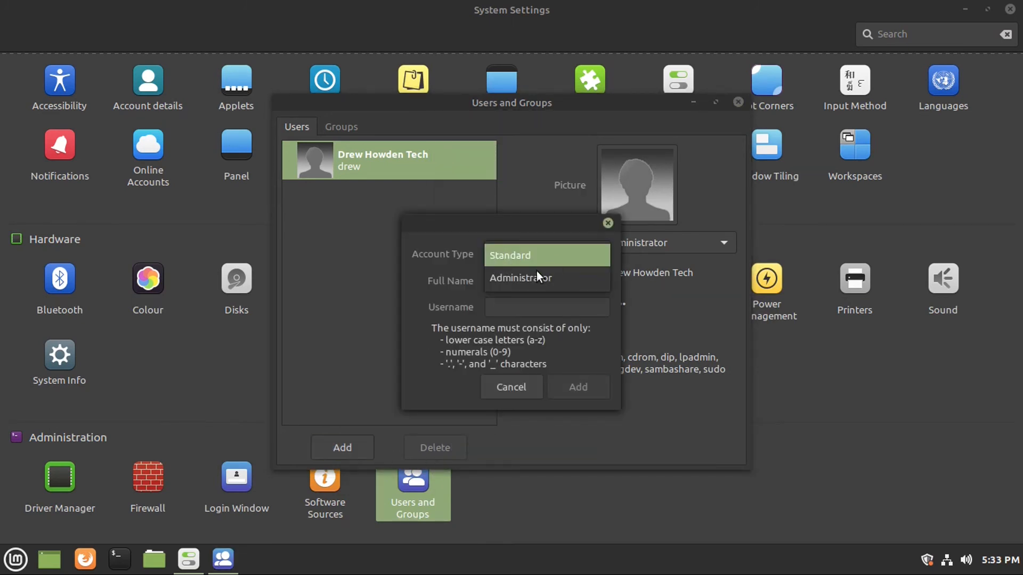
{"action": "left_click", "coordinate": [442, 275]}
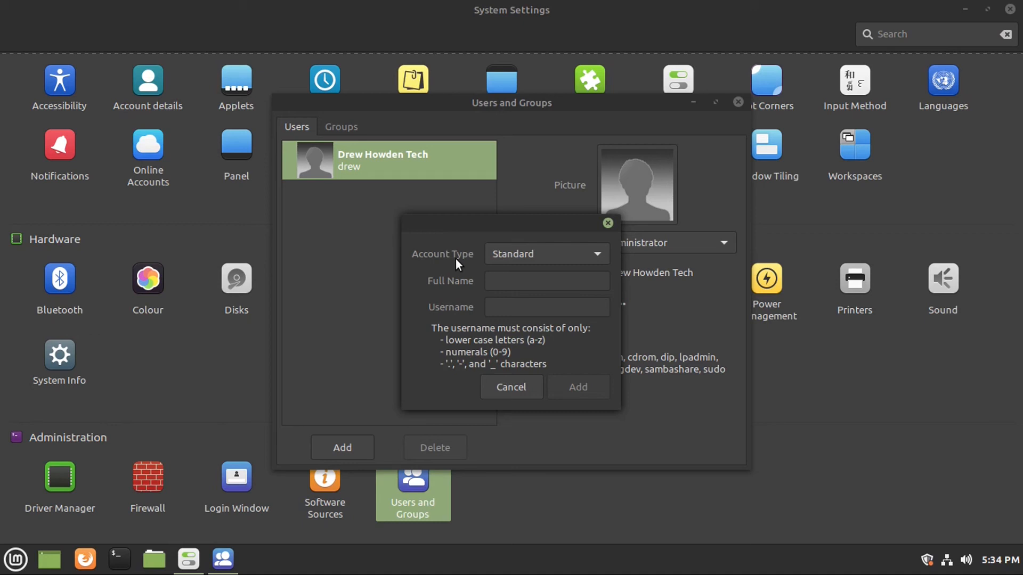
{"action": "left_click", "coordinate": [494, 280]}
{"action": "type", "text": "Example"}
{"action": "left_click", "coordinate": [511, 306]}
{"action": "type", "text": "example"}
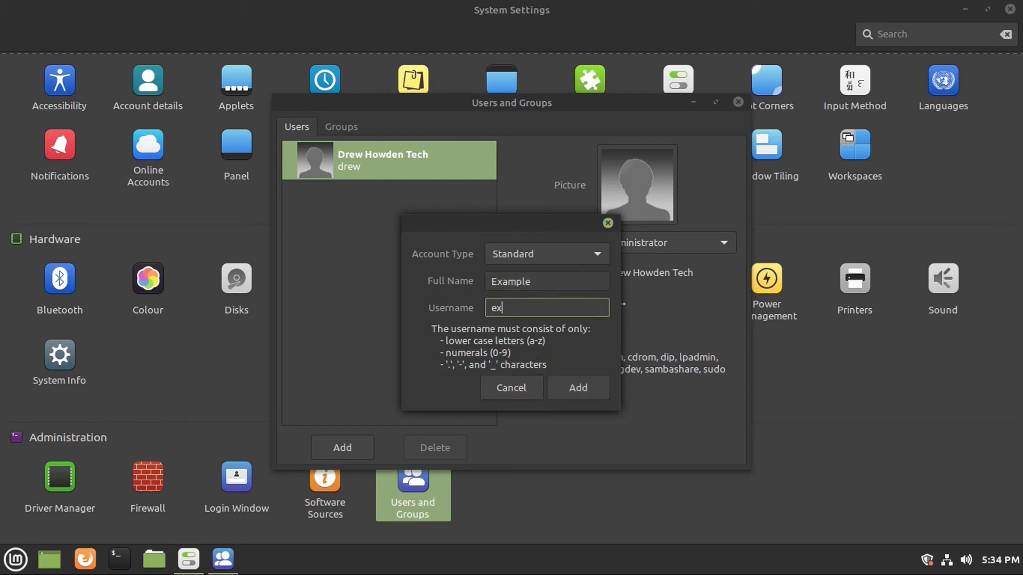
{"action": "left_click", "coordinate": [568, 384]}
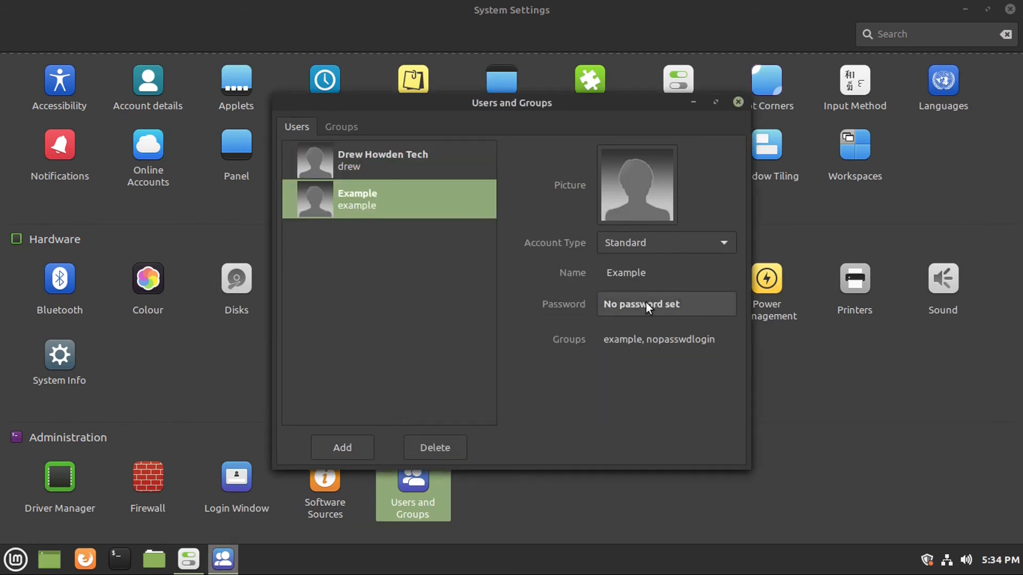
Set and confirm a password for the Example account.
{"action": "left_click", "coordinate": [630, 302]}
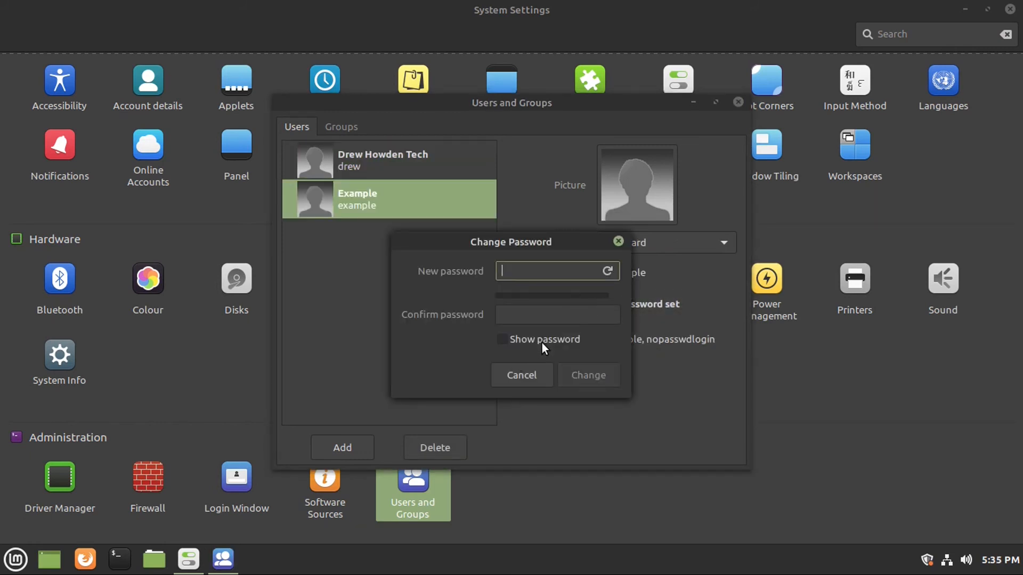
{"action": "type", "text": "12345678"}
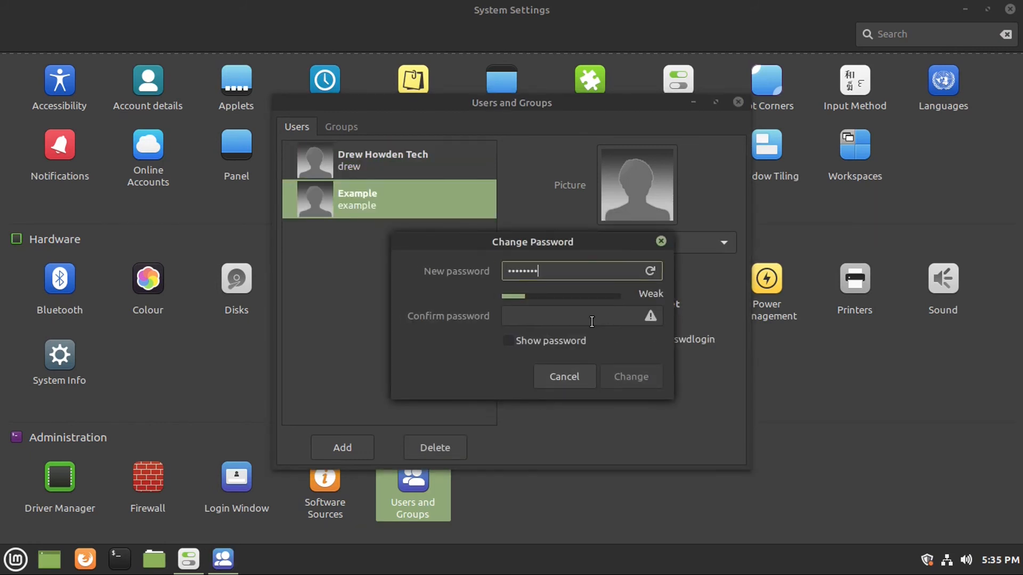
{"action": "key", "text": "Tab"}
{"action": "type", "text": "12345678"}
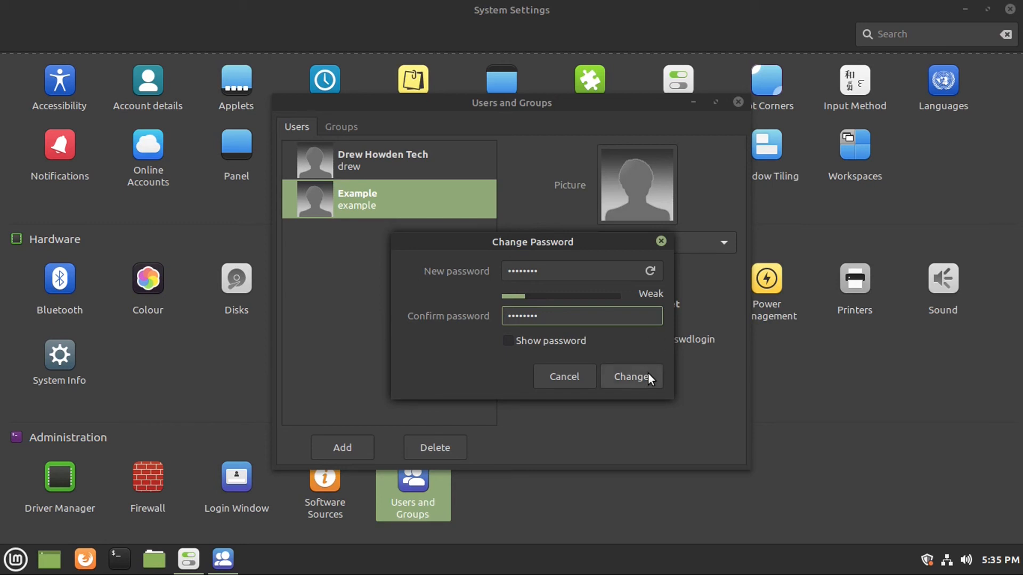
{"action": "left_click", "coordinate": [607, 382]}
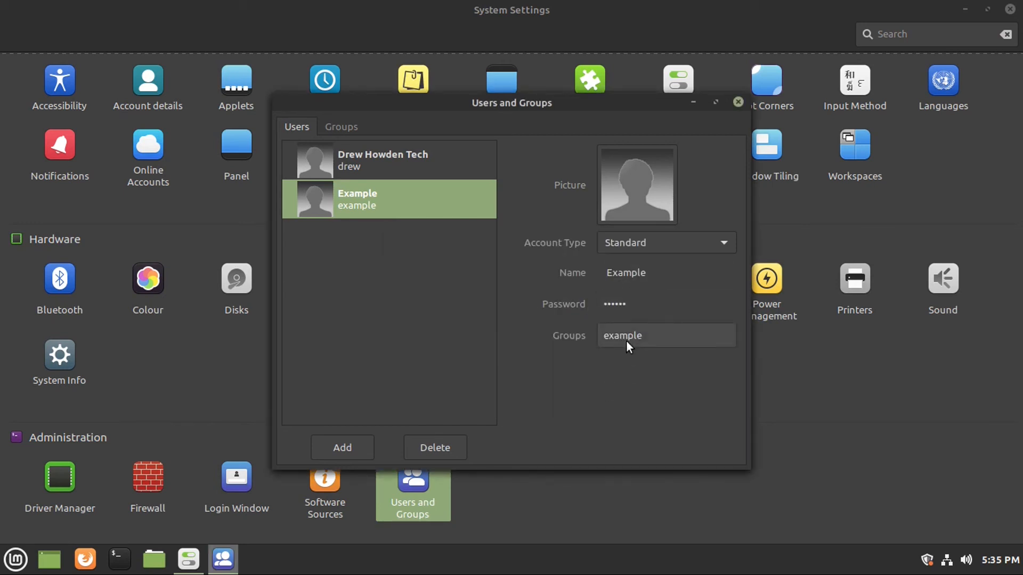
Permanently delete the Example user and close Users and Groups.
{"action": "left_click", "coordinate": [433, 450]}
{"action": "left_click", "coordinate": [589, 333]}
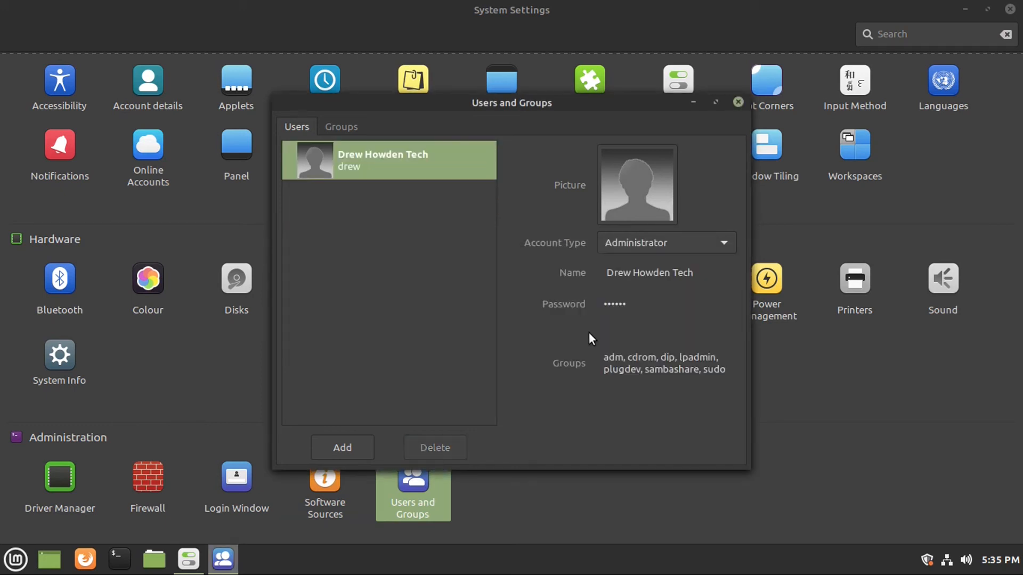
{"action": "left_click", "coordinate": [738, 102]}
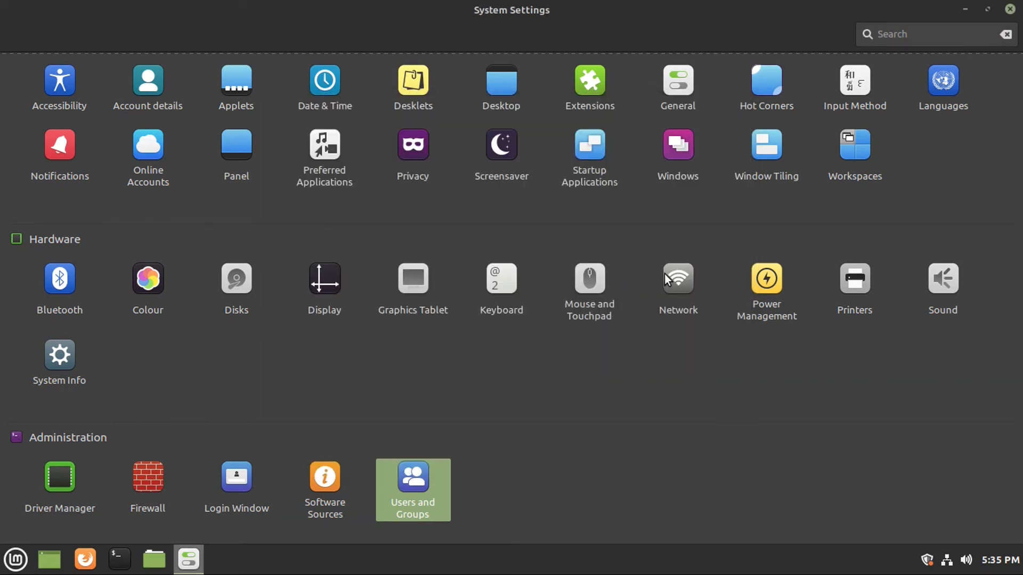
Close the System Settings window and bring up the Mint application menu with the Super key.
{"action": "left_click", "coordinate": [1009, 9]}
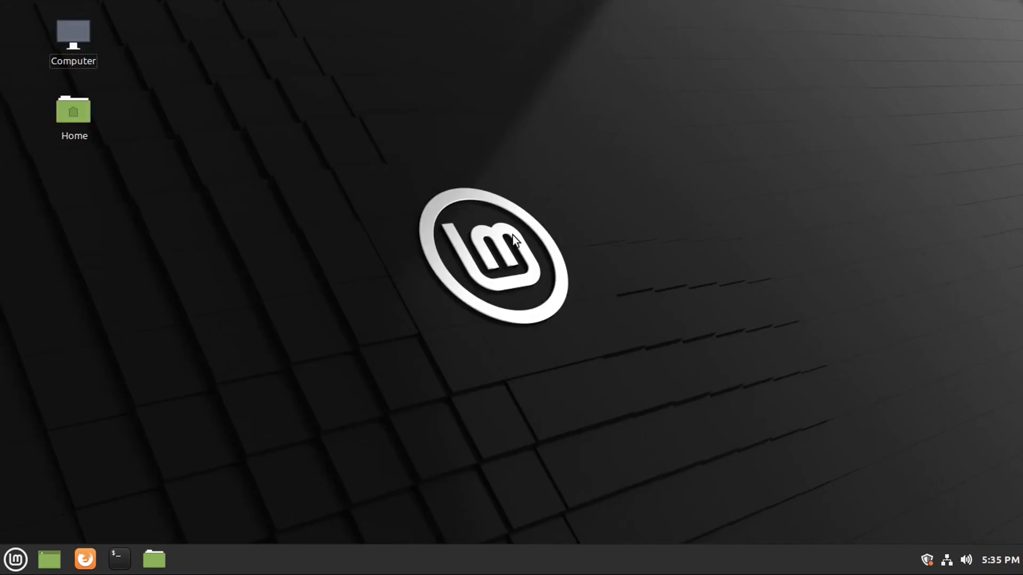
{"action": "key", "text": "super"}
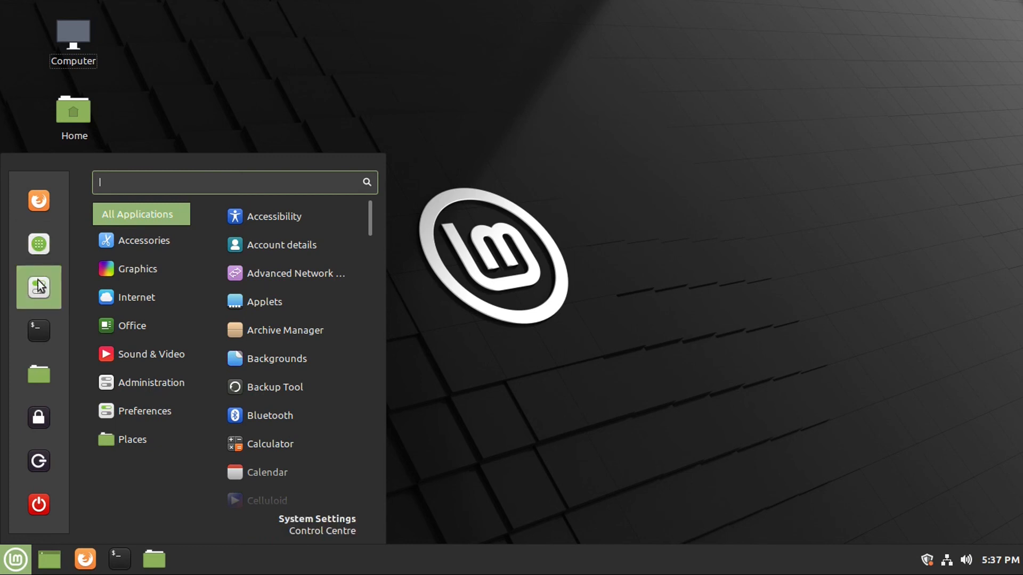
Dismiss the menu, launch a Terminal from the panel, then close the Terminal window.
{"action": "key", "text": "Escape"}
{"action": "left_click", "coordinate": [116, 558]}
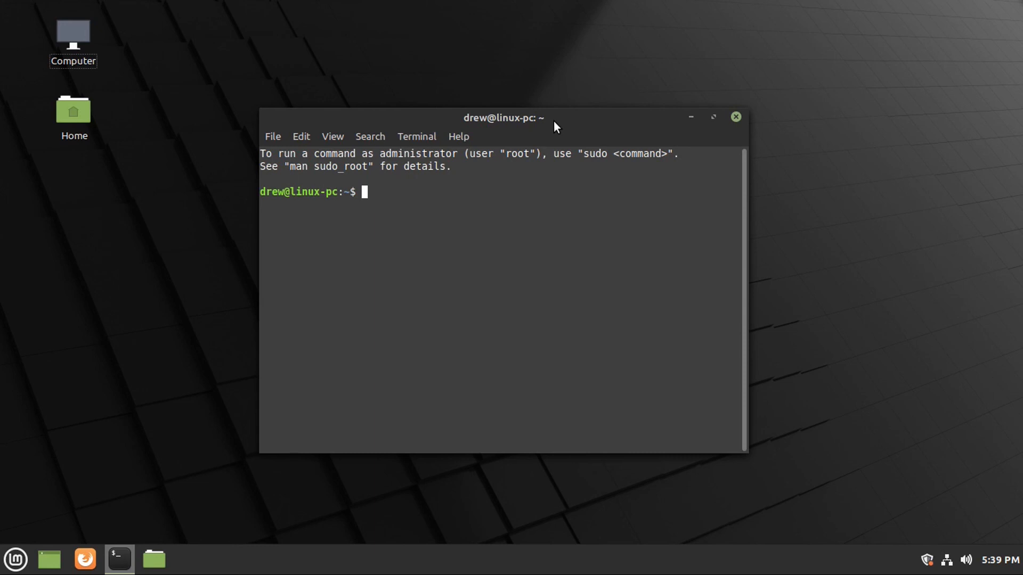
{"action": "left_click", "coordinate": [736, 117]}
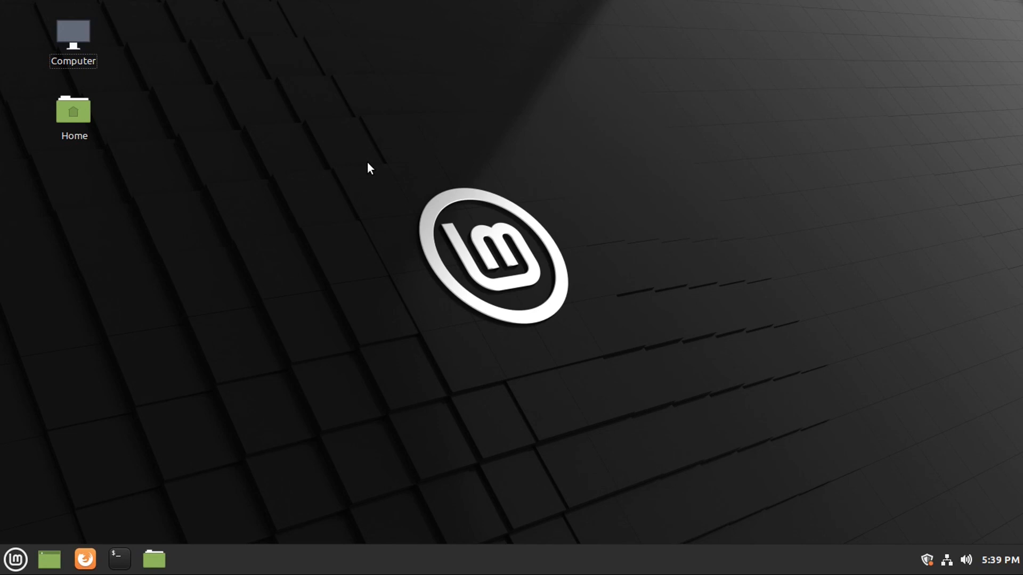
Launch Firefox and load the creator's YouTube channel page on youtube.com.
{"action": "left_click", "coordinate": [85, 559]}
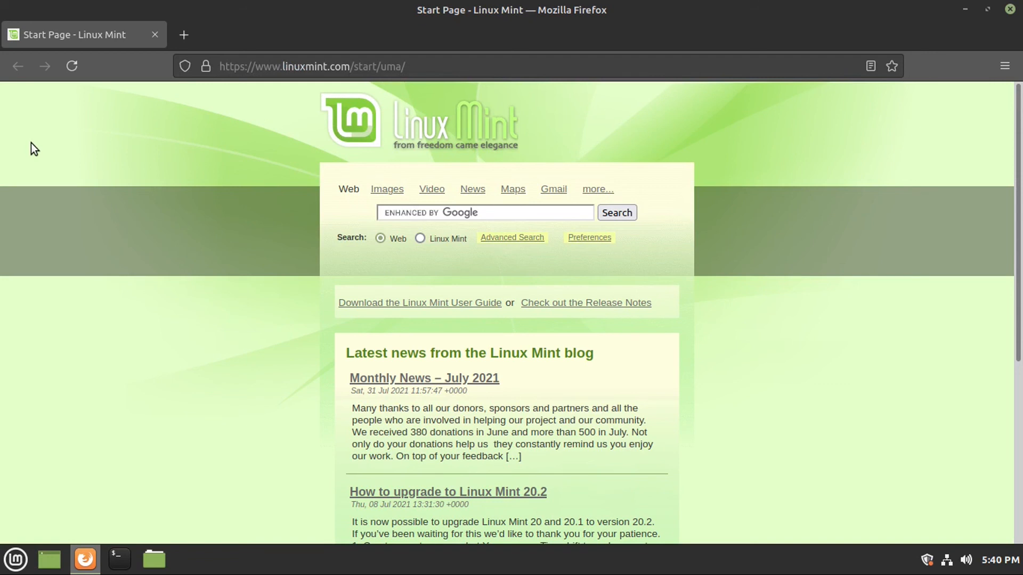
{"action": "left_click", "coordinate": [270, 70]}
{"action": "type", "text": "yi"}
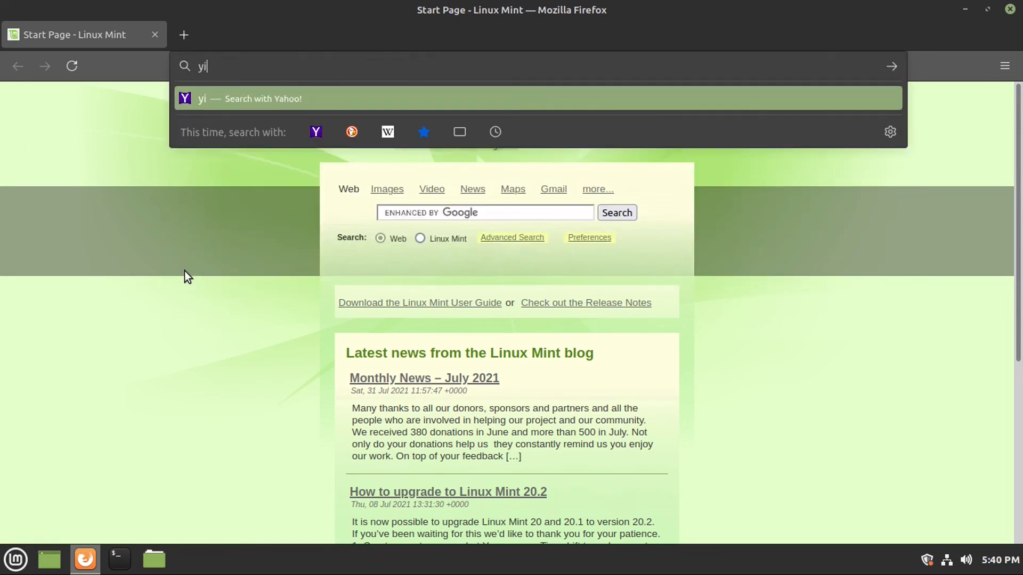
{"action": "key", "text": "BackSpace"}
{"action": "type", "text": "outube.co"}
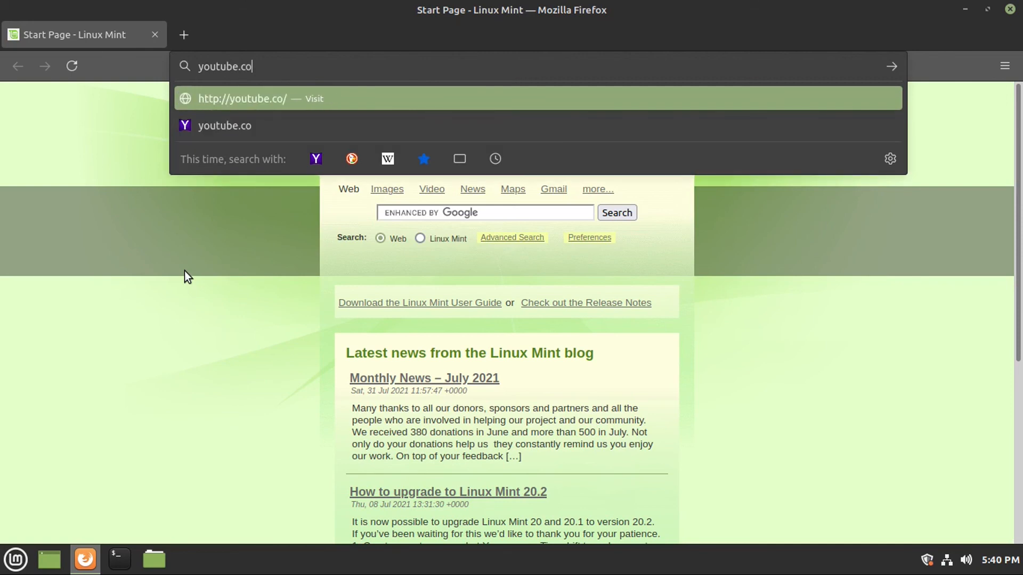
{"action": "type", "text": "m/drewhowd"}
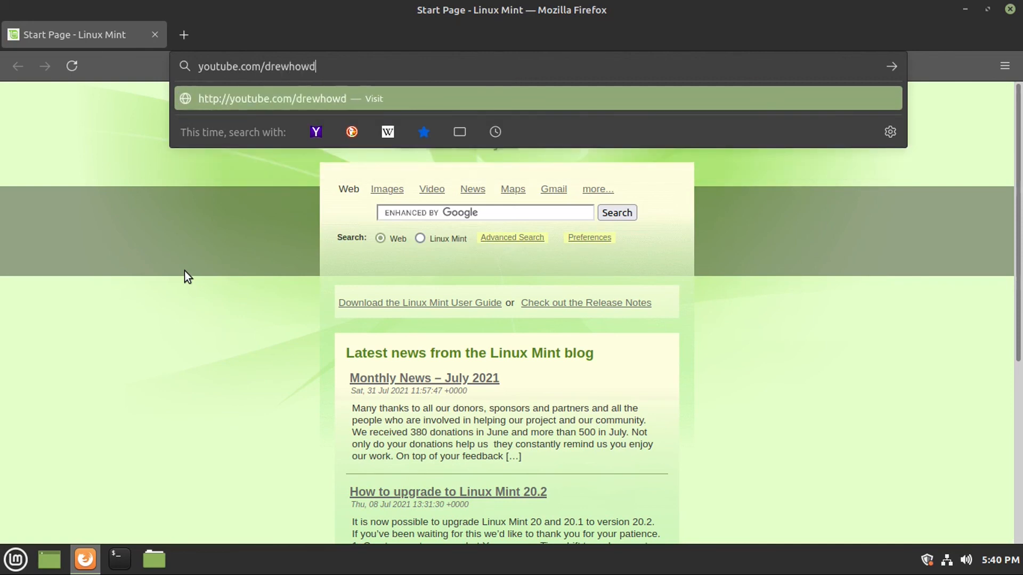
{"action": "type", "text": "entech"}
{"action": "key", "text": "Return"}
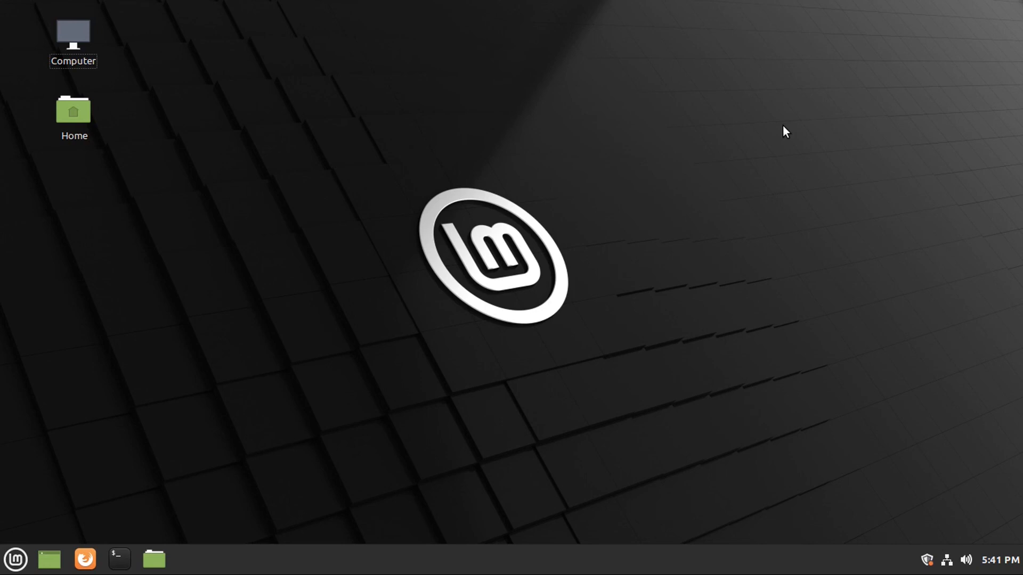
Shut down the computer from the Mint menu's Quit option.
{"action": "left_click", "coordinate": [15, 559]}
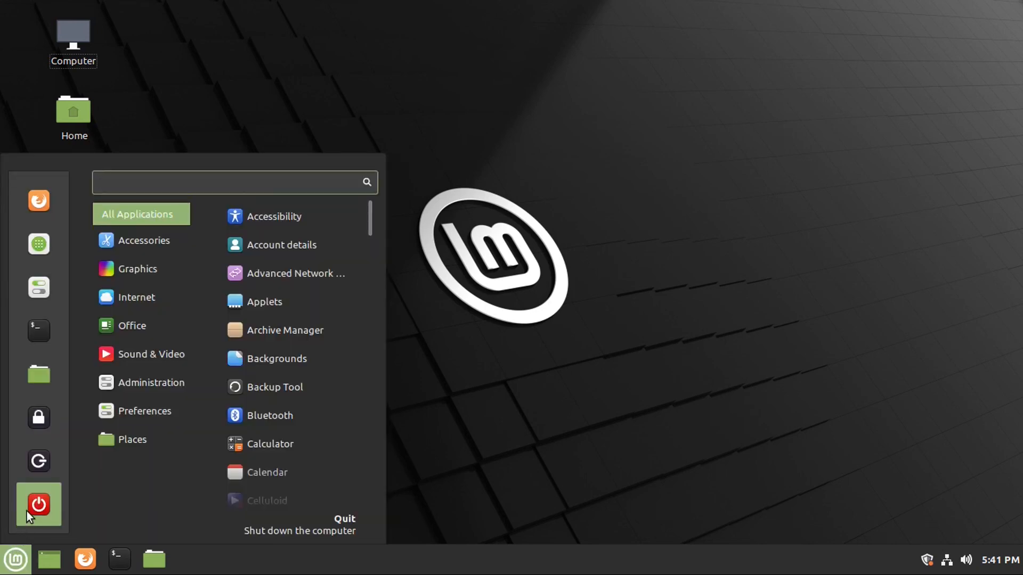
{"action": "left_click", "coordinate": [41, 500]}
{"action": "left_click", "coordinate": [628, 304]}
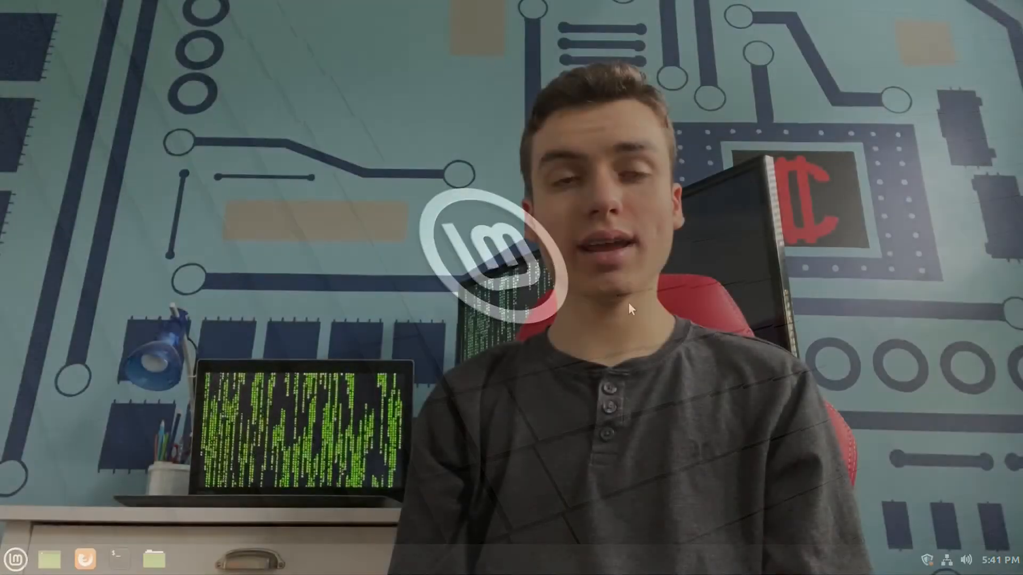